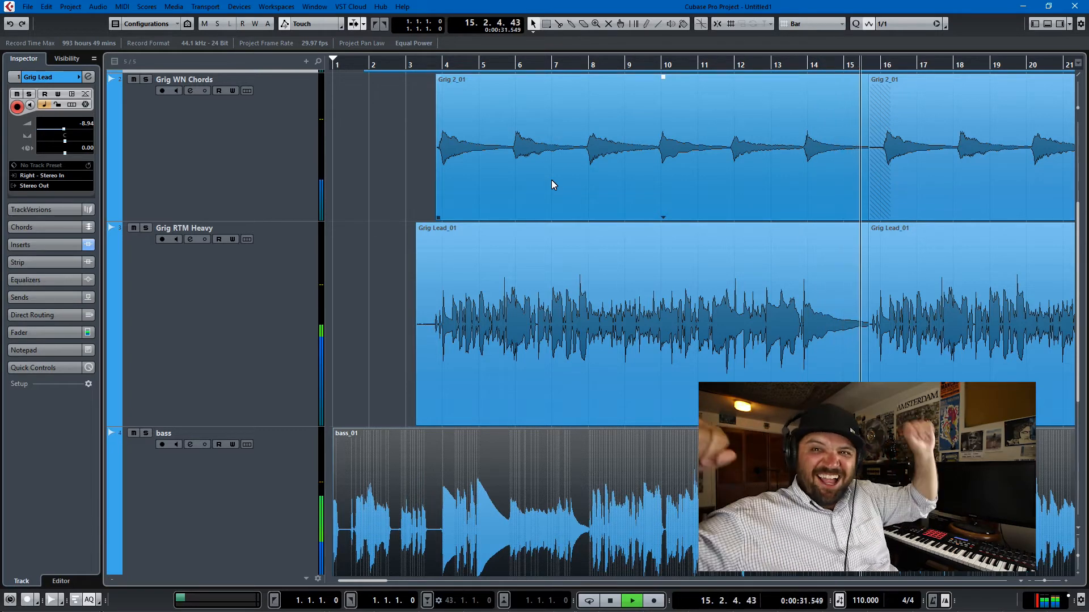
Step: Stop playback and look over the recorded tracks and the available editing tools
key("space")
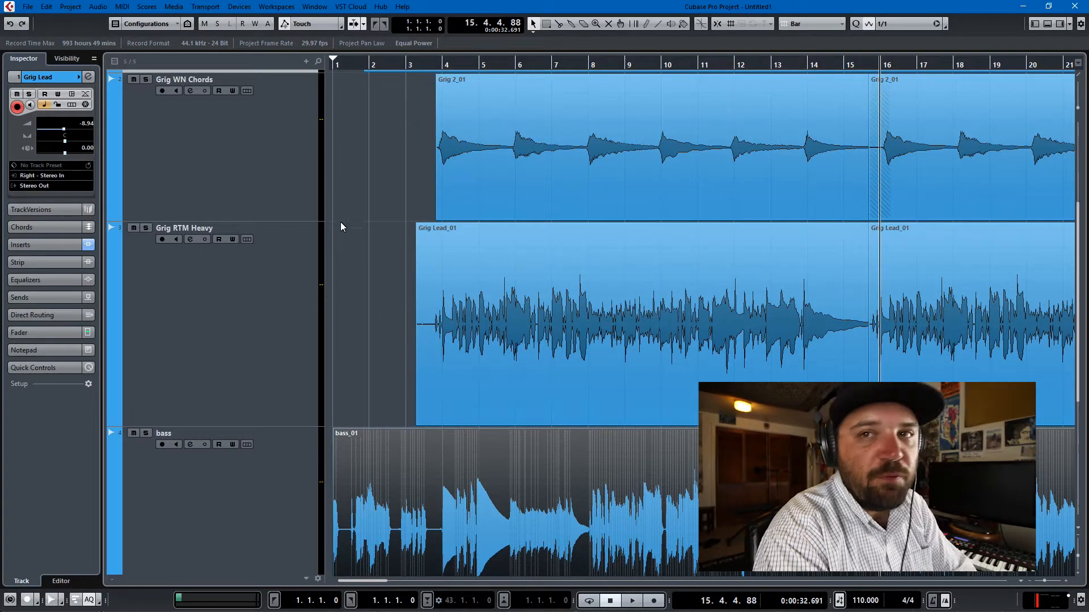
scroll(379, 205, "down", 5)
scroll(374, 120, "down", 5)
scroll(372, 145, "up", 5)
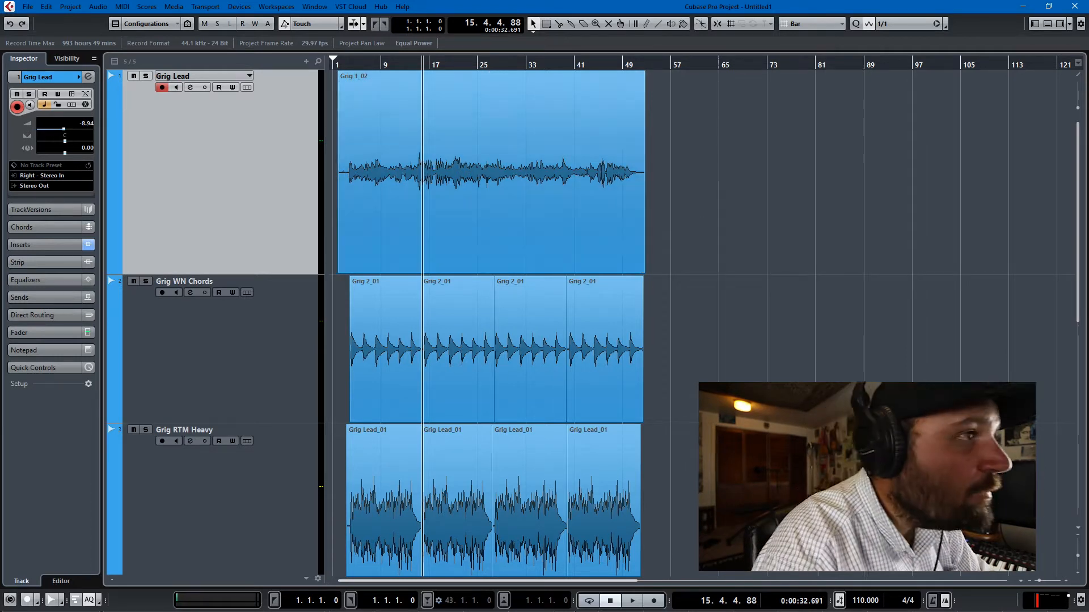
left_click(533, 26)
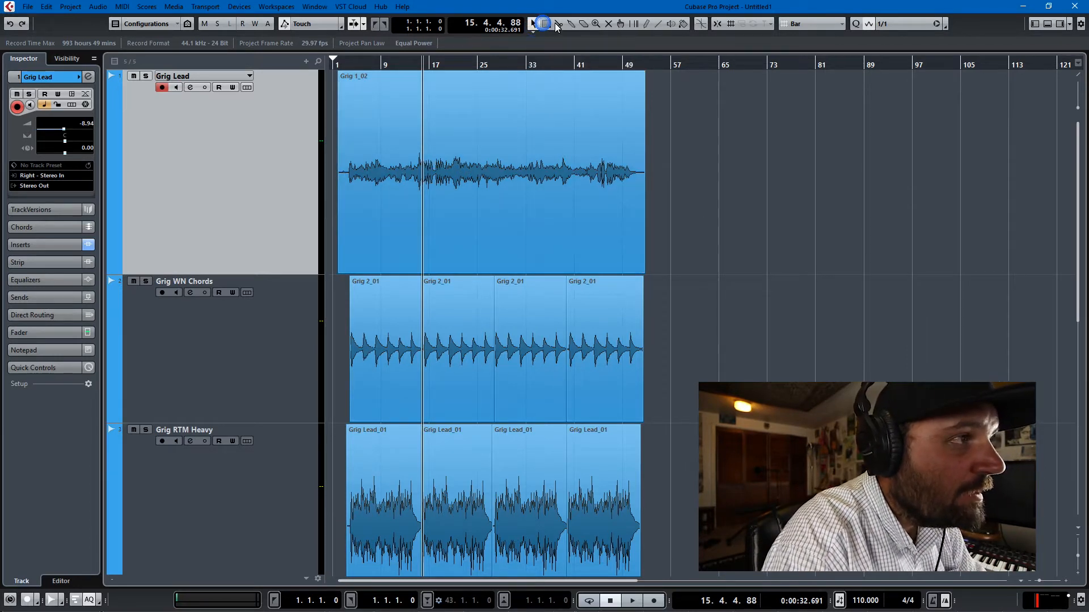
left_click(532, 24)
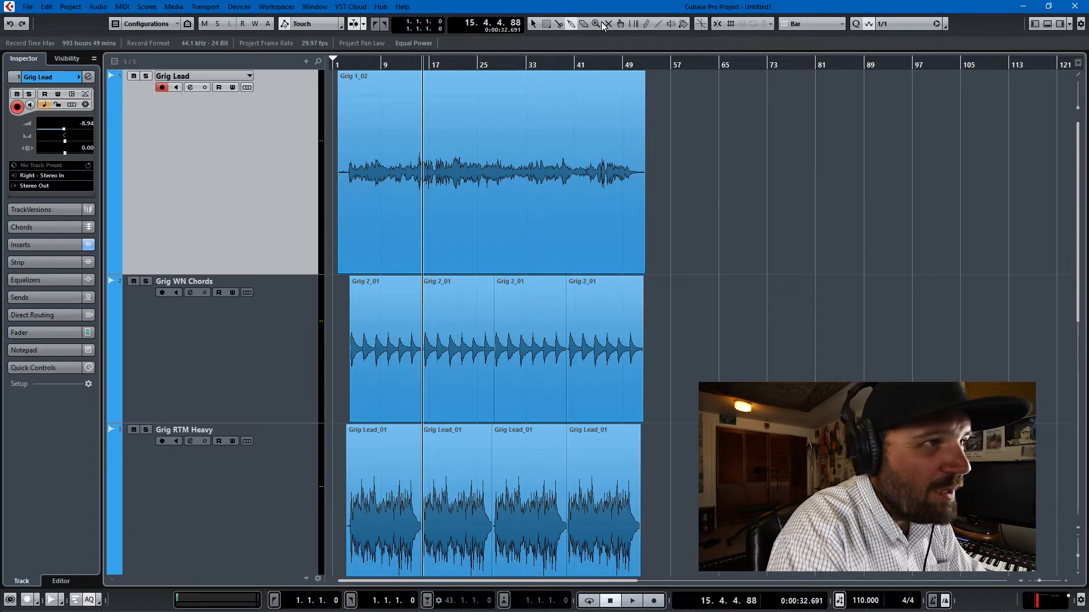
Step: Play the opening of the Grig Lead event from just before bar 2 with the Object Selection tool active
scroll(688, 183, "right", 3)
scroll(689, 182, "left", 3)
scroll(390, 219, "up", 5)
scroll(468, 223, "left", 3)
scroll(416, 234, "up", 6)
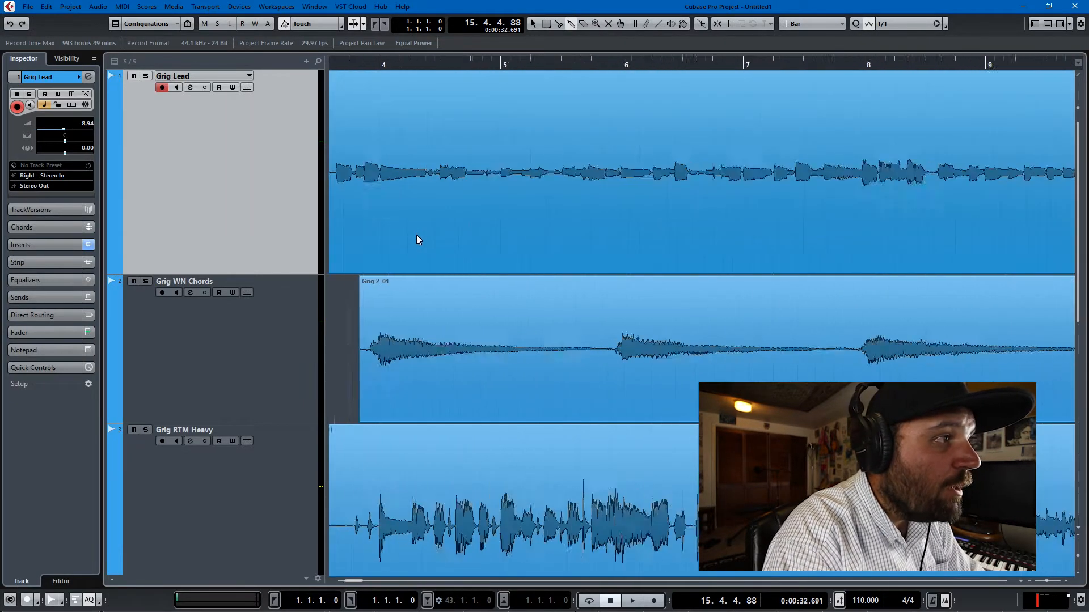
scroll(443, 230, "left", 3)
scroll(496, 236, "up", 2)
scroll(499, 233, "down", 6)
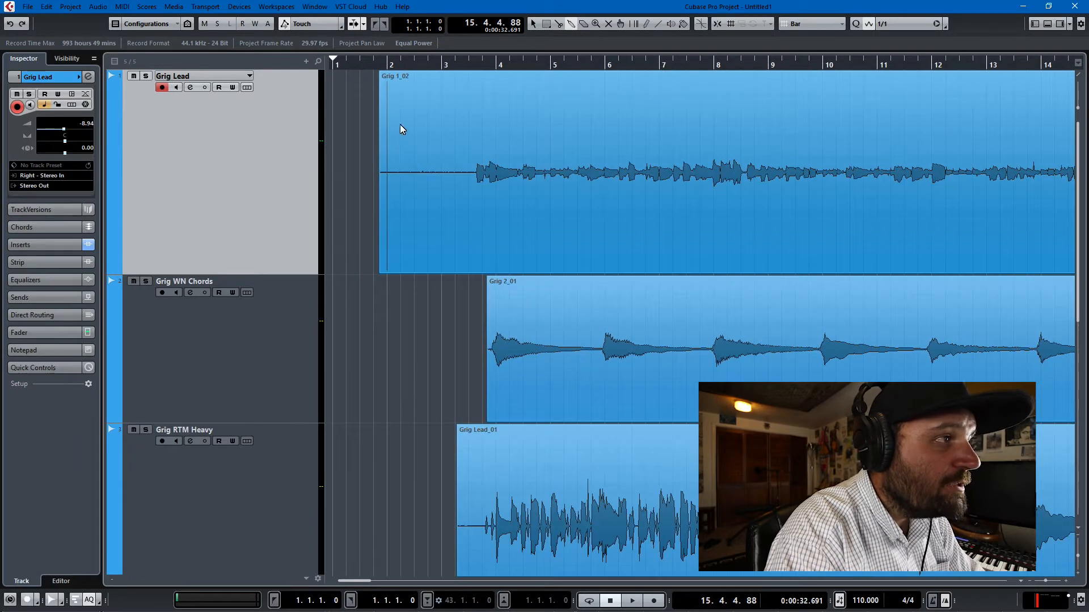
key("1")
key("1")
key("1")
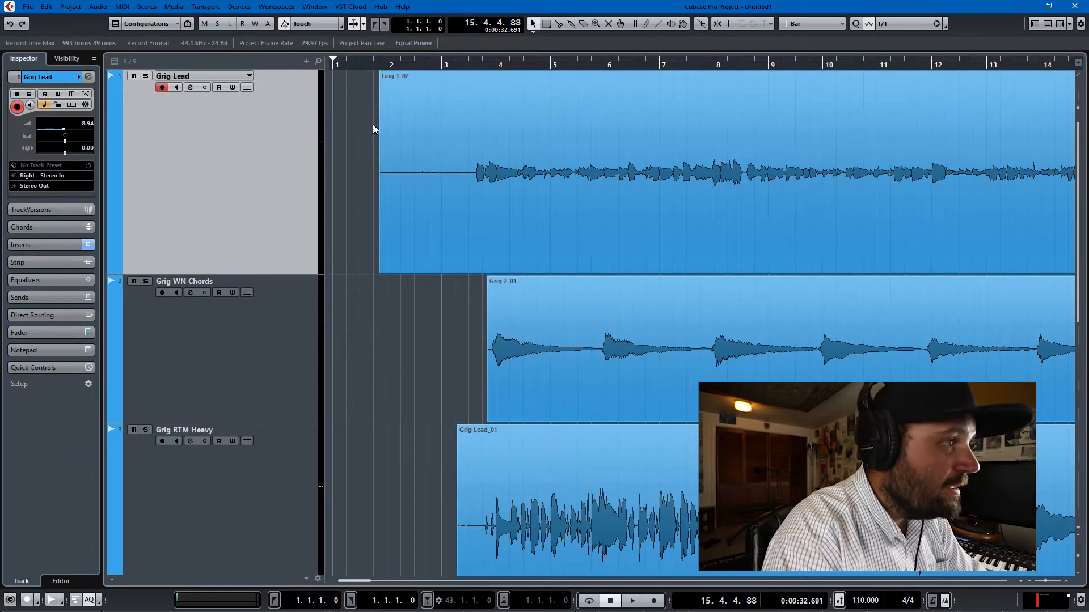
left_click(369, 57)
key("space")
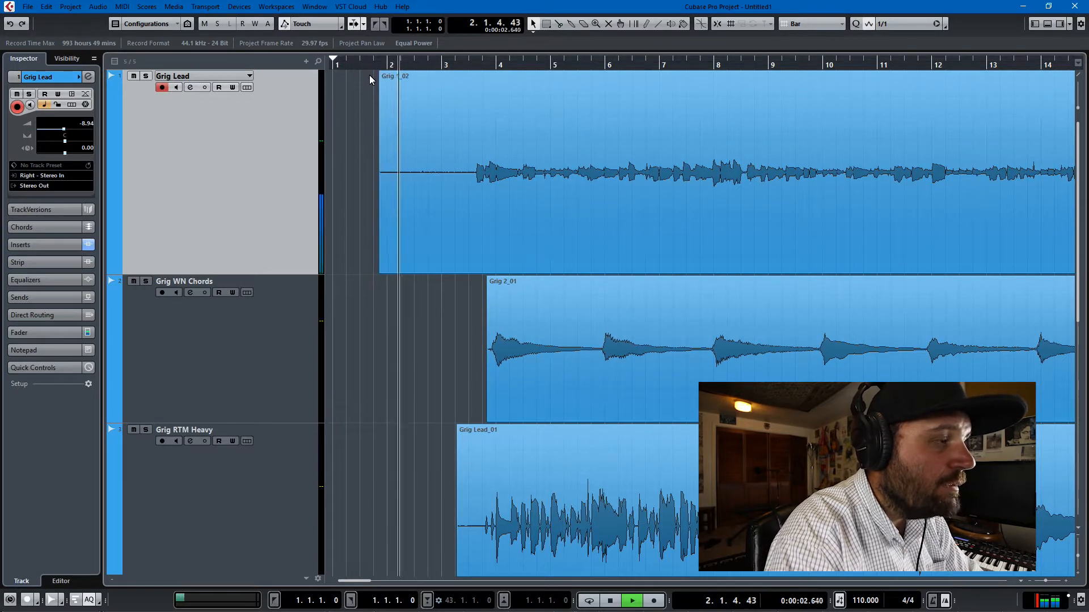
key("space")
Step: Trim the start of the Grig Lead event to the first guitar note, past the middle of bar 3, and play it back
scroll(392, 199, "up", 3)
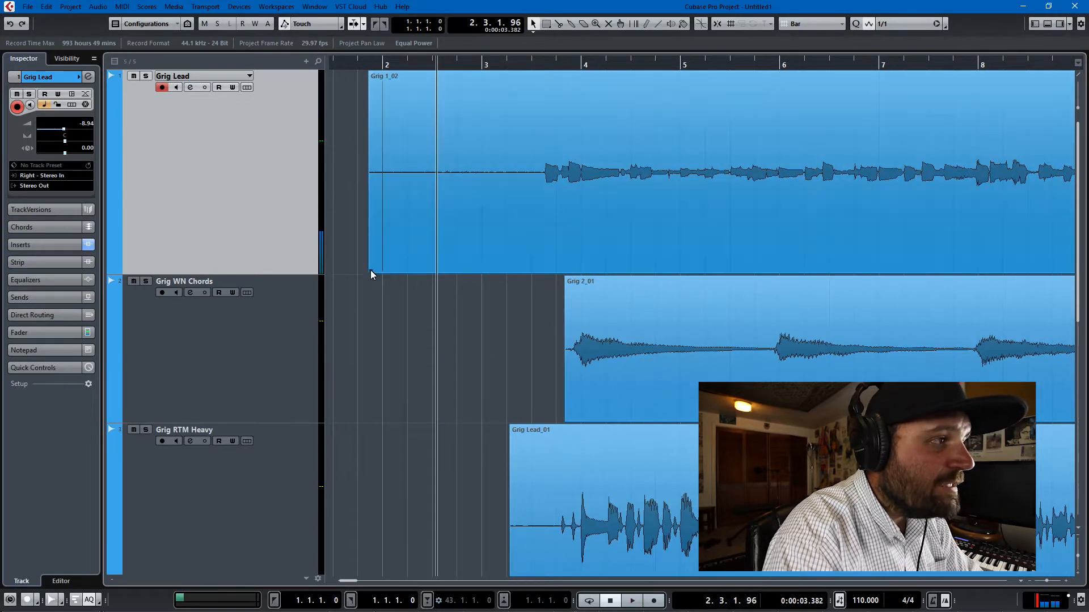
left_click_drag(371, 274, 543, 260)
key("space")
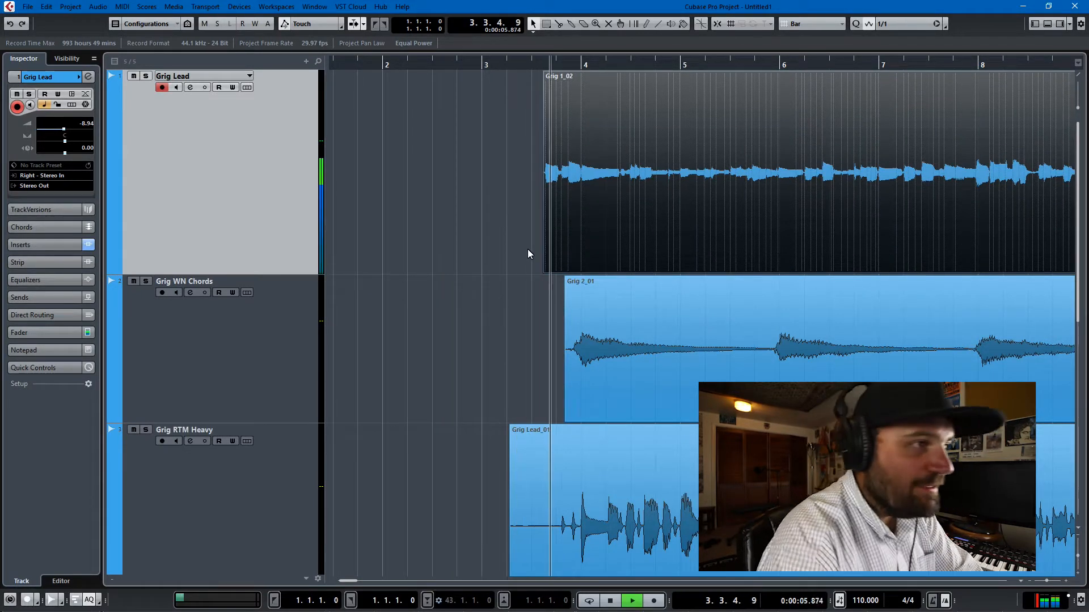
key("space")
Step: Switch to the Range Selection tool and play the bass intro from the start of the project
key("g")
key("g")
key("g")
key("g")
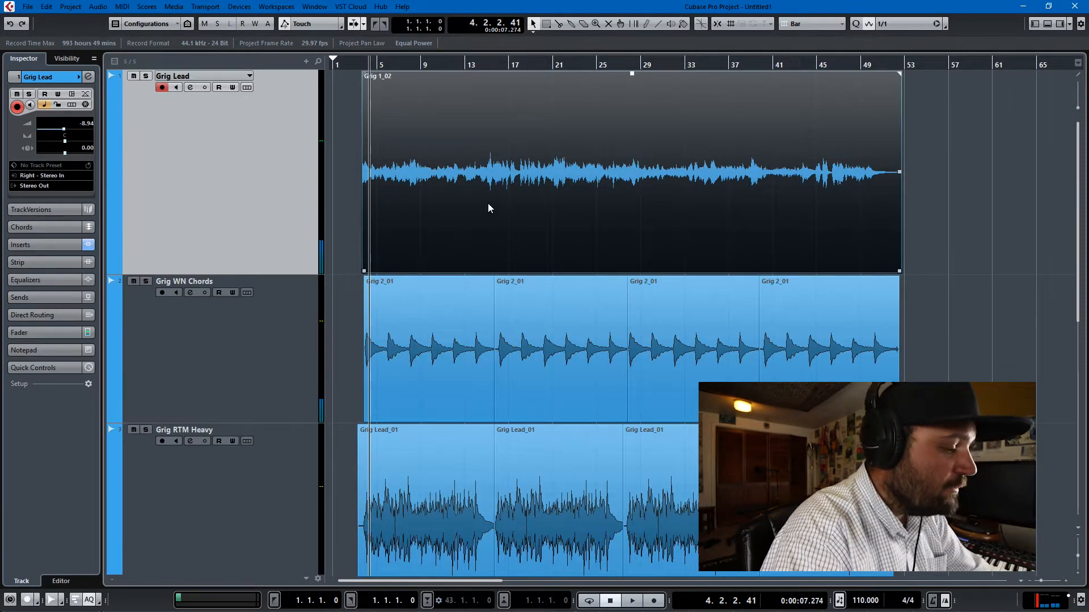
key("2")
scroll(345, 295, "down", 6)
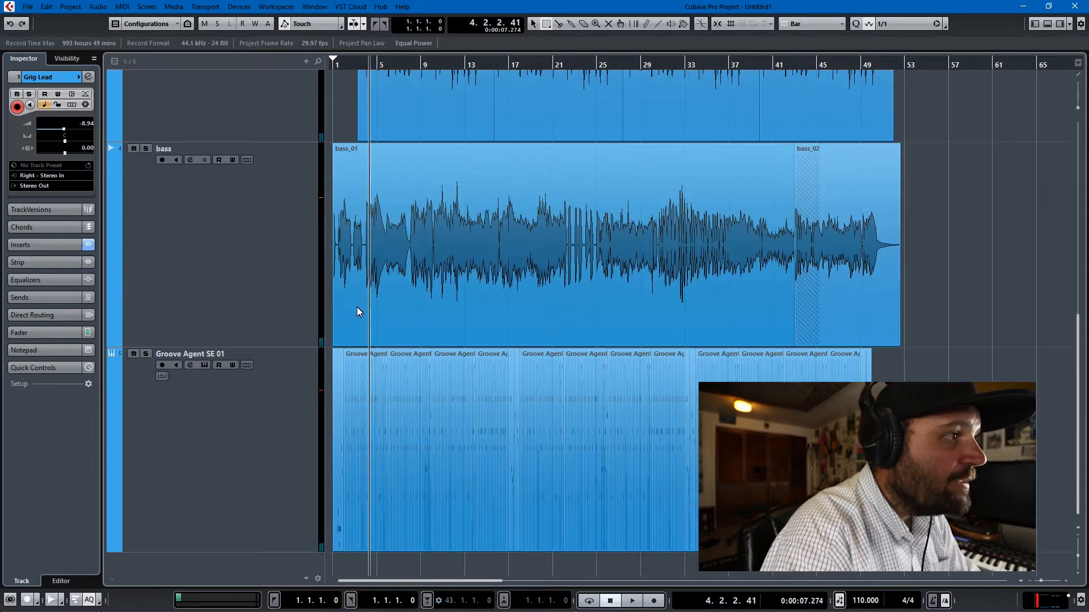
key("Home")
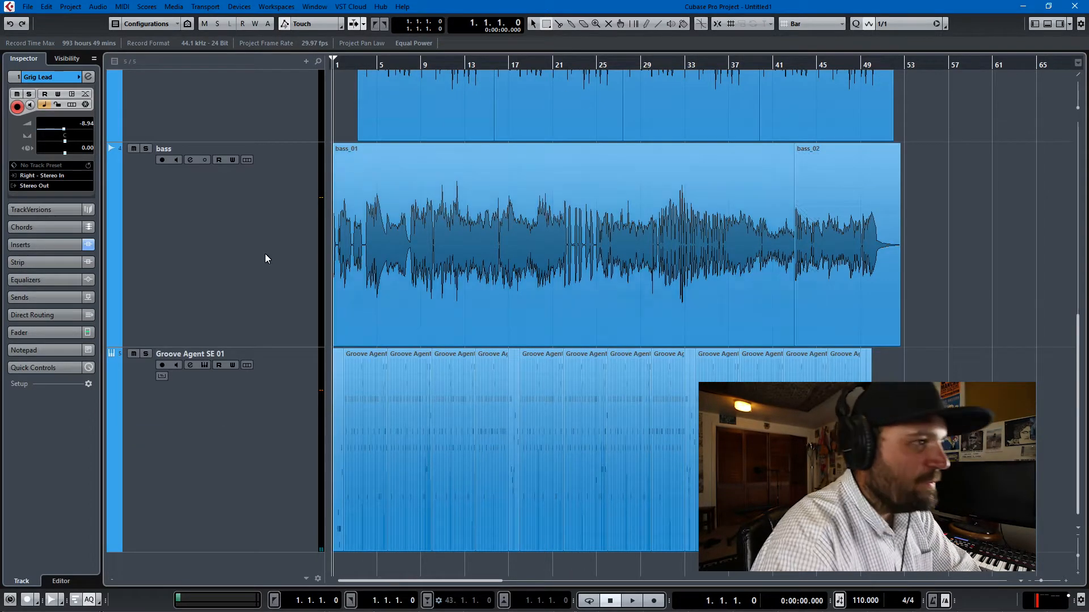
key("h")
key("h")
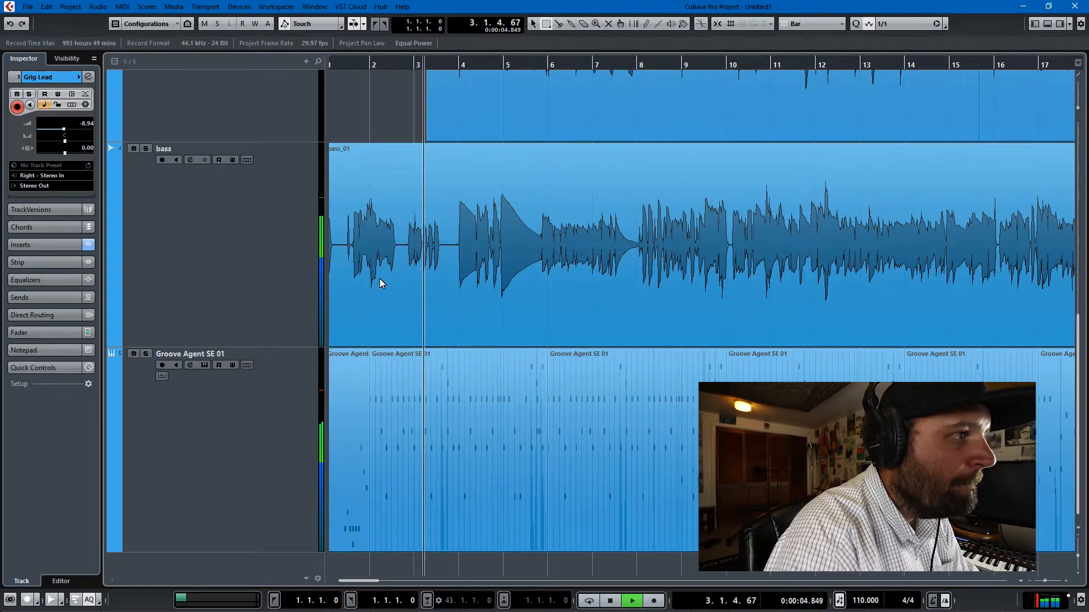
Step: Delete the range on the bass track from bar 1 to about a third of the way into that bar
scroll(336, 262, "up", 4)
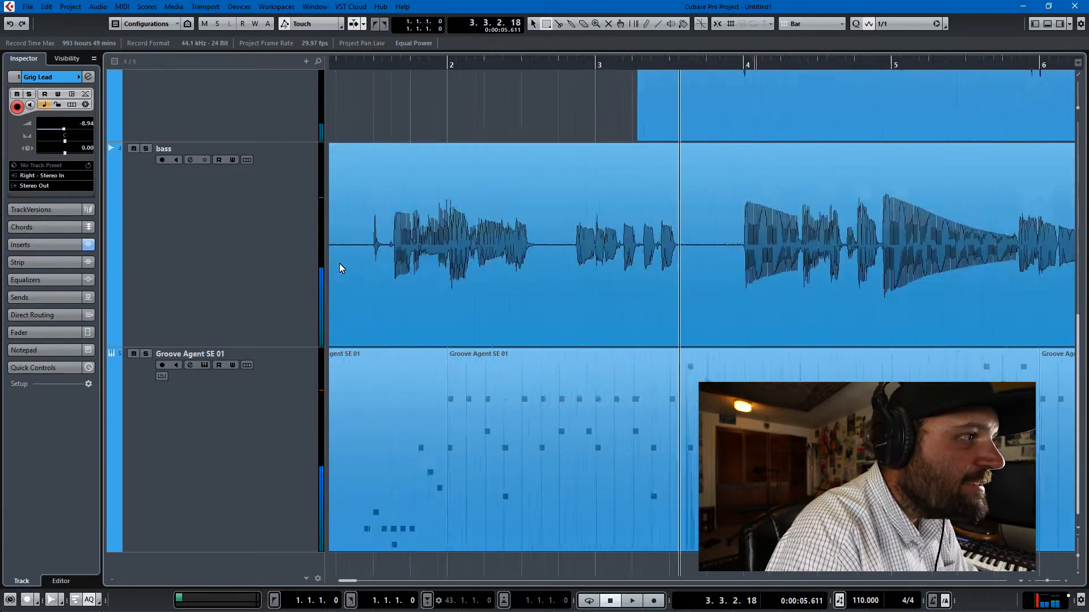
scroll(341, 264, "left", 2)
left_click_drag(413, 237, 335, 240)
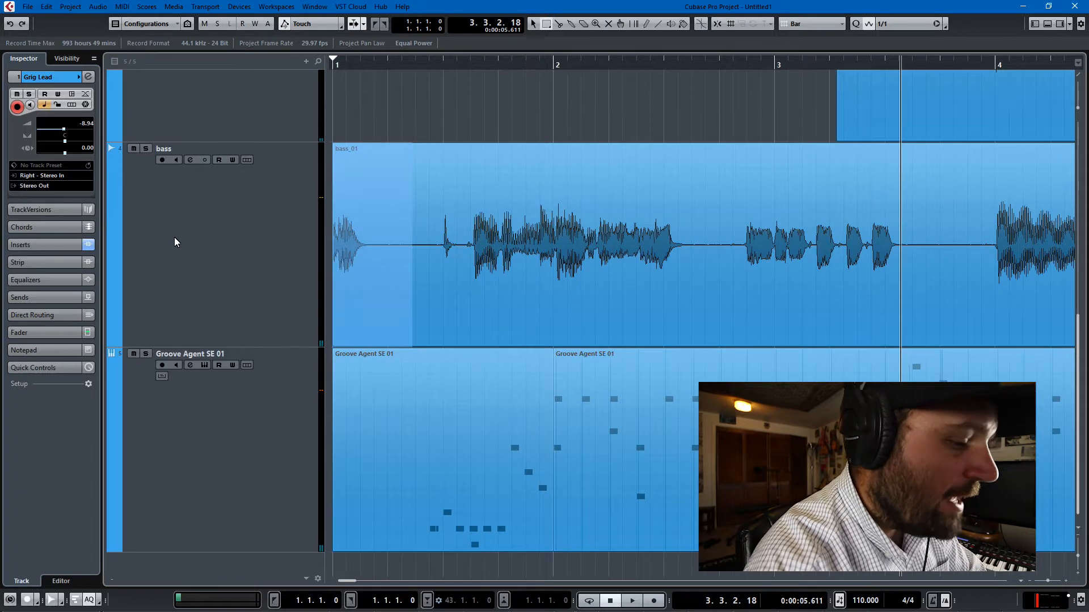
key("Delete")
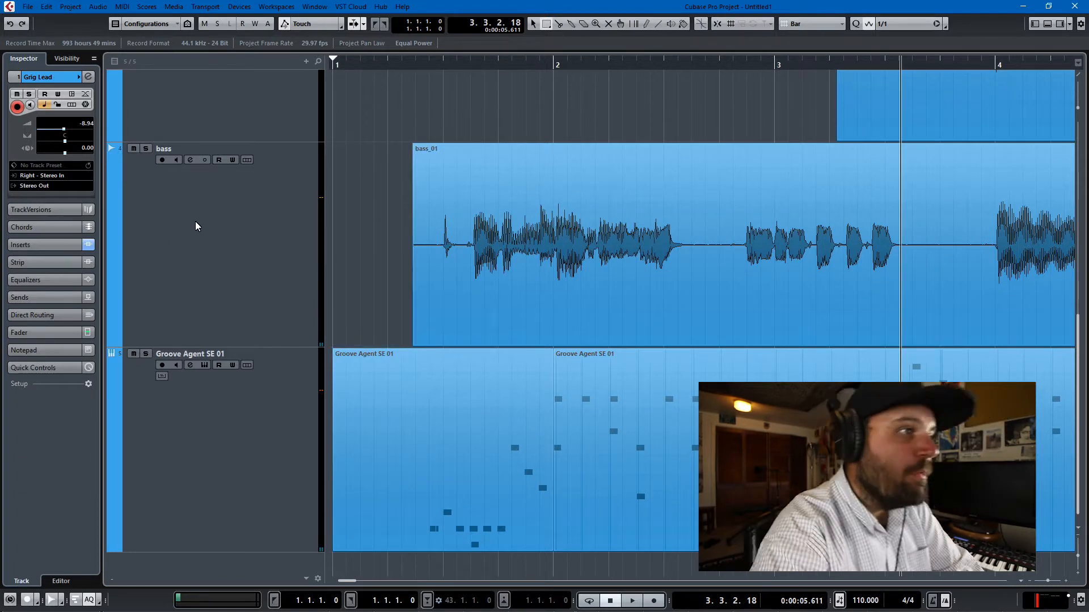
Step: Play from the start and delete the stray sound at the start of the bass event, up to just before the first phrase in bar 1
key("KP_Subtract")
key("space")
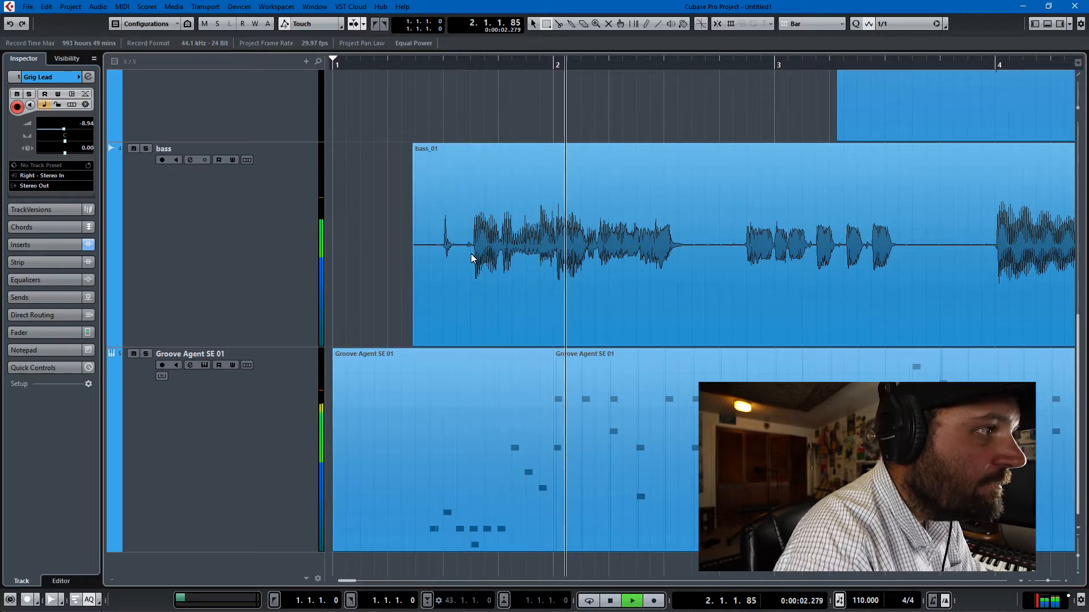
left_click_drag(464, 250, 316, 257)
key("Delete")
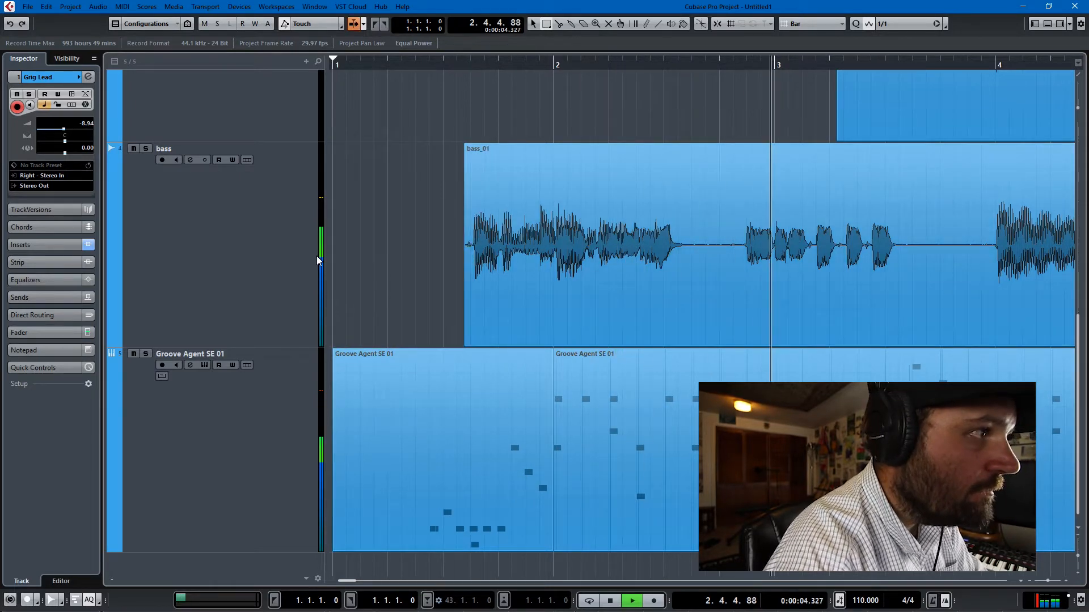
key("g")
key("g")
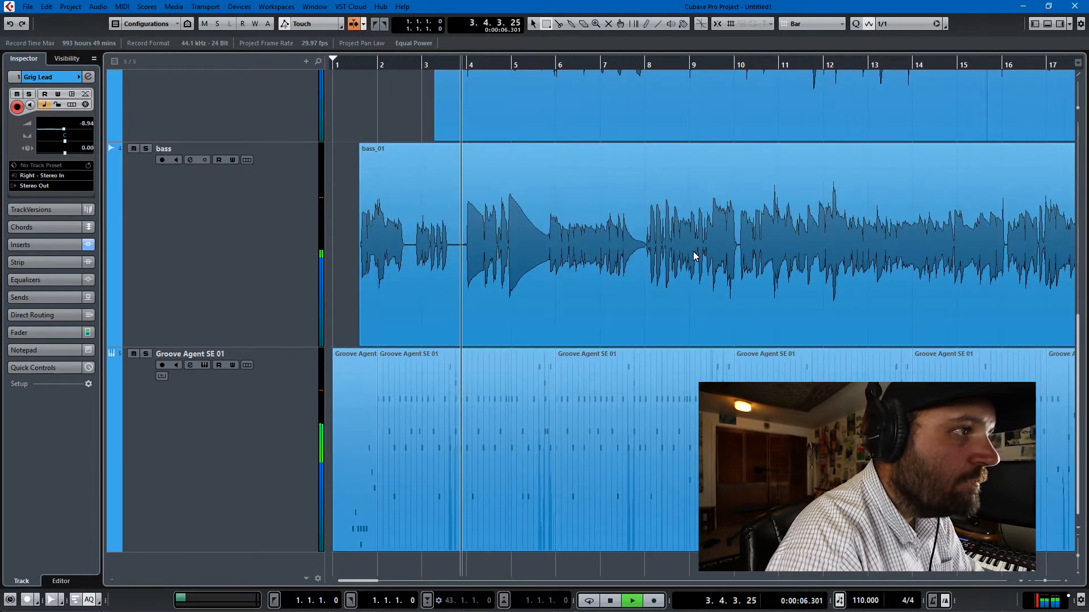
key("space")
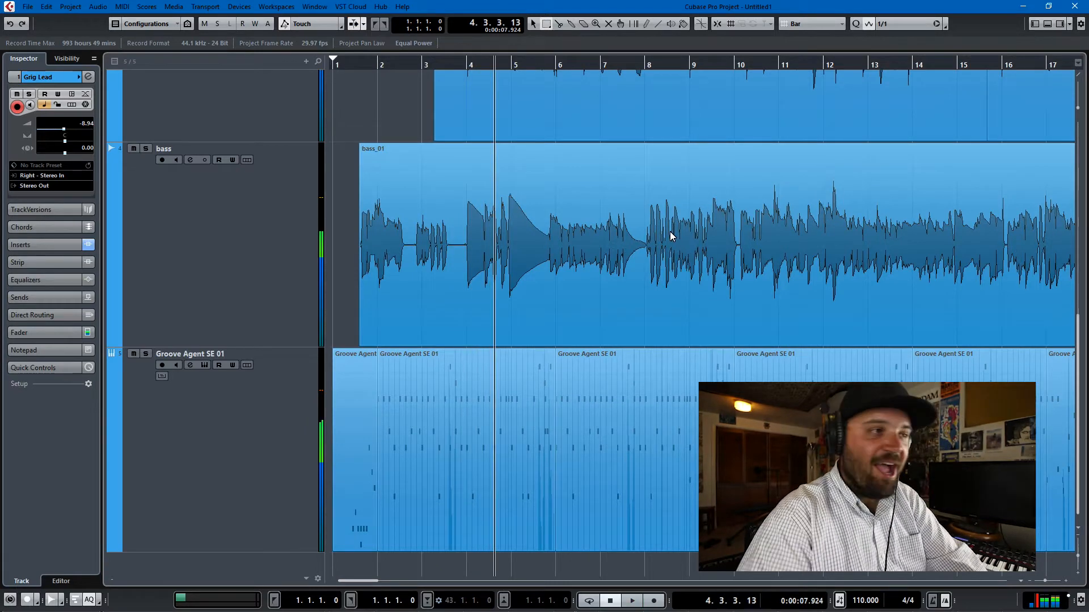
Step: Select the bass track and check the channel levels and inserts in the MixConsole
key("g")
key("g")
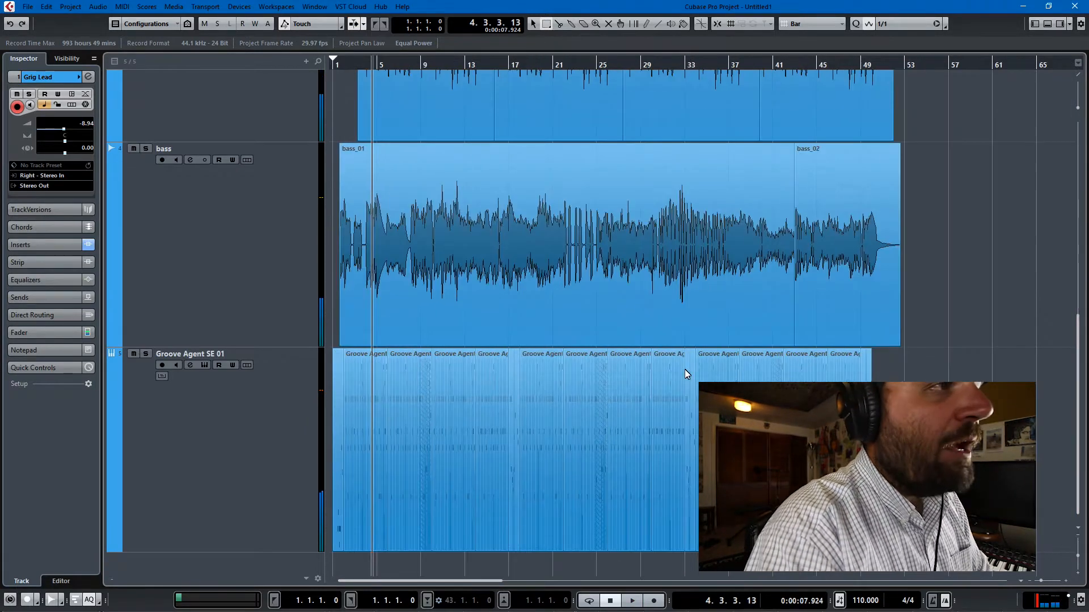
left_click(286, 259)
key("F3")
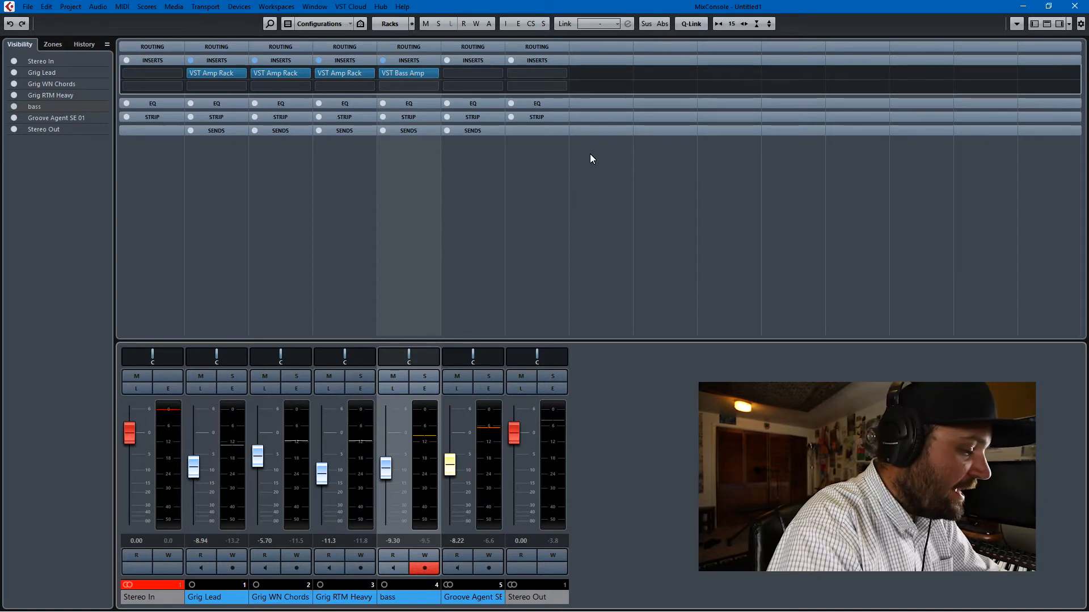
key("F3")
Step: Examine the bass, rhythm, chord and lead guitar tracks along the timeline for event joins and ends that need editing
scroll(628, 344, "down", 5)
scroll(583, 264, "up", 5)
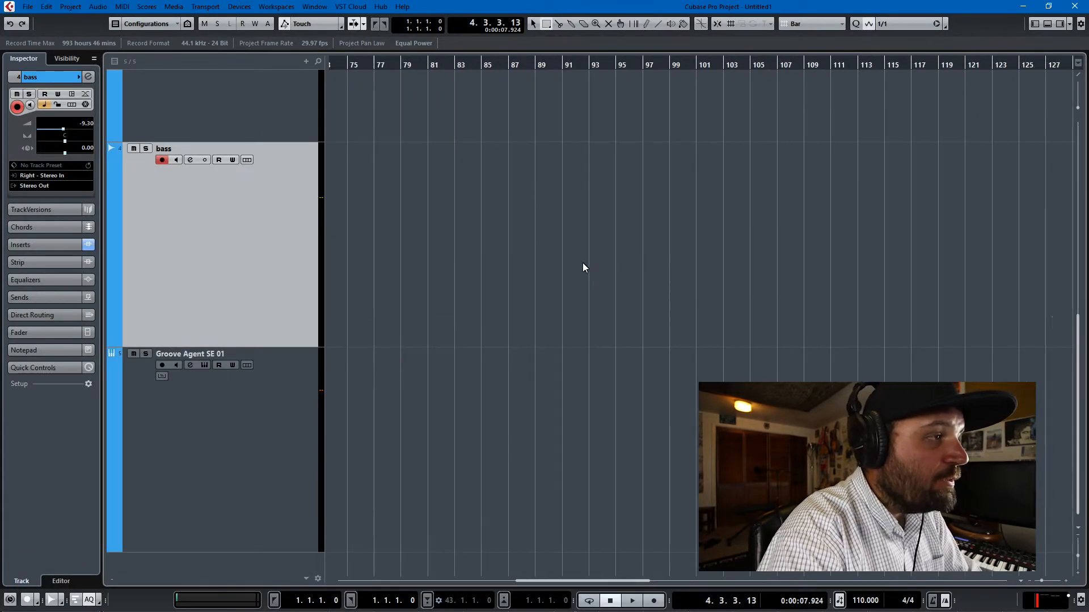
scroll(583, 263, "left", 5)
scroll(542, 275, "up", 5)
scroll(576, 272, "left", 4)
scroll(576, 280, "down", 3)
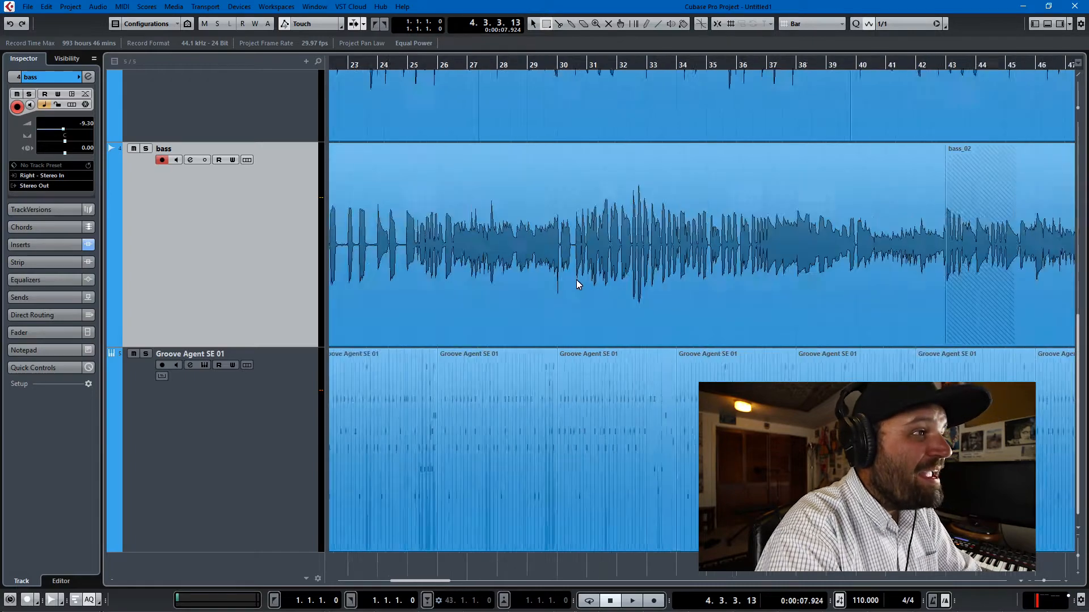
scroll(576, 280, "down", 6)
scroll(539, 286, "up", 5)
scroll(509, 256, "up", 5)
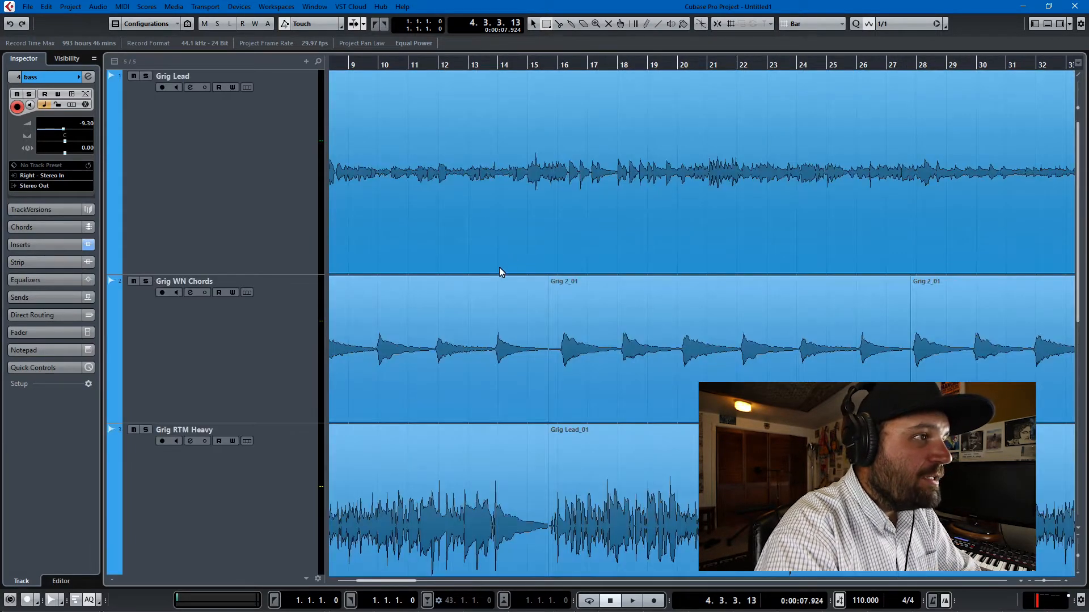
scroll(499, 268, "down", 3)
scroll(567, 275, "left", 4)
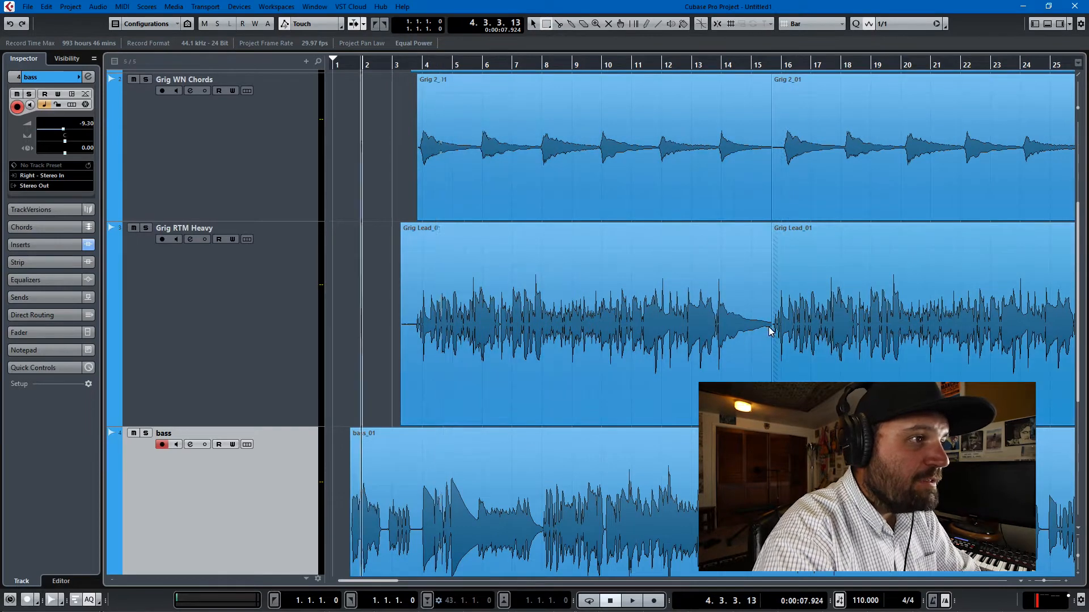
scroll(788, 334, "down", 2)
scroll(697, 281, "up", 3)
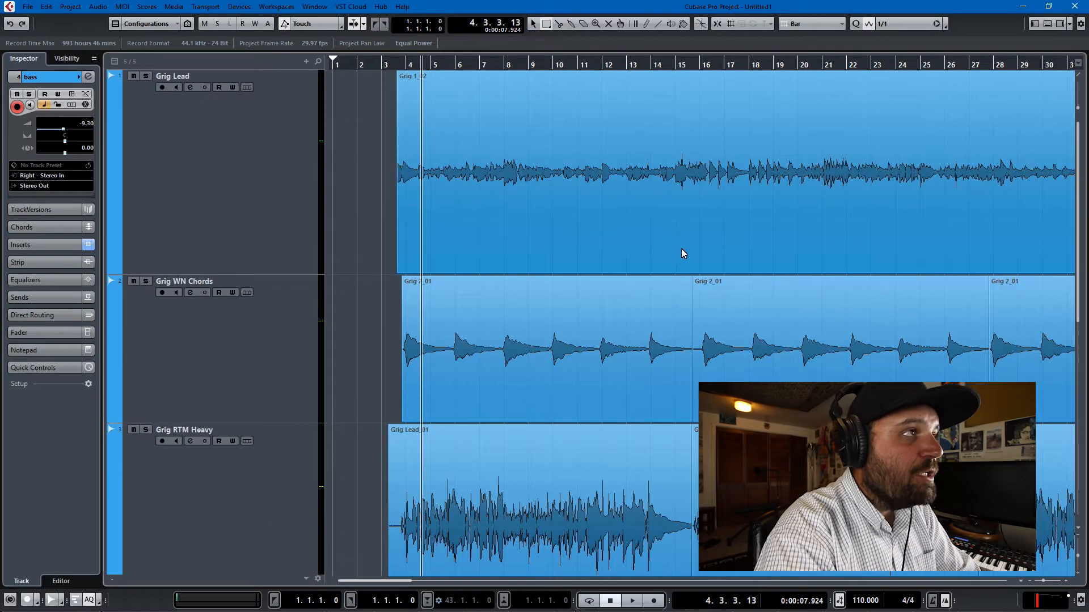
scroll(723, 287, "down", 6)
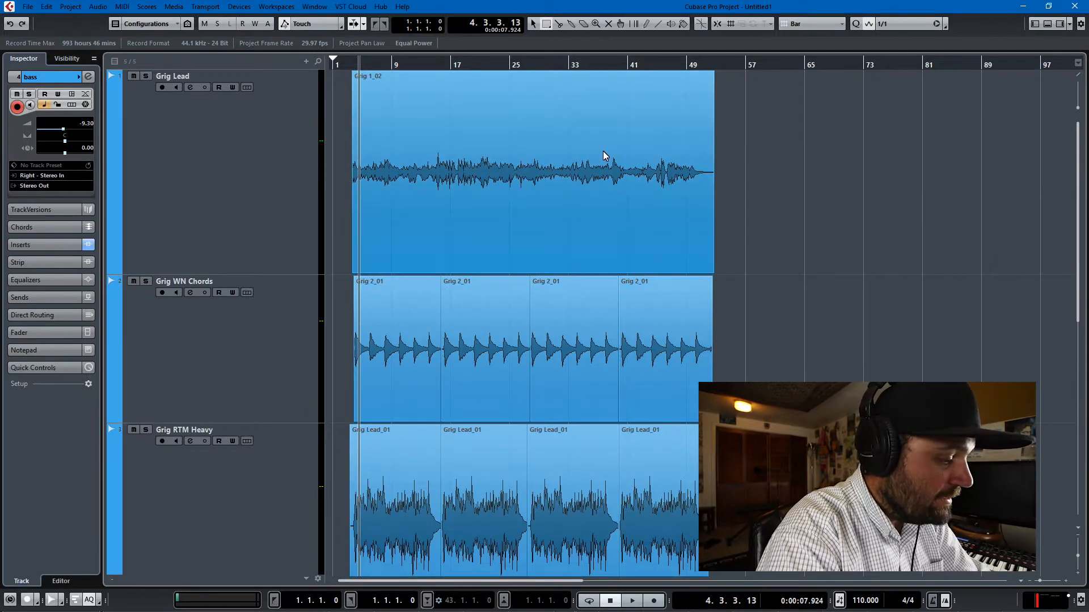
Step: Split the Grig Lead and Grig WN Chords events around bar 52 and delete both leftover end pieces
key("3")
scroll(689, 185, "up", 8)
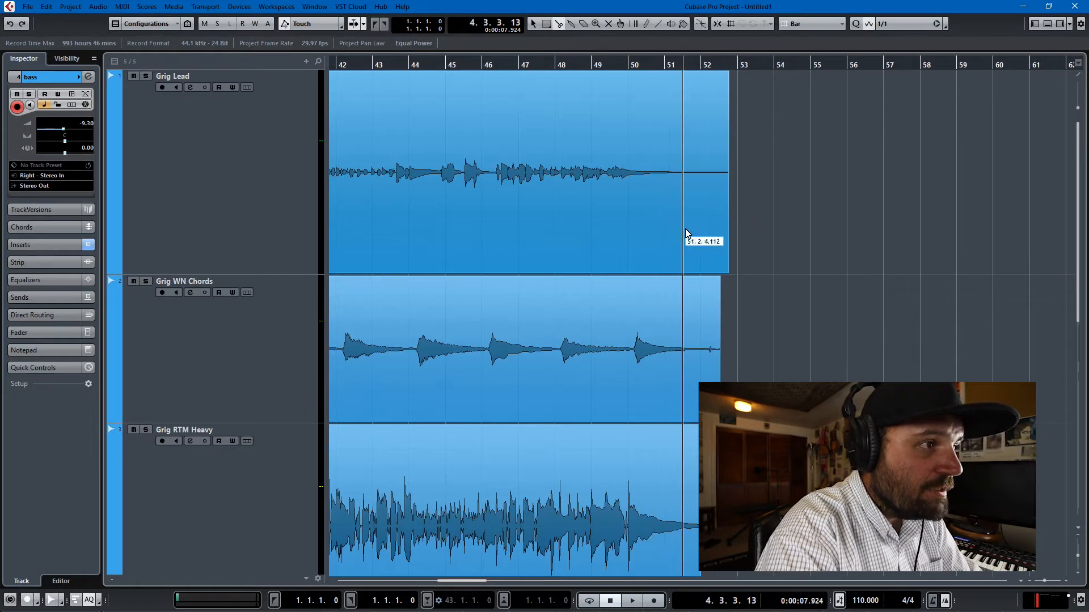
left_click(701, 181)
left_click(705, 349)
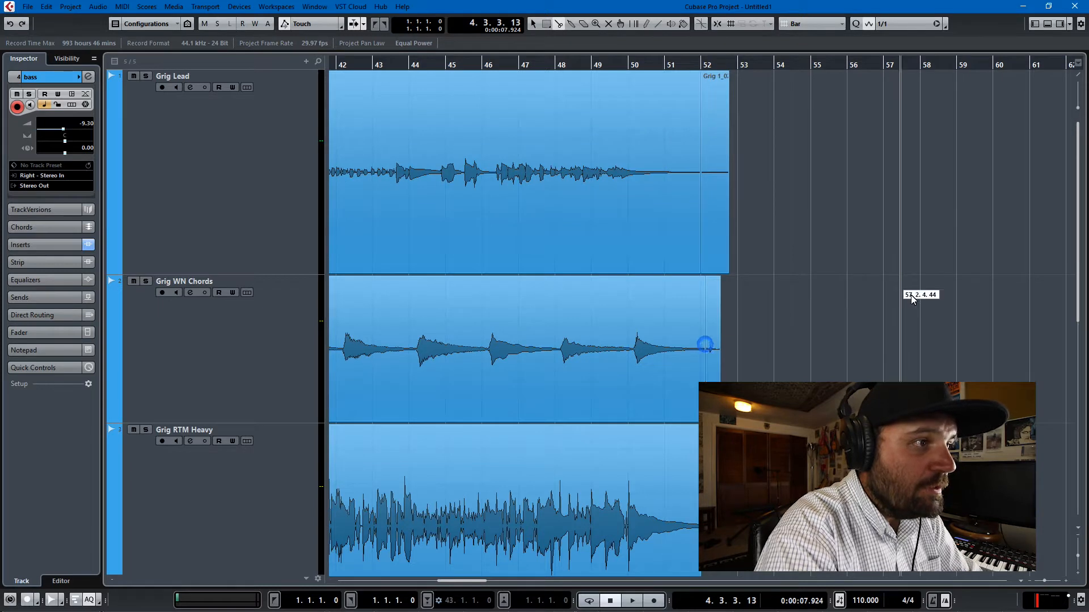
key("1")
left_click(716, 361)
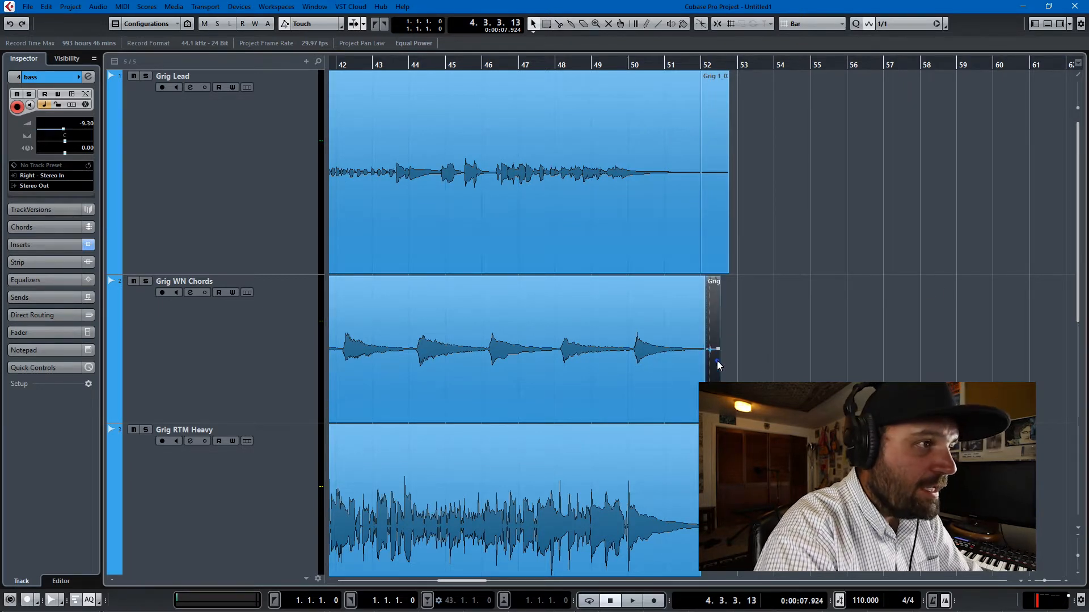
left_click(715, 245, "shift")
key("Delete")
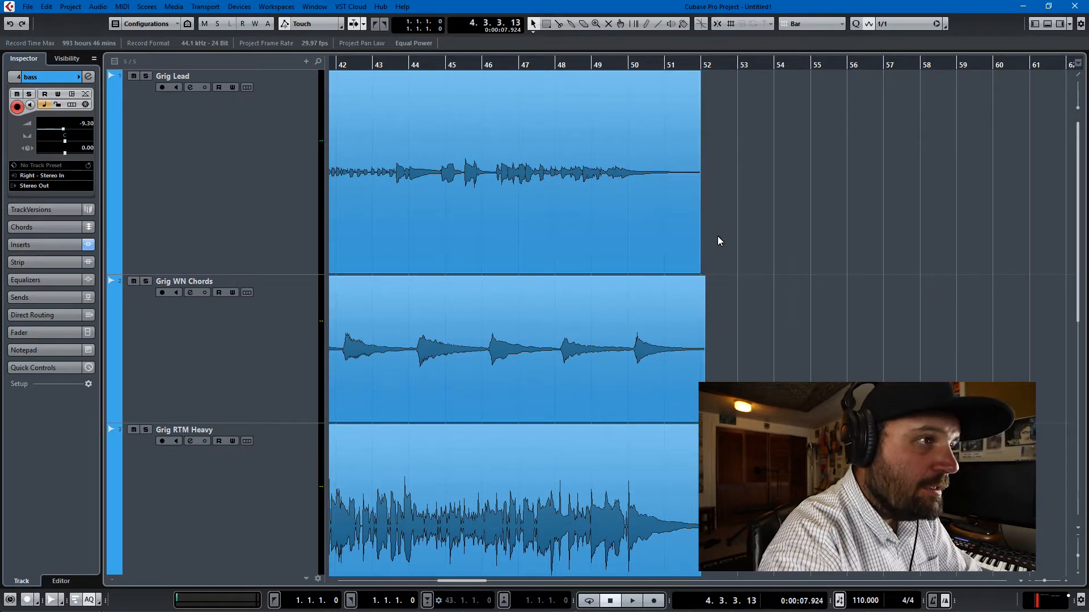
Step: Glue the four Grig WN Chords events into a single event with the Glue tool
key("g")
key("g")
key("g")
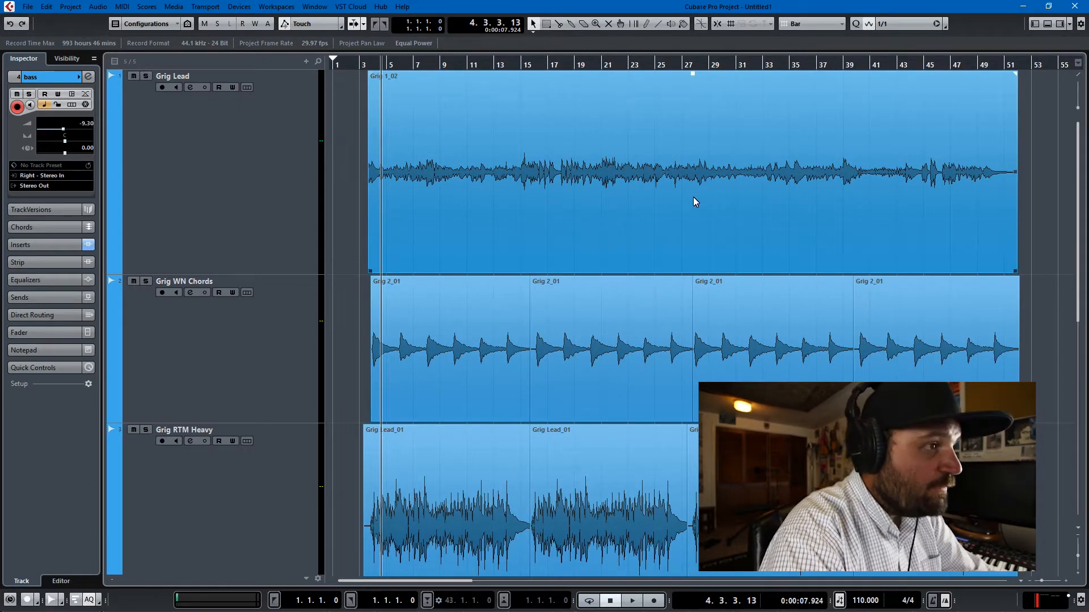
left_click(1056, 499)
left_click_drag(977, 372, 342, 298)
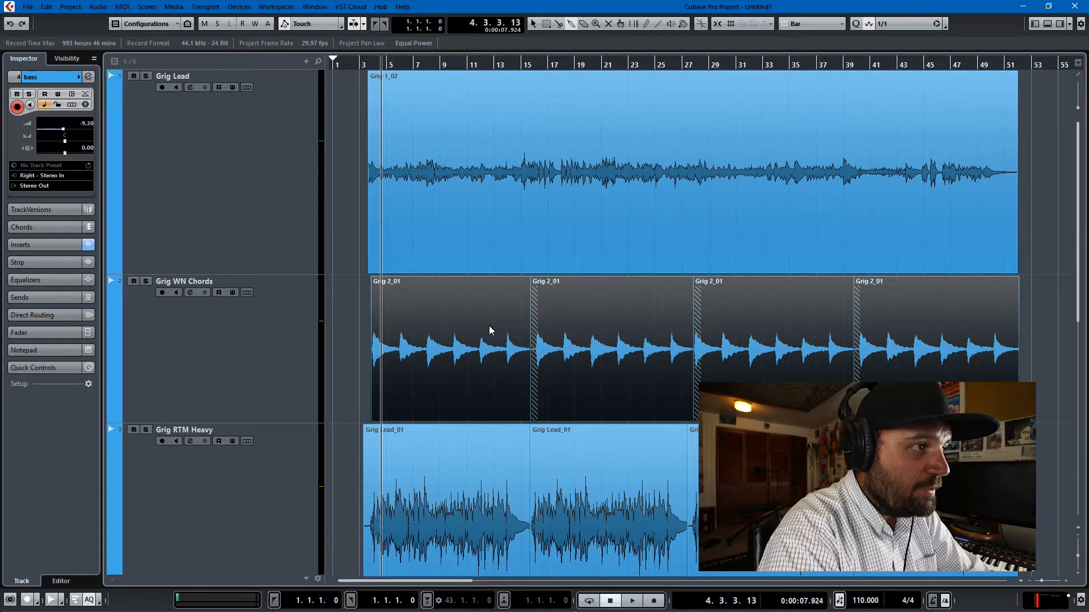
left_click(750, 333)
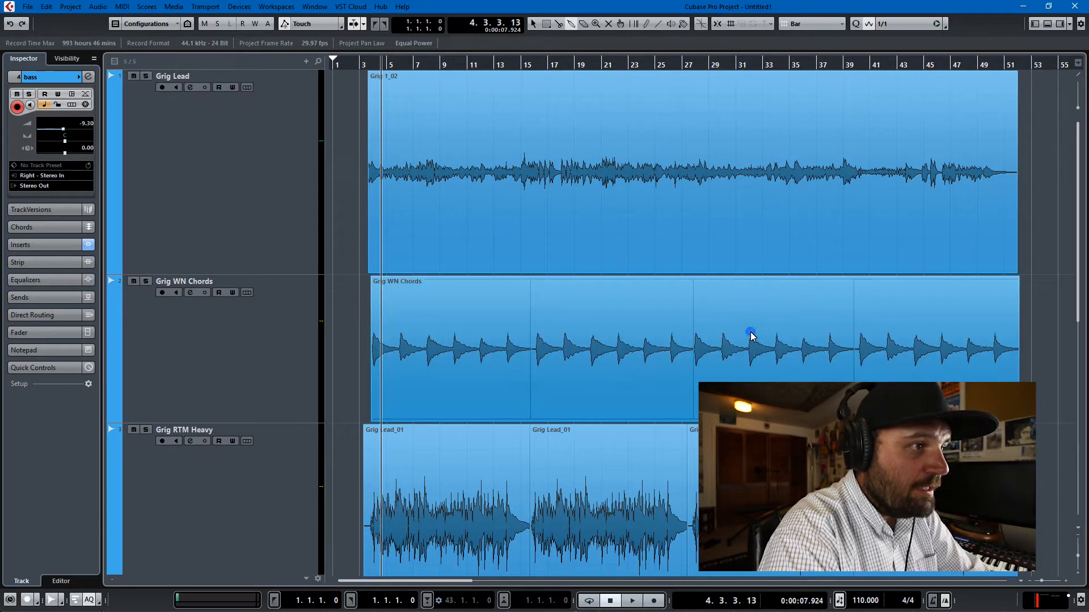
Step: Shift the glued Grig WN Chords event slightly earlier, and undo both the move and the glue
mouse_move(686, 326)
left_mouse_down()
mouse_move(636, 324)
mouse_move(699, 331)
mouse_move(683, 331)
left_mouse_up()
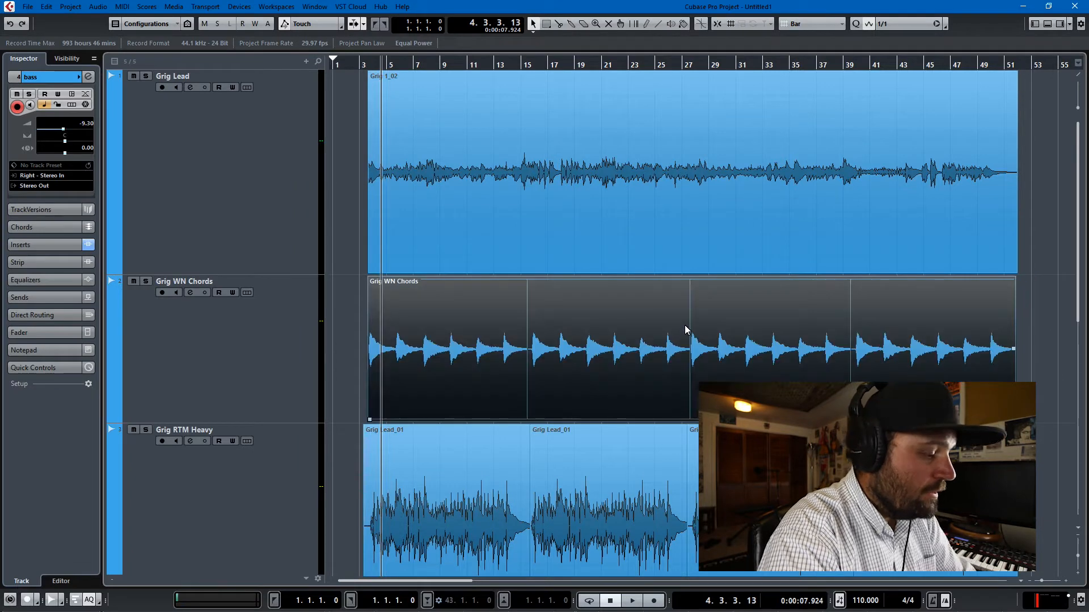
key("ctrl+z")
key("ctrl+z")
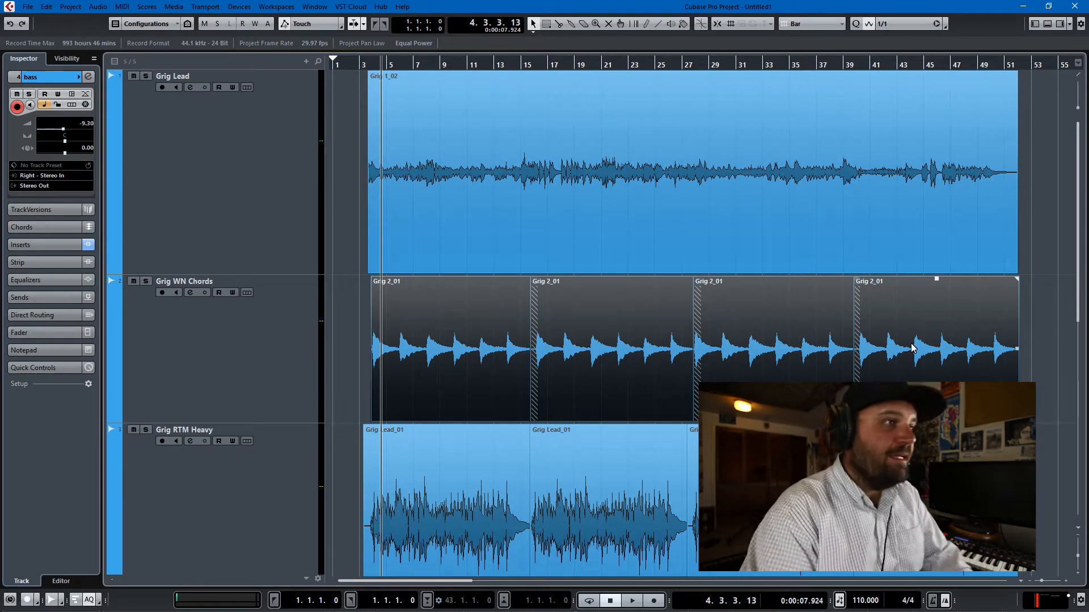
Step: Examine the three guitar tracks in overview and close-up, from the event ends near bar 52 back to the start
key("g")
key("g")
key("g")
key("g")
key("g")
key("g")
key("g")
key("g")
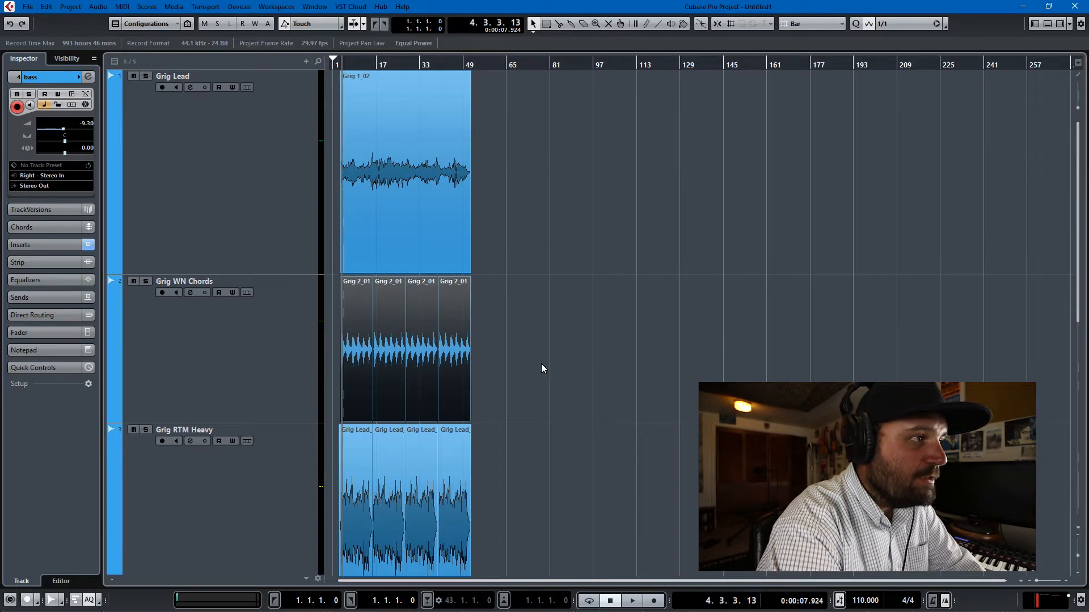
key("h")
key("h")
key("h")
key("h")
key("h")
key("h")
key("h")
key("h")
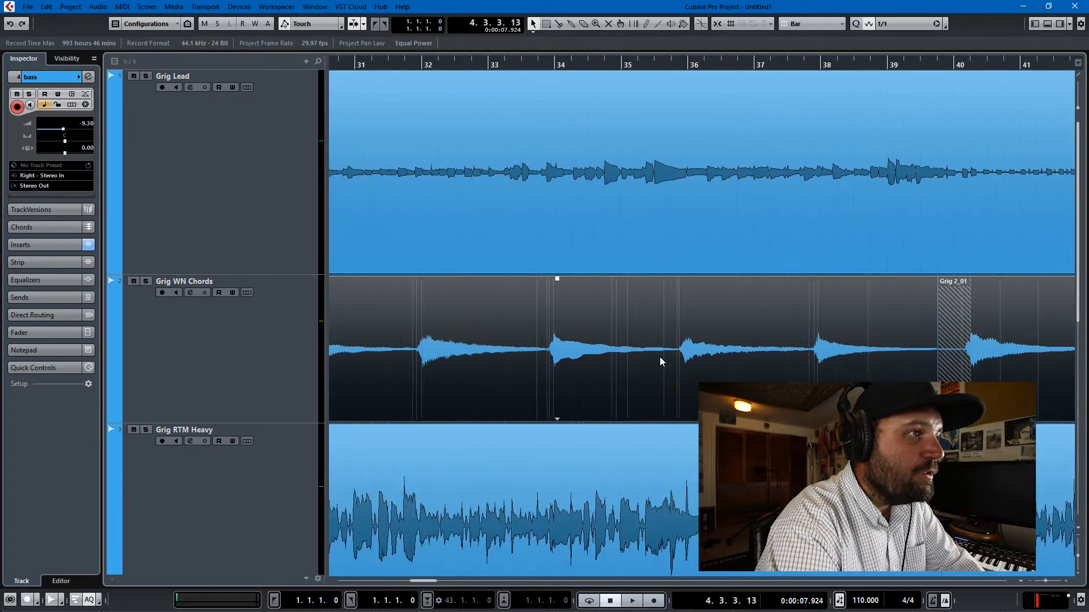
scroll(840, 342, "right", 10)
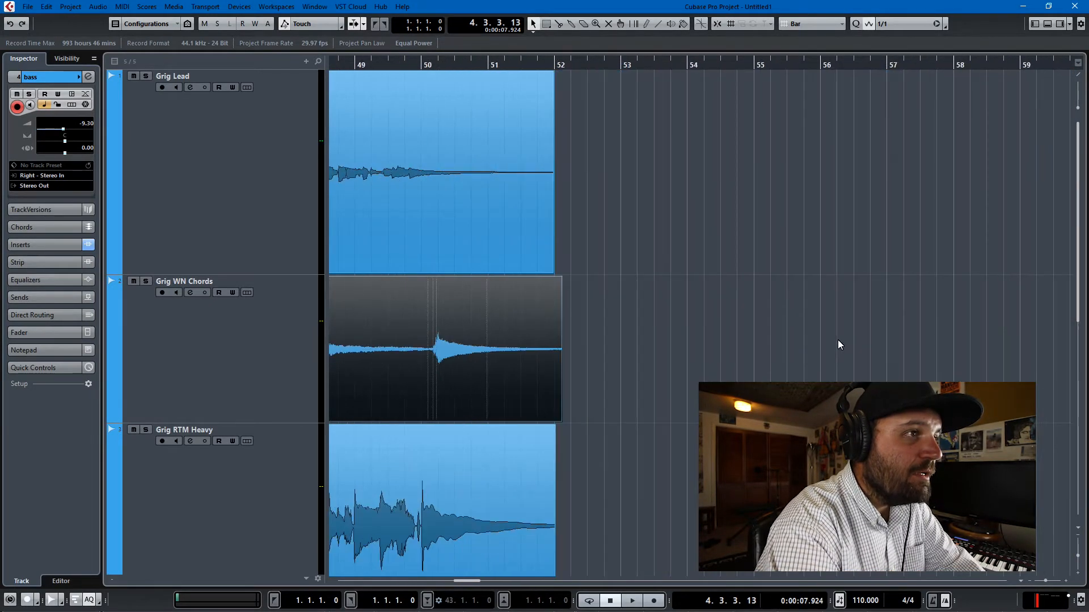
scroll(591, 315, "down", 3)
scroll(594, 316, "left", 6)
scroll(825, 339, "right", 1)
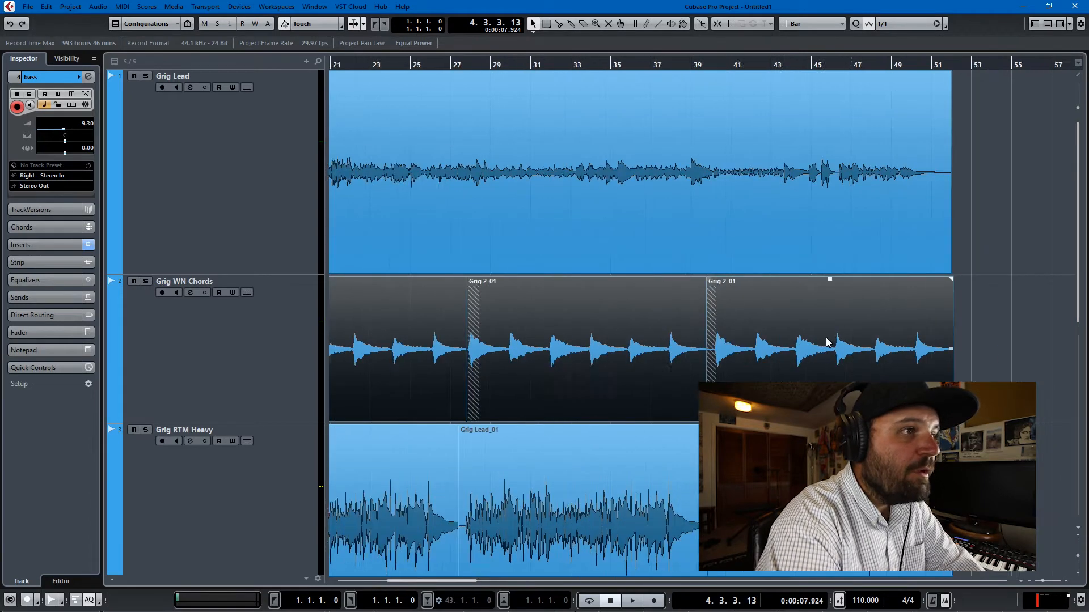
scroll(826, 342, "up", 4)
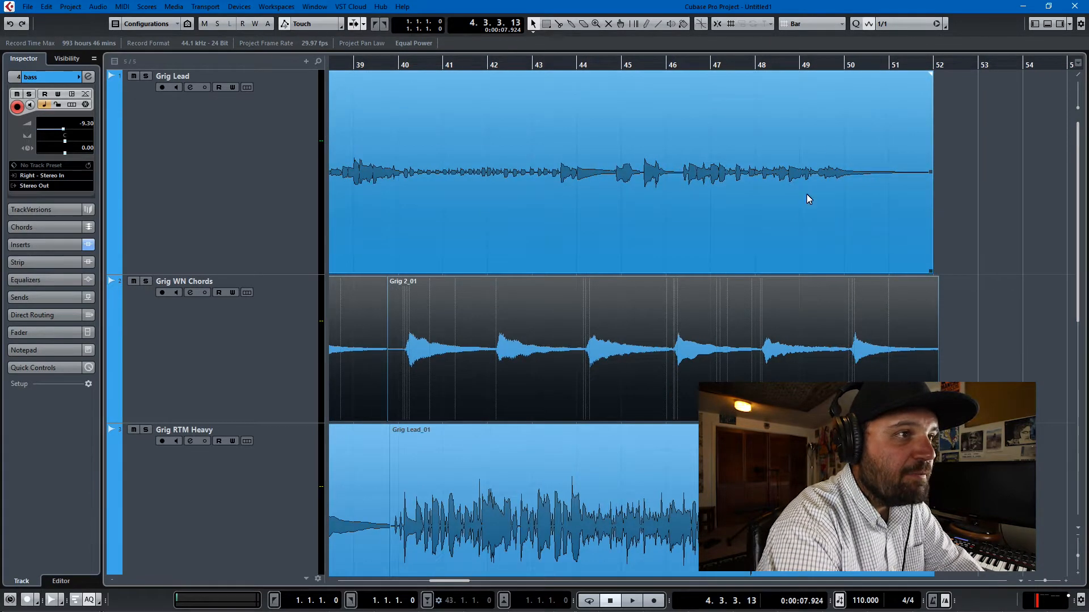
scroll(589, 260, "left", 15)
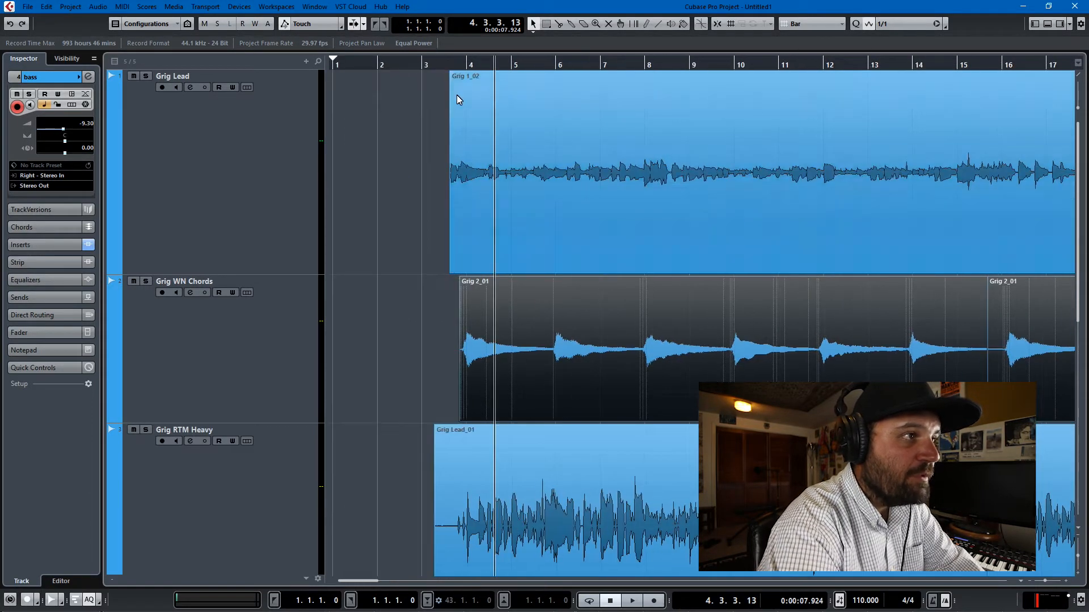
Step: Select the project's events and duplicate them behind the originals
scroll(668, 301, "down", 8)
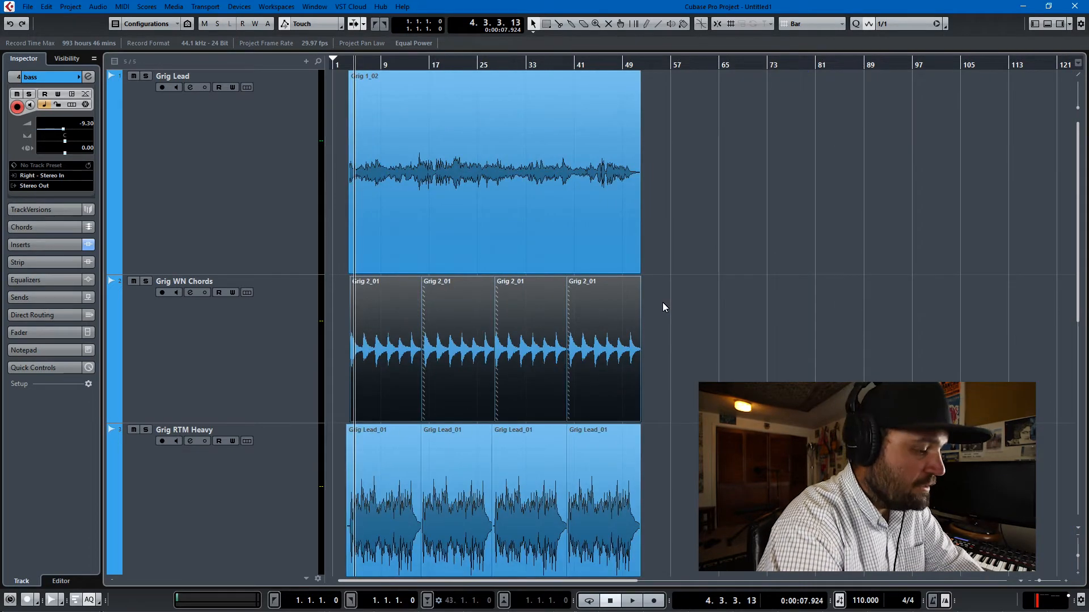
left_click(664, 305)
key("ctrl+d")
scroll(678, 309, "down", 3)
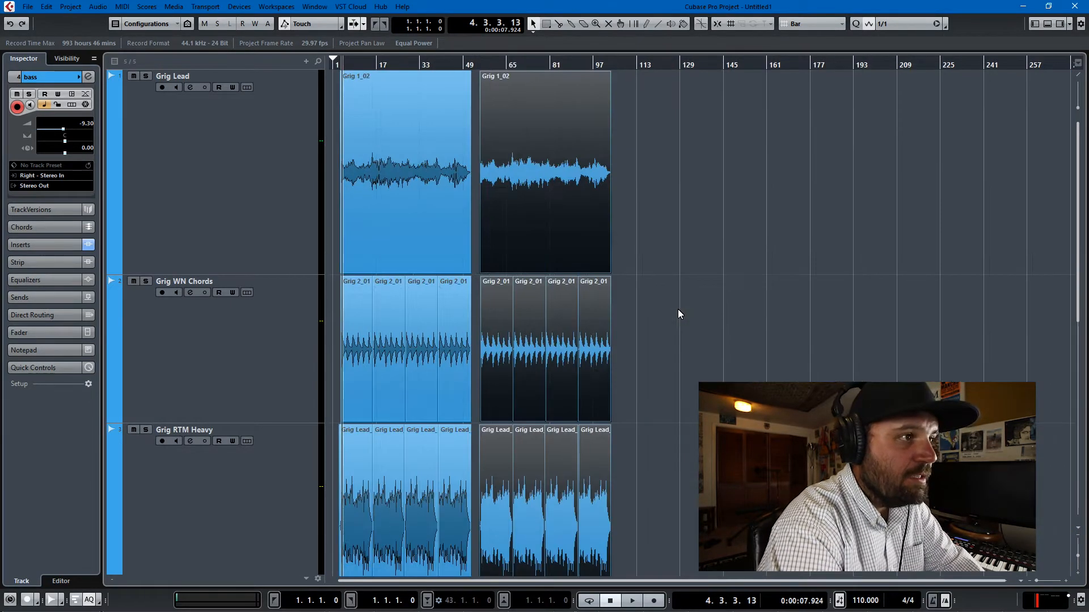
Step: Move the duplicated events back against the ends of the originals around bar 51, and delete them
scroll(540, 267, "up", 6)
left_click_drag(539, 250, 467, 220)
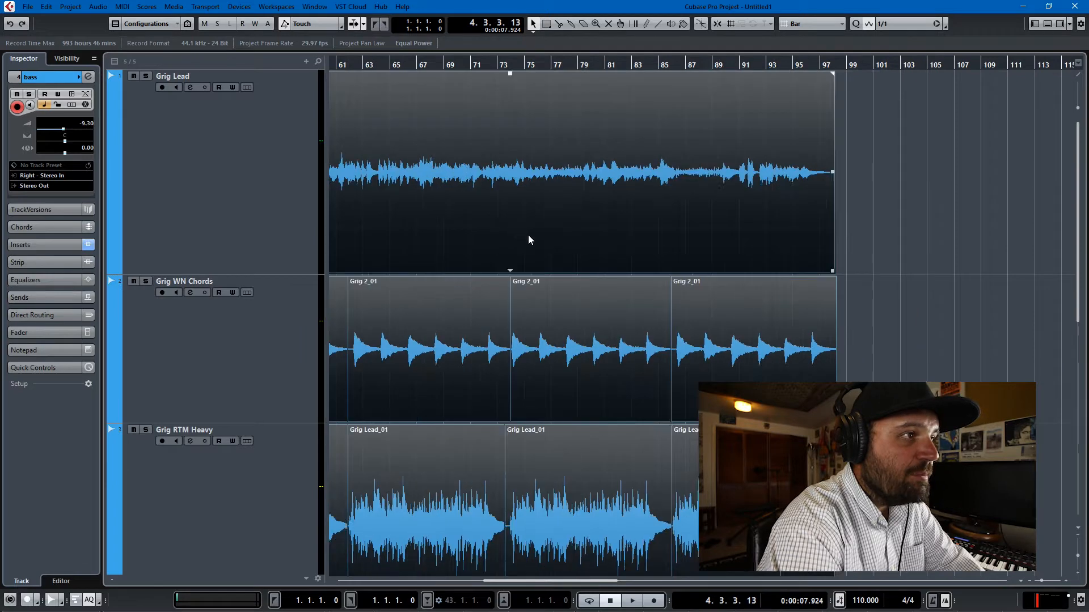
scroll(528, 235, "left", 5)
left_click_drag(890, 226, 908, 236)
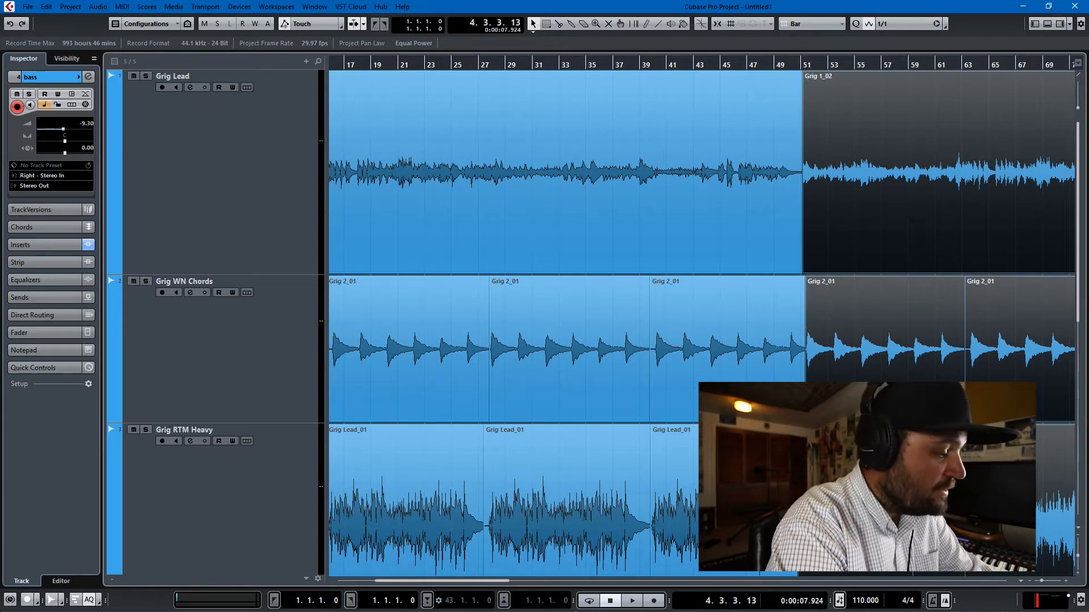
key("Delete")
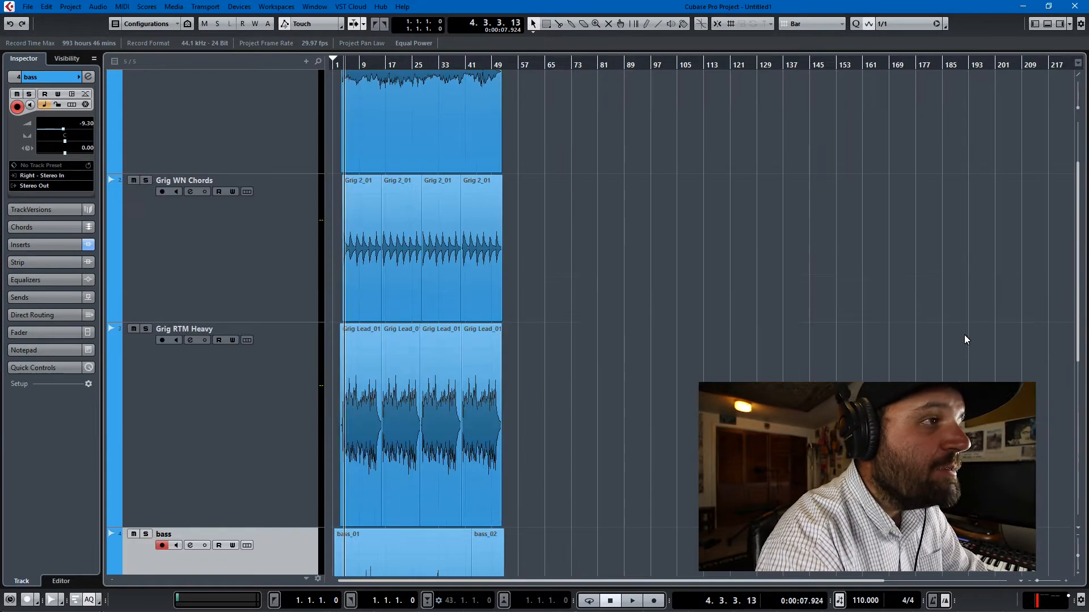
Step: Examine the drum notes of the Groove Agent SE 01 parts in the Key Editor and close it
scroll(555, 284, "down", 5)
left_click_drag(669, 426, 146, 408)
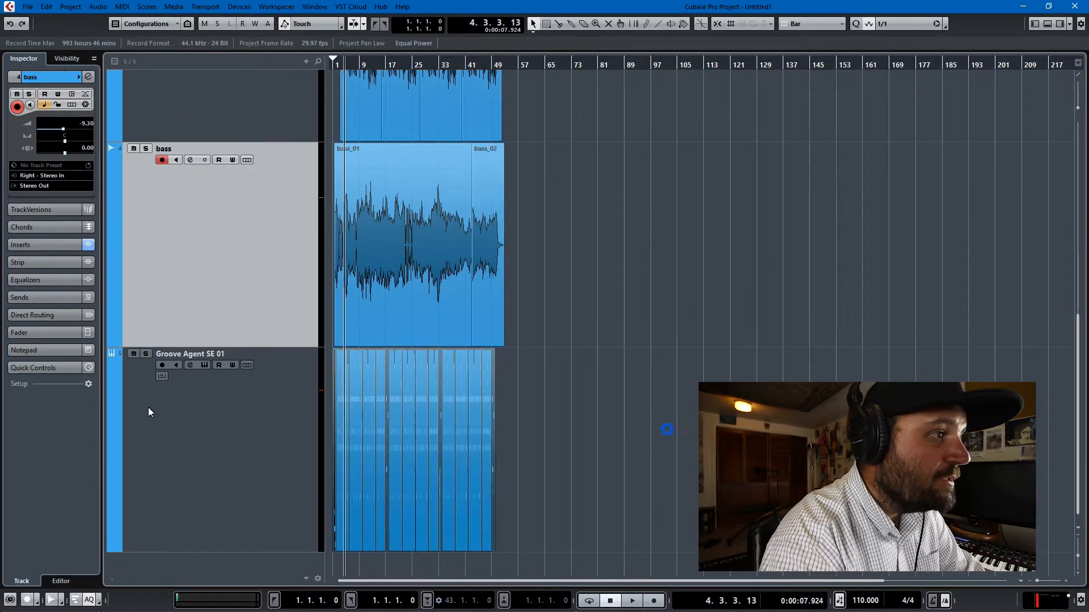
double_click(373, 440)
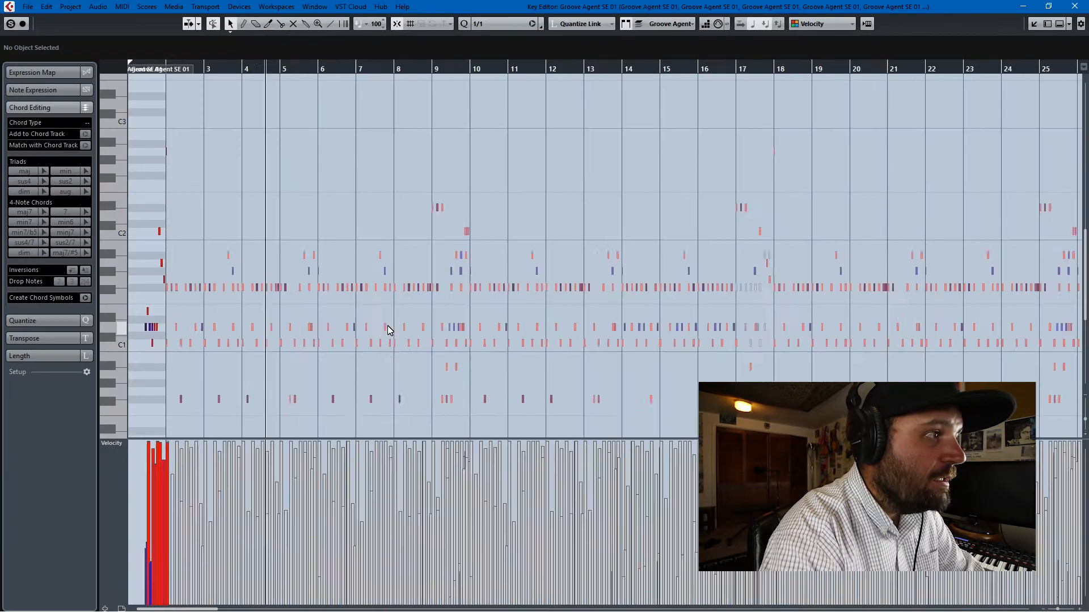
key("h")
key("h")
key("h")
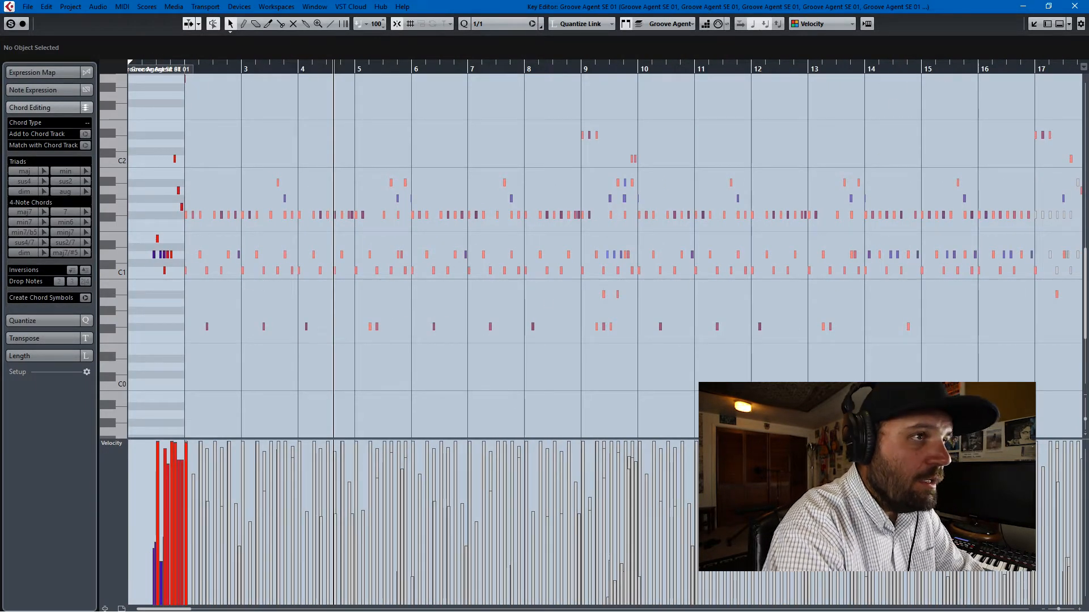
left_click(1076, 8)
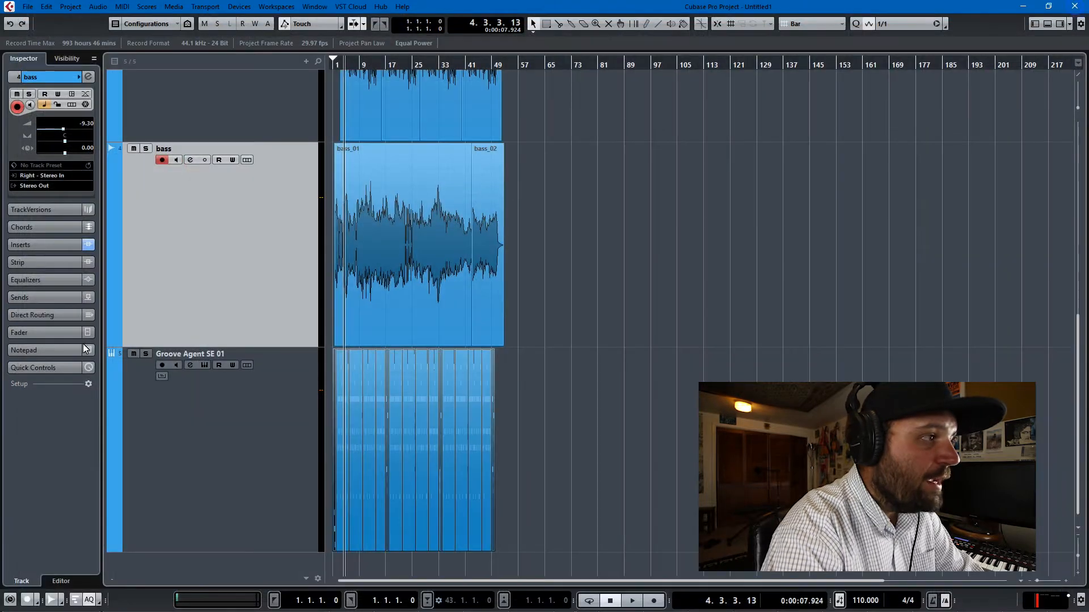
Step: Open the Groove Agent SE 01 instrument and place a short drum part around bar 86 on its track
left_click(204, 366)
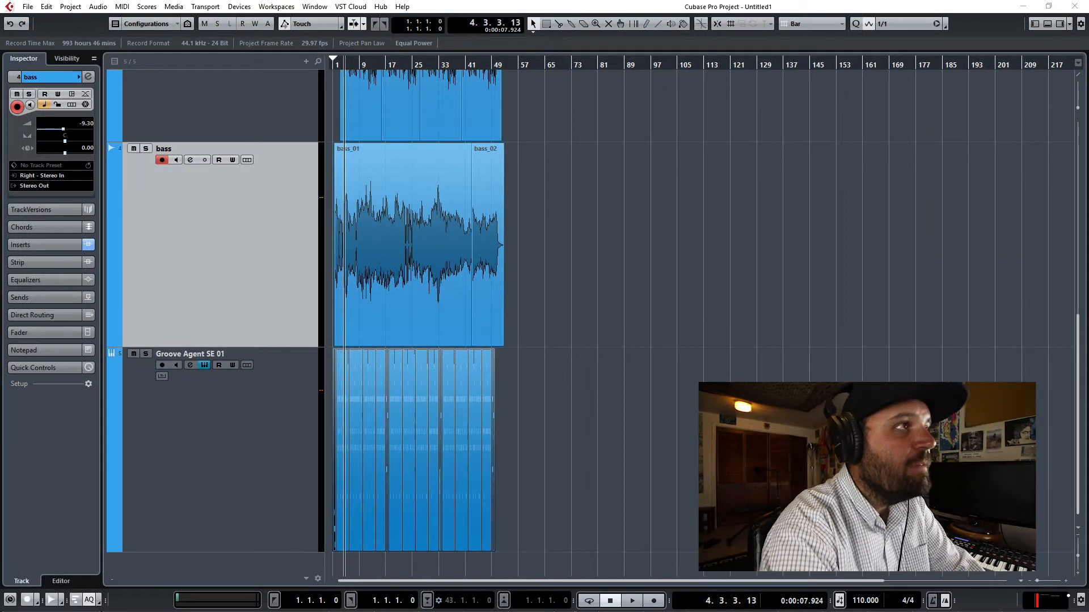
double_click(611, 457)
left_click(532, 353)
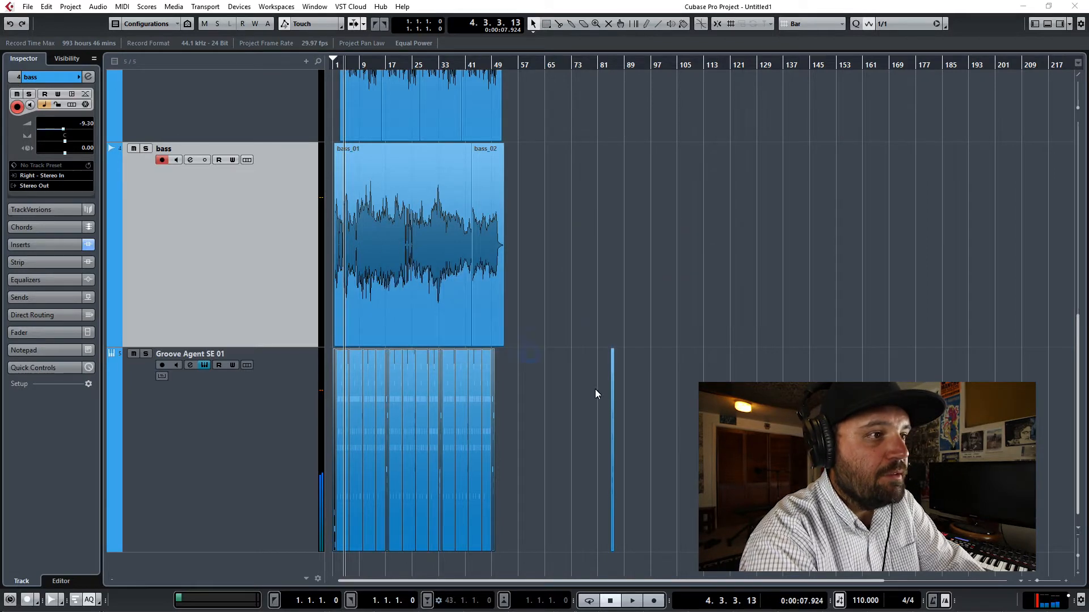
Step: Add another short drum part and a four-bar part from bar 87 to 91, and play from just before them
mouse_move(641, 437)
left_mouse_down()
mouse_move(625, 426)
mouse_move(610, 445)
mouse_move(638, 447)
left_mouse_up()
scroll(625, 424, "up", 5)
left_click(645, 428)
left_click_drag(556, 430, 573, 436)
left_click(543, 67)
key("space")
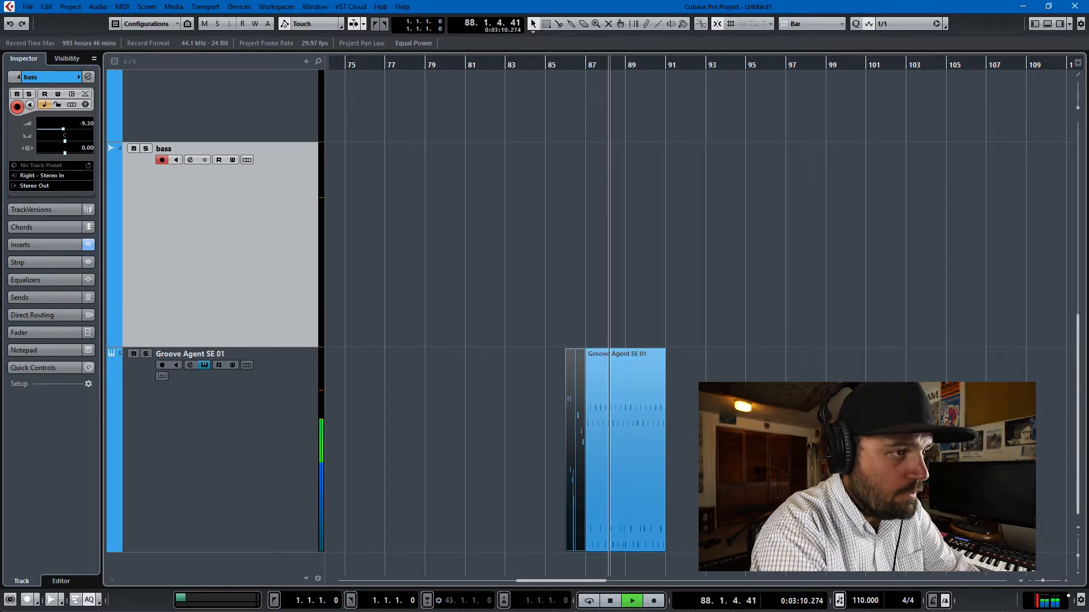
Step: Stop playback and delete the added Groove Agent parts between bars 86 and 91
key("space")
left_click(495, 390)
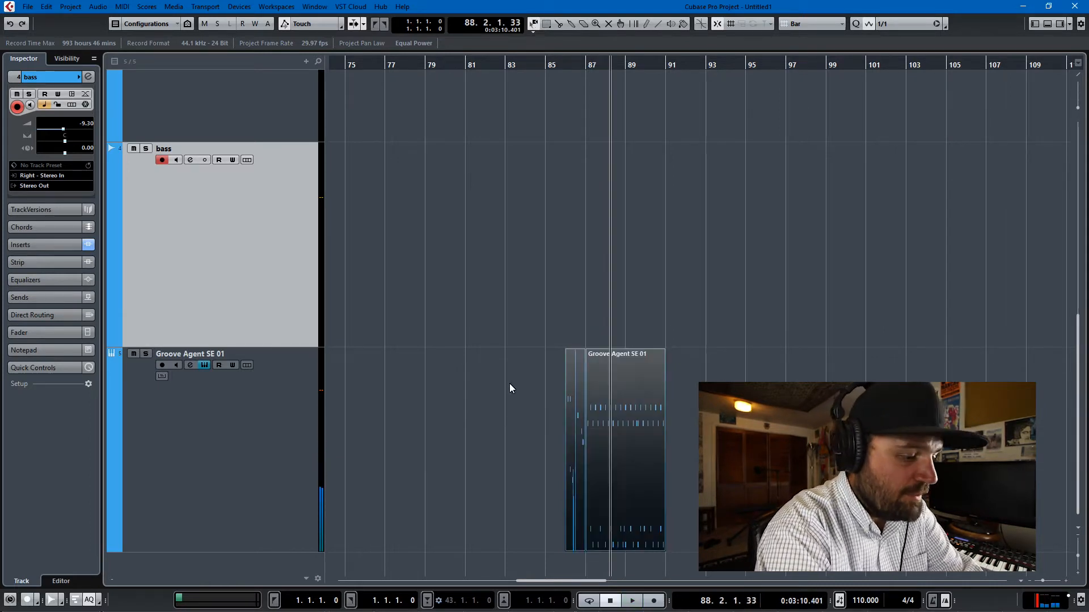
key("Delete")
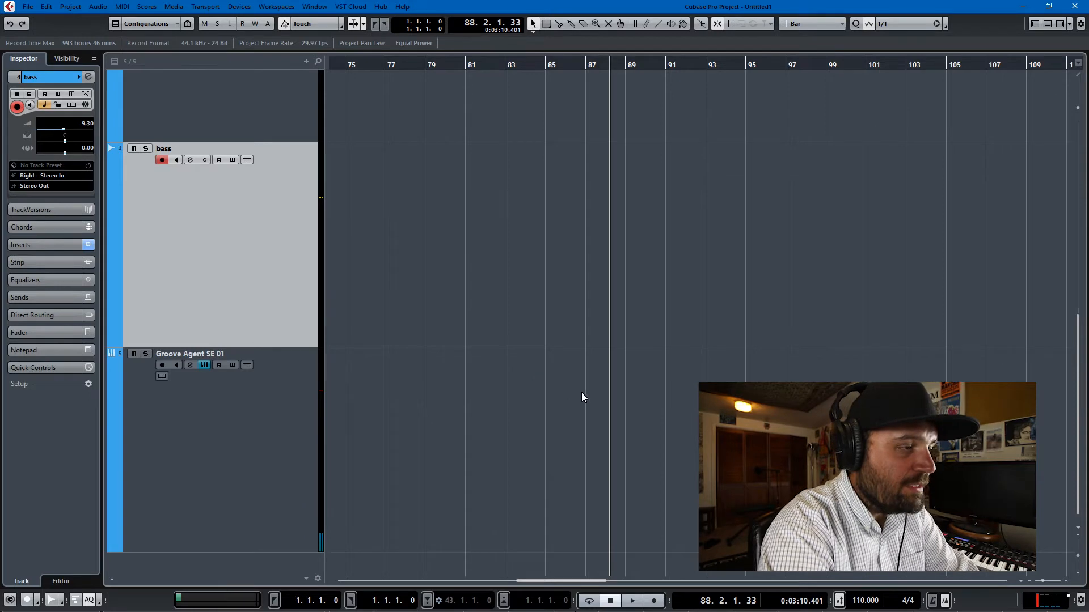
Step: Set the Object Selection tool's mode to Sizing Applies Time Stretch
scroll(579, 390, "left", 10)
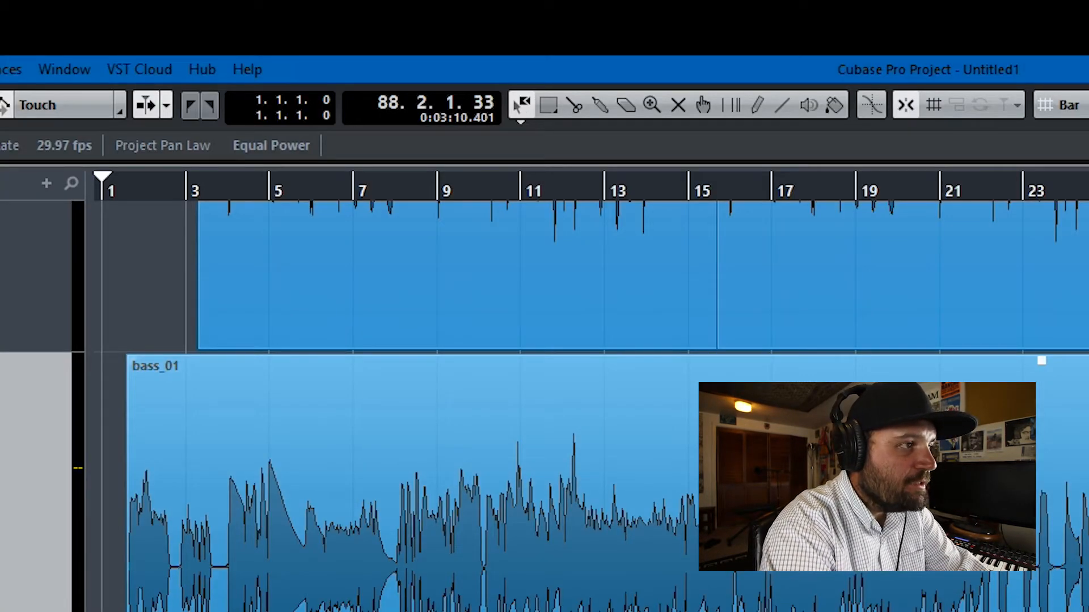
left_click(516, 107)
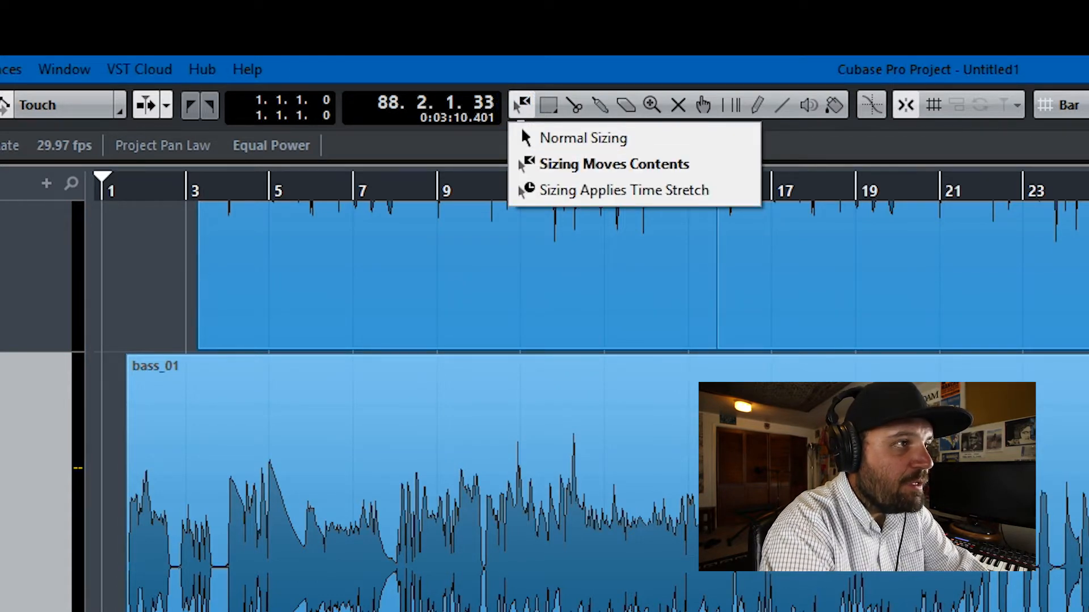
scroll(431, 578, "down", 4)
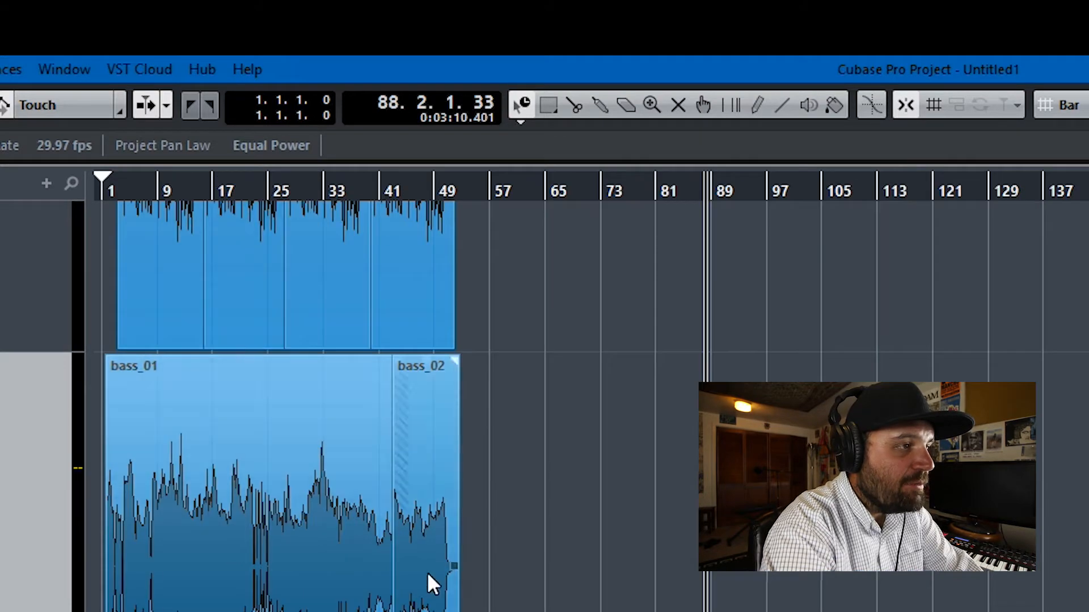
scroll(431, 584, "up", 3)
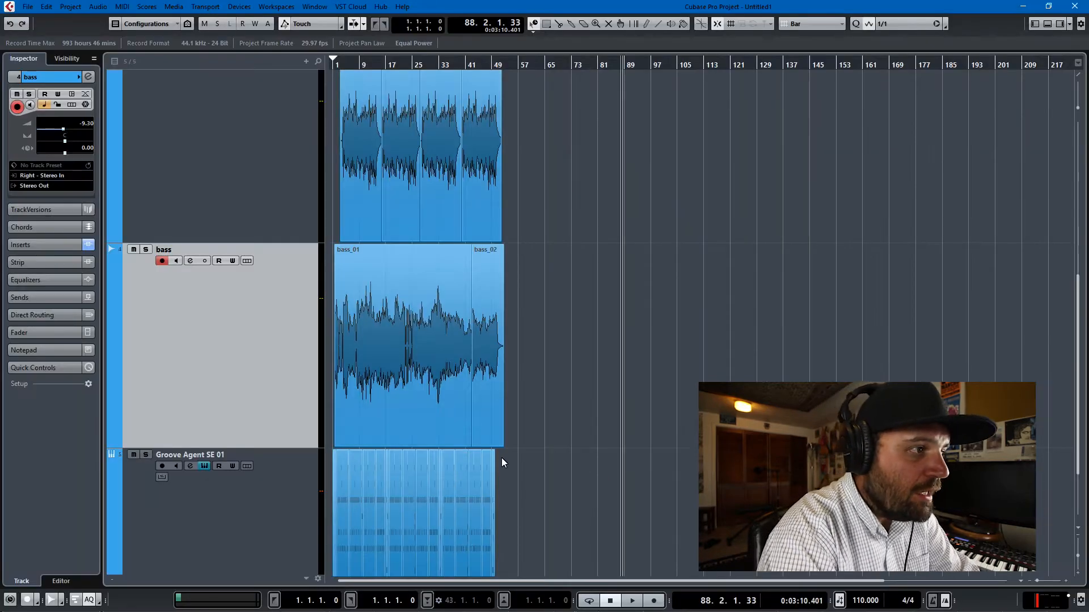
Step: Place the bass_02 event at bar 81 and time-stretch its end to bar 101
left_click_drag(503, 444, 634, 453)
scroll(631, 448, "up", 5)
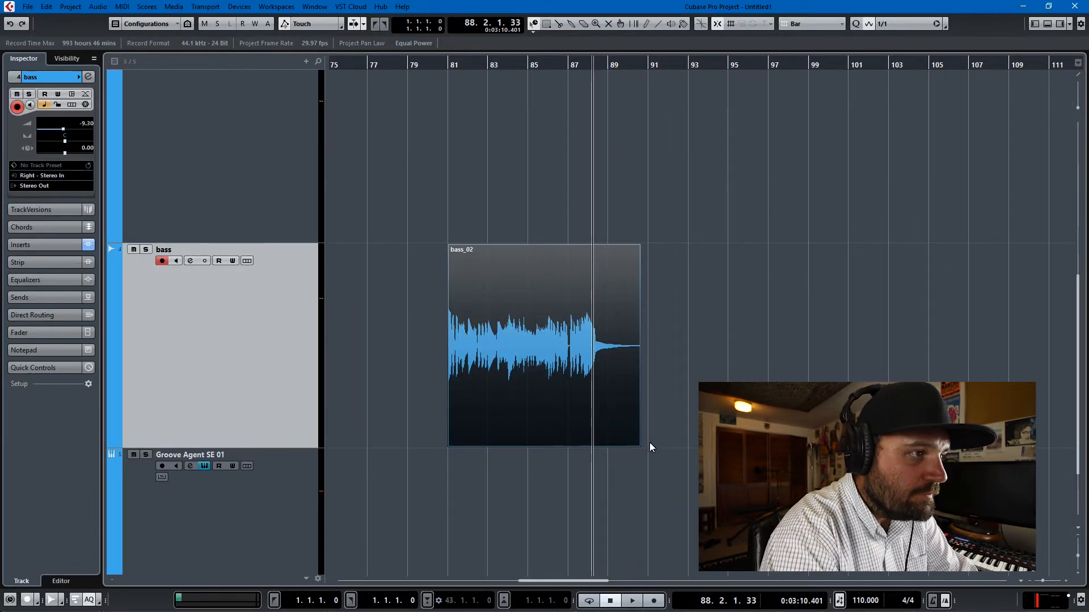
left_click_drag(638, 445, 848, 445)
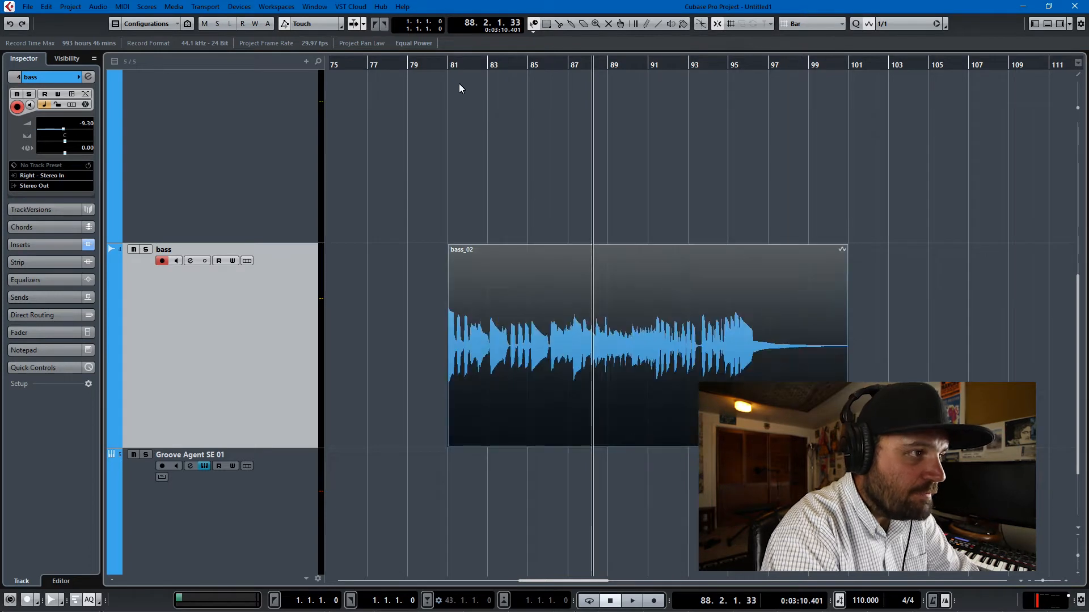
Step: Play the stretched bass_02 event from bar 81, stop, and undo the time stretch
left_click(442, 67)
key("space")
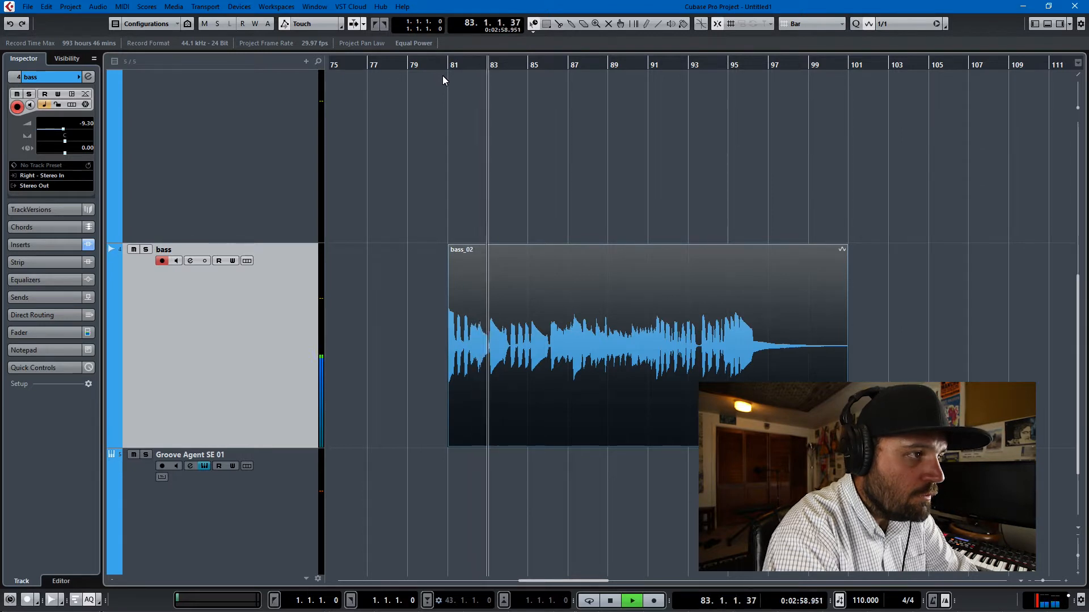
key("space")
key("ctrl+z")
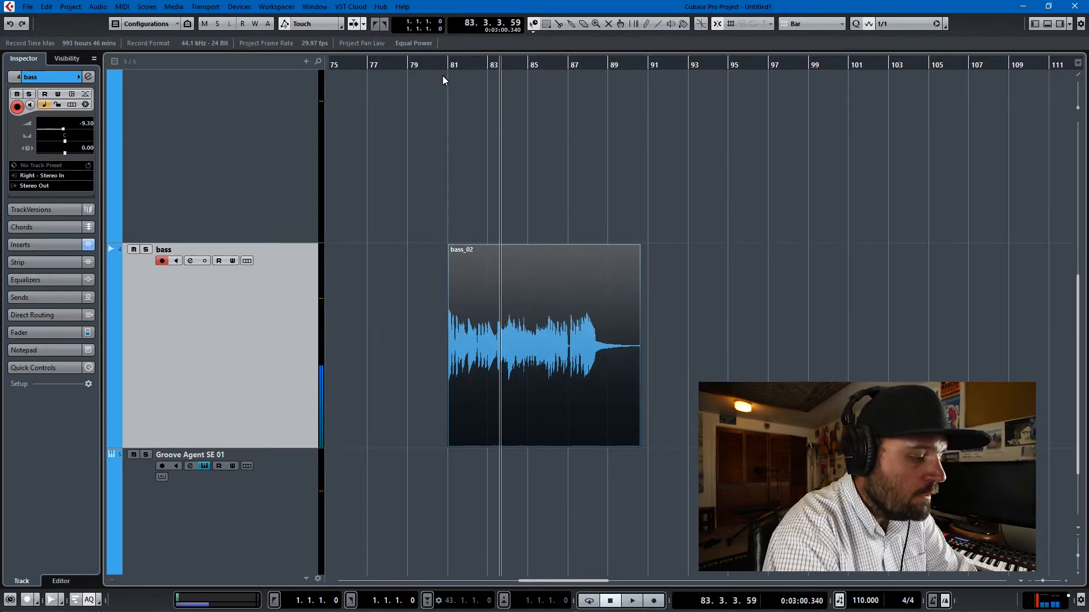
Step: Play the unstretched bass_02 event from bar 81, stop, and undo its placement there
left_click(441, 66)
key("space")
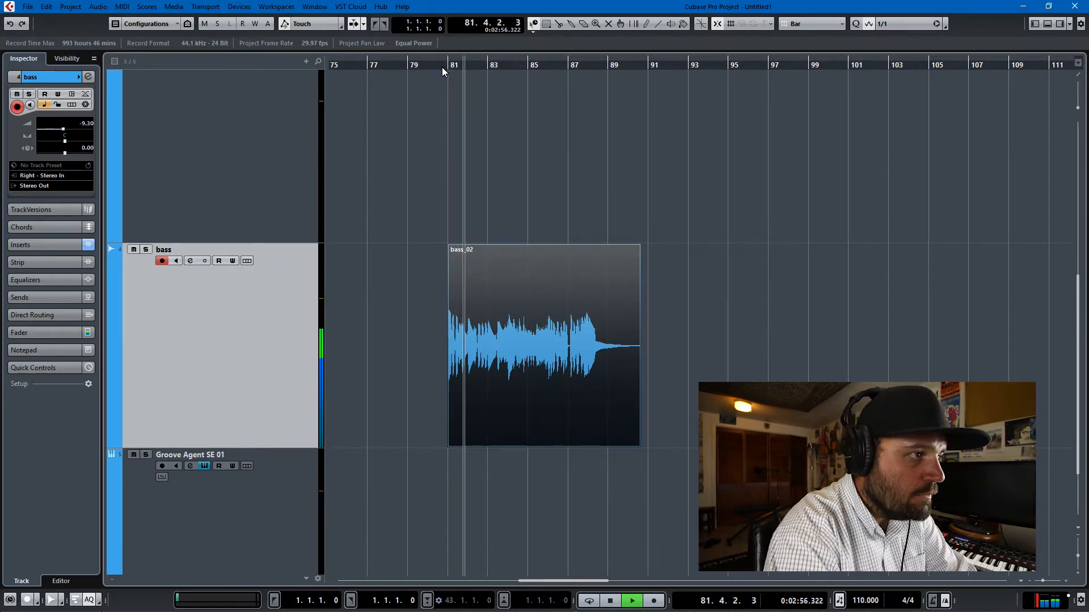
key("space")
key("ctrl+z")
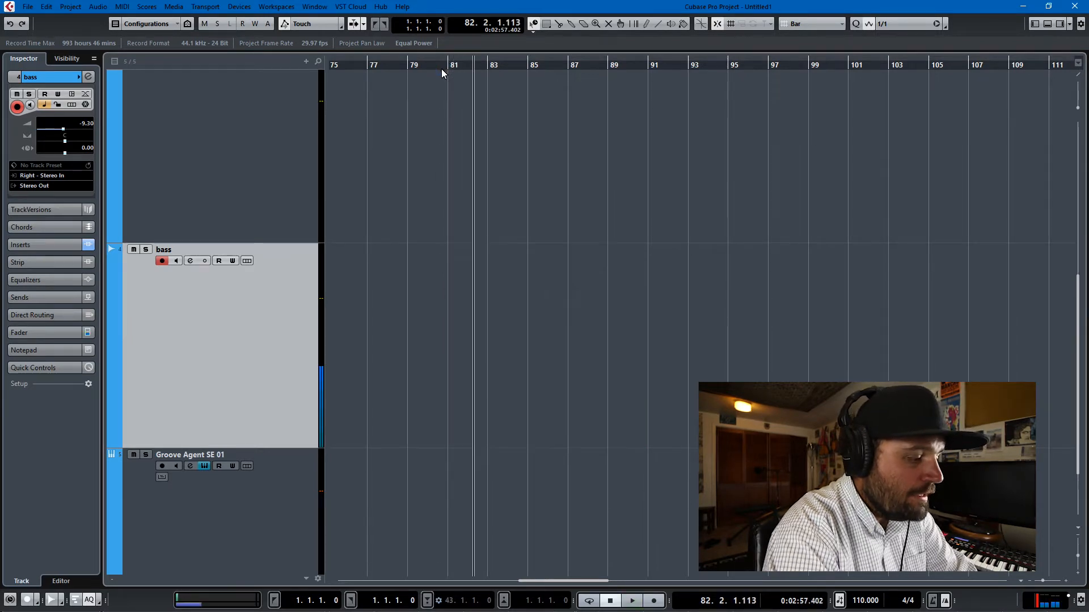
scroll(388, 340, "down", 5)
scroll(388, 349, "left", 5)
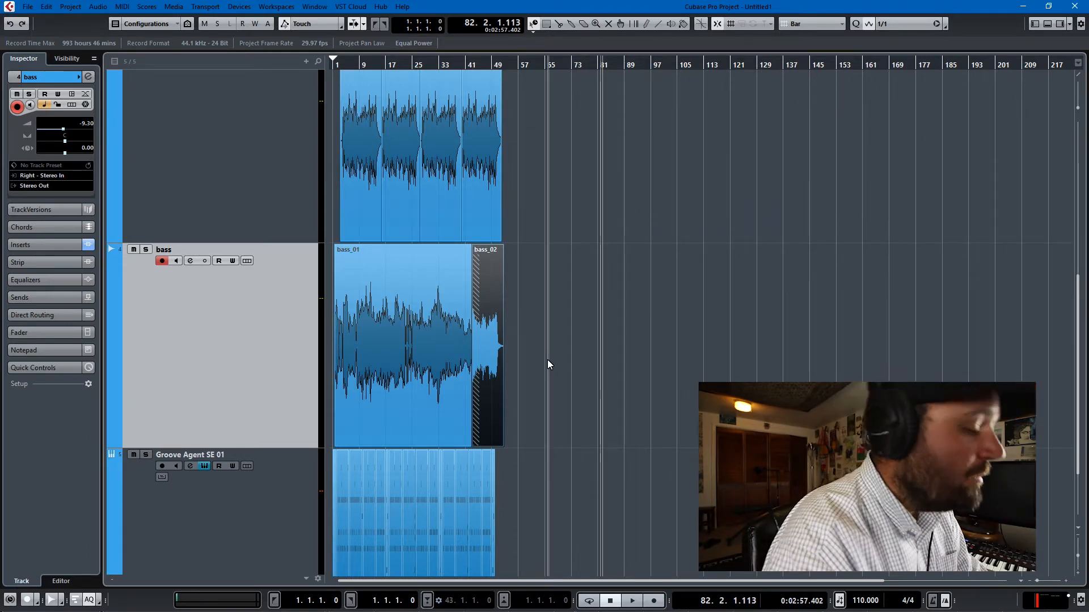
key("alt+Tab")
left_click(233, 275)
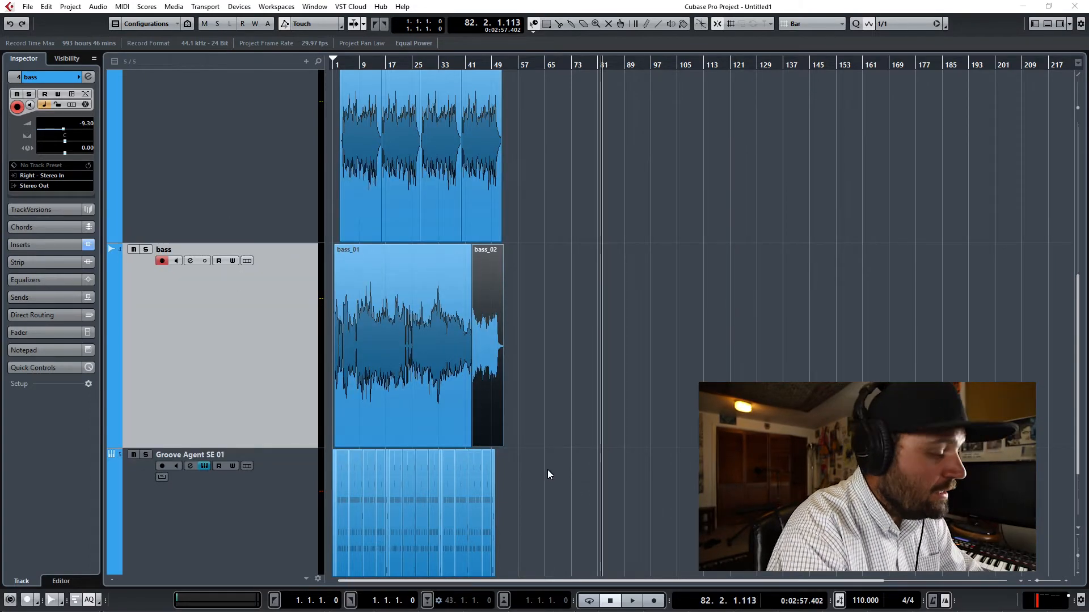
Step: Duplicate the events on the three guitar tracks directly after the originals, and delete the copies
scroll(543, 461, "down", 2)
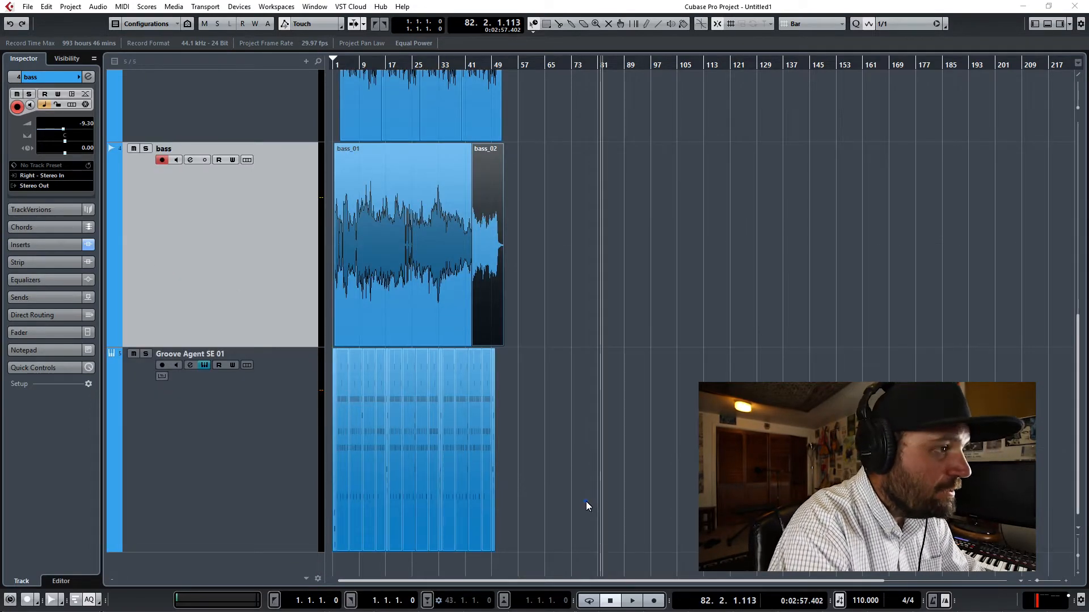
scroll(587, 502, "up", 5)
key("ctrl+d")
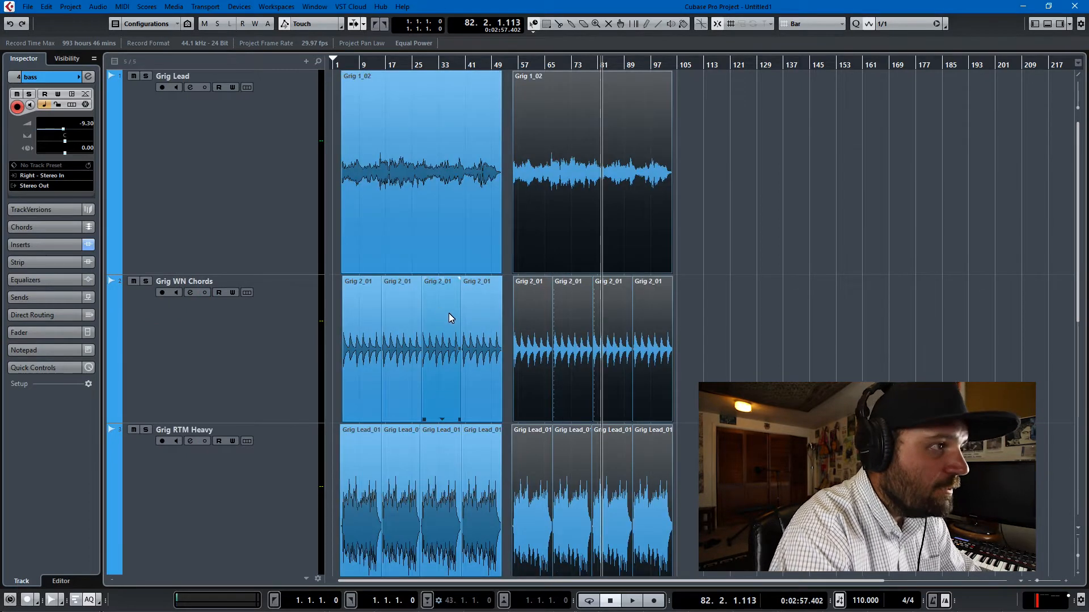
key("Delete")
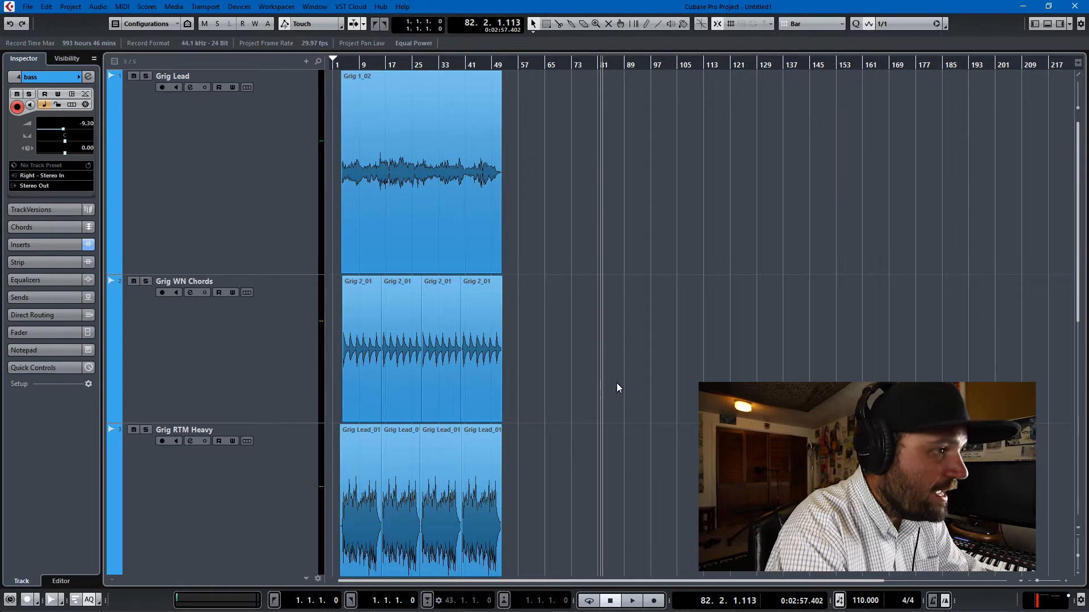
Step: Move a Groove Agent SE 01 drum part from near the end of its track to bar 84
key("g")
scroll(567, 434, "down", 5)
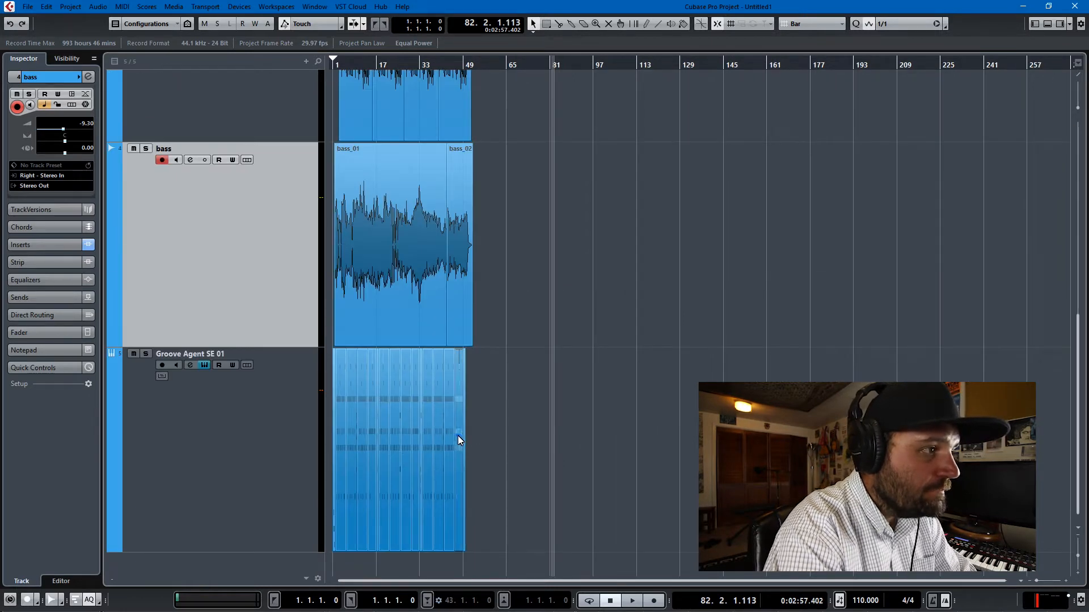
left_click_drag(458, 436, 563, 444)
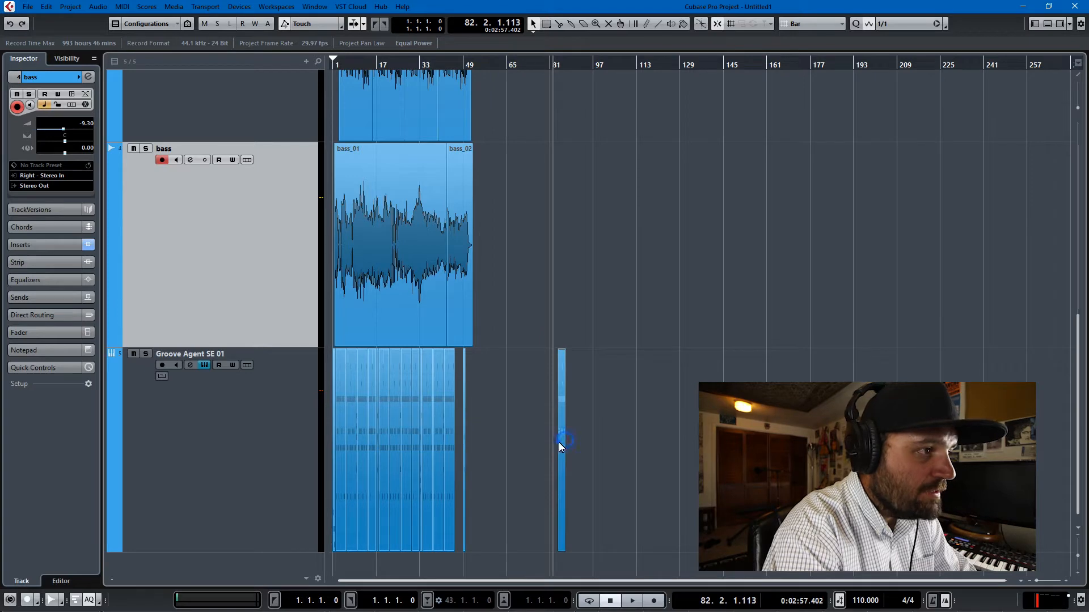
scroll(572, 440, "up", 5)
scroll(493, 440, "up", 1)
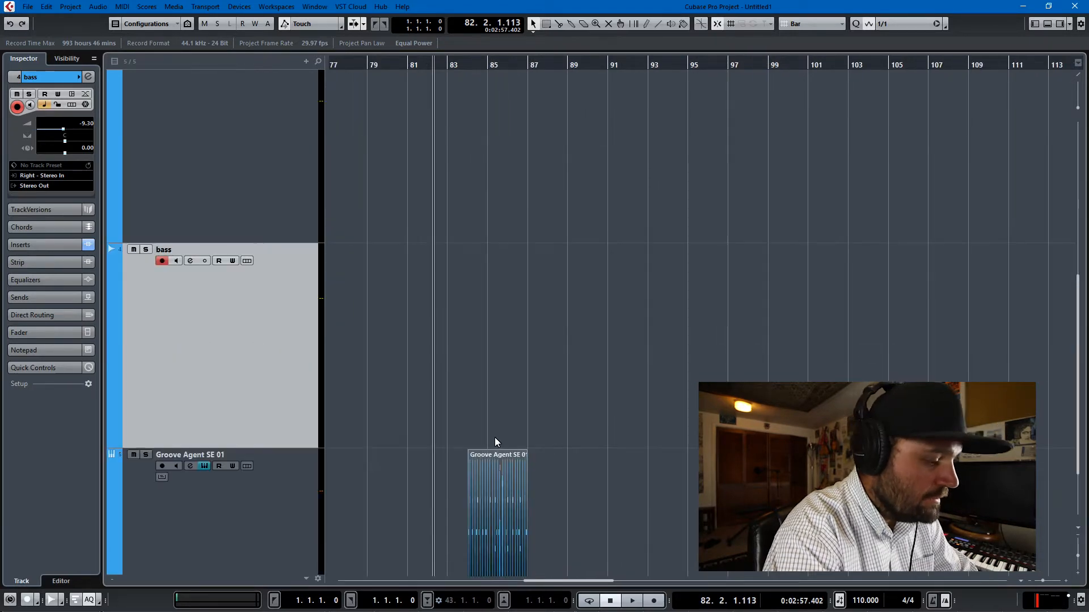
Step: Duplicate the moved drum part at bar 87 and open the copy in the Key Editor
key("ctrl+d")
scroll(577, 471, "down", 1)
double_click(563, 449)
scroll(300, 275, "up", 5)
scroll(317, 292, "left", 3)
scroll(324, 312, "down", 4)
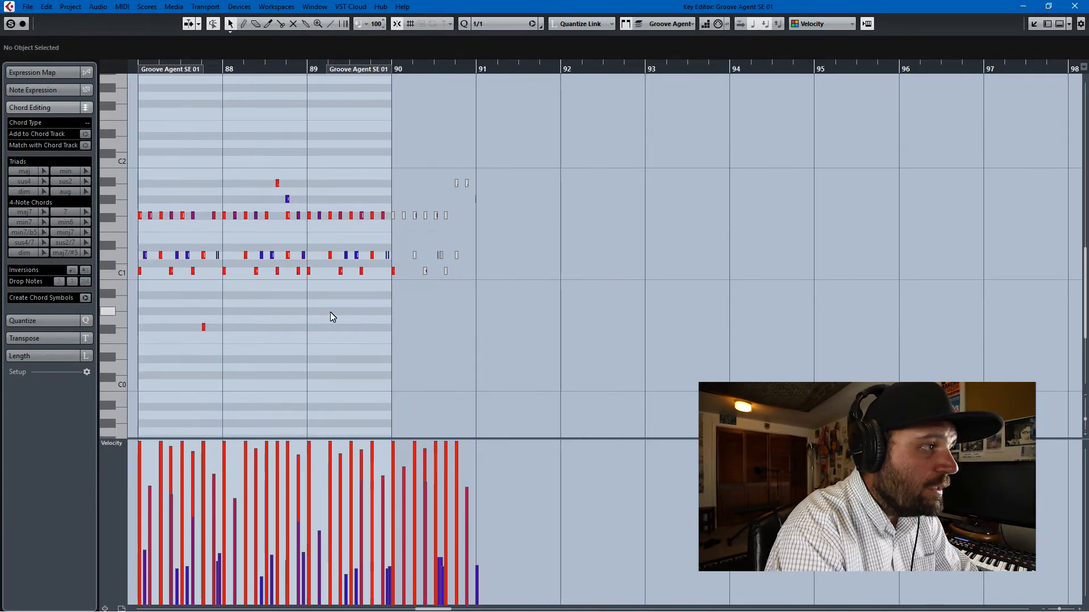
scroll(332, 317, "left", 10)
scroll(617, 299, "right", 8)
scroll(457, 333, "up", 2)
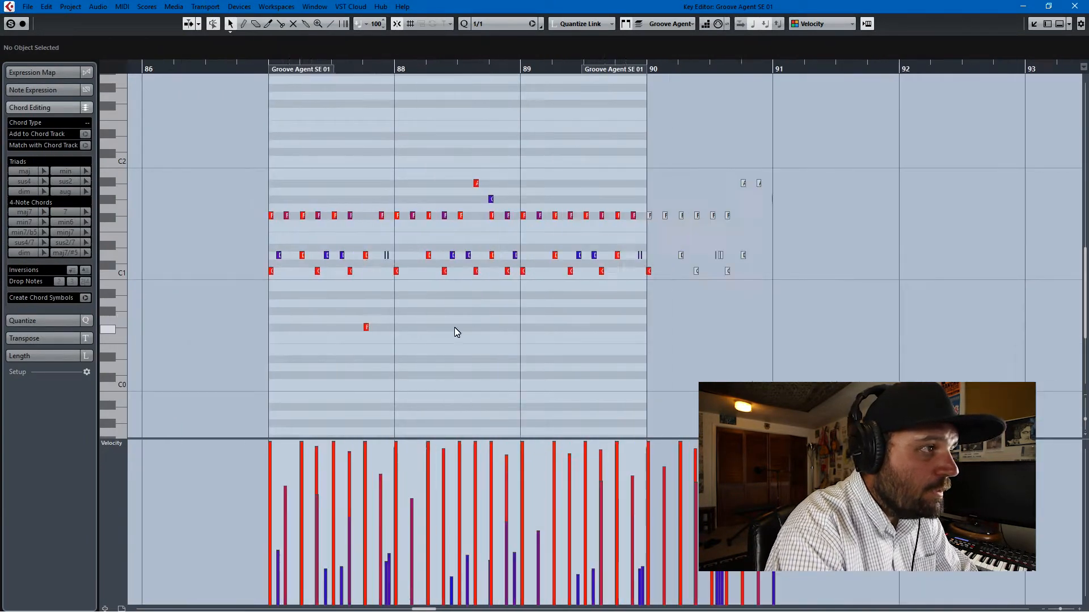
Step: Select the drum notes from the start of bar 89 to the middle of bar 90 and delete them
scroll(457, 332, "up", 3)
left_click(530, 333)
left_click_drag(698, 121, 862, 297)
scroll(754, 179, "down", 5)
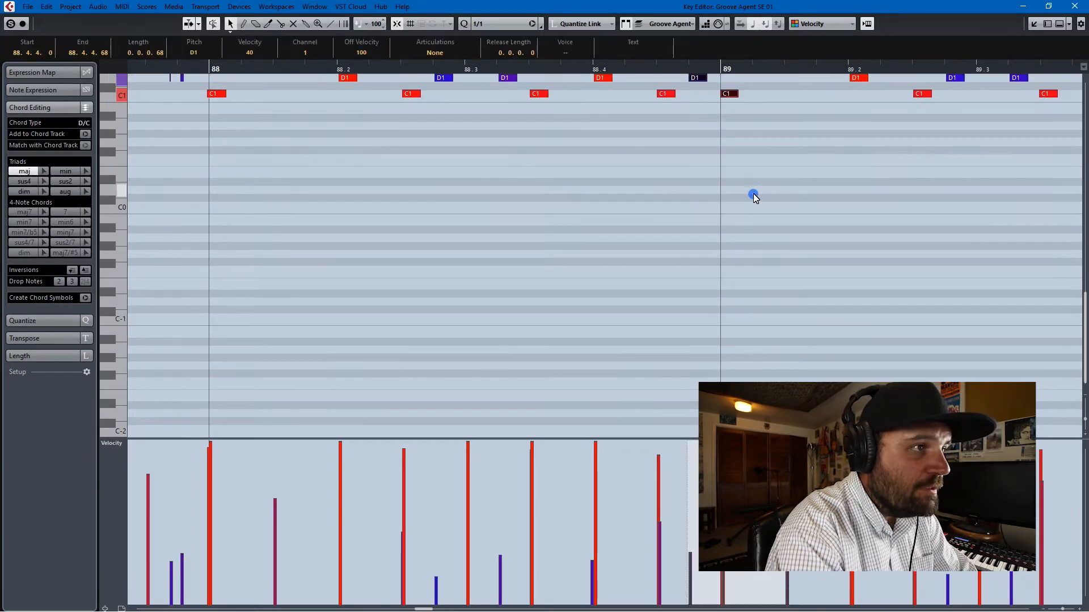
scroll(753, 196, "down", 4)
scroll(753, 195, "up", 5)
left_click(757, 247)
left_click_drag(747, 303, 896, 440)
key("Delete")
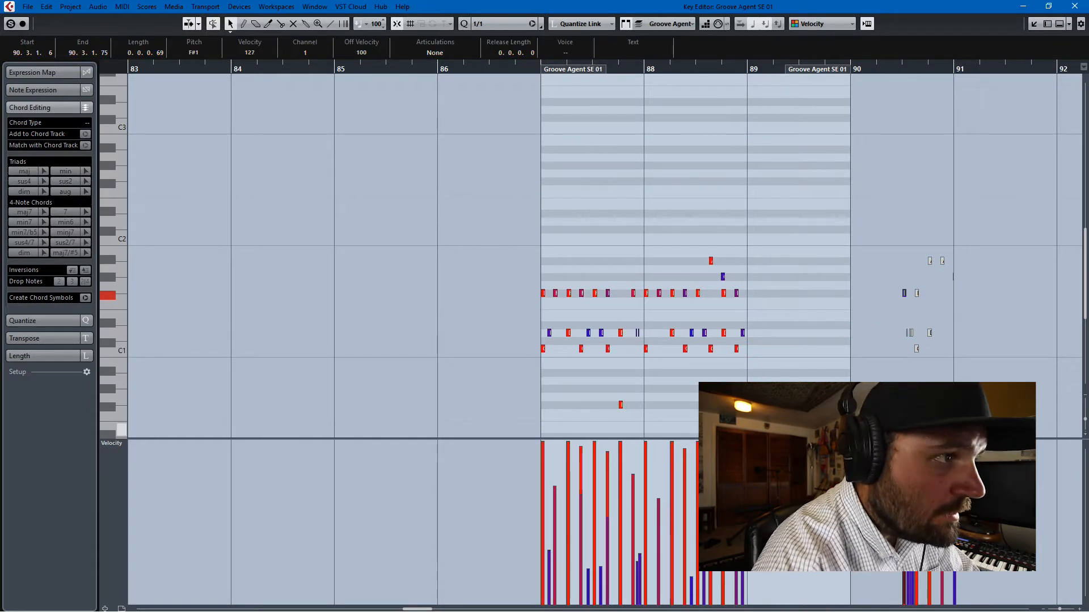
Step: Duplicate the drum notes of bar 88 into bar 89 and close the Key Editor
left_click_drag(801, 405, 644, 267)
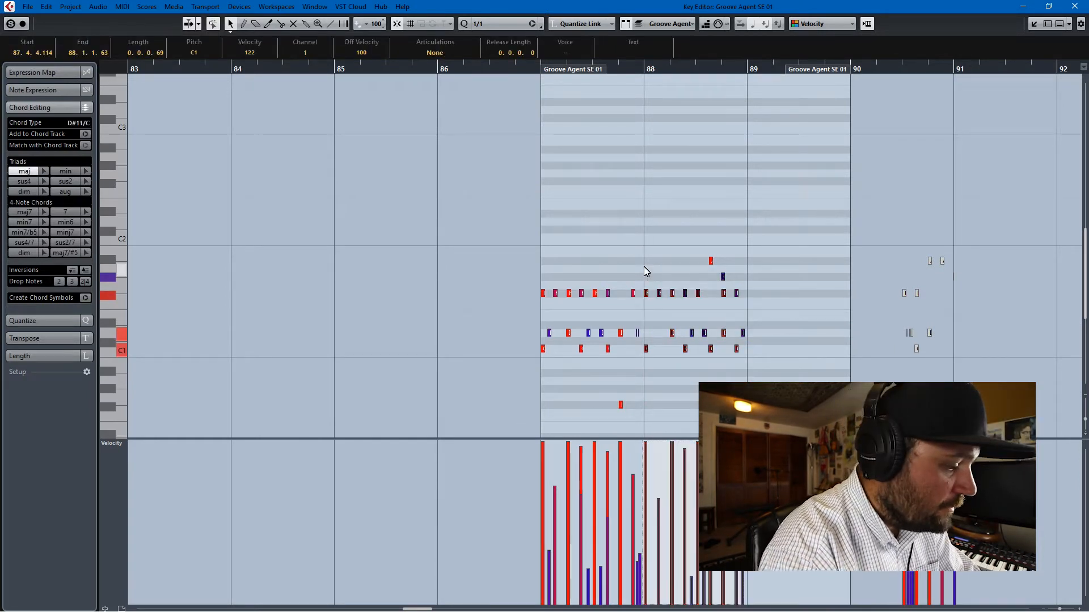
key("alt+d")
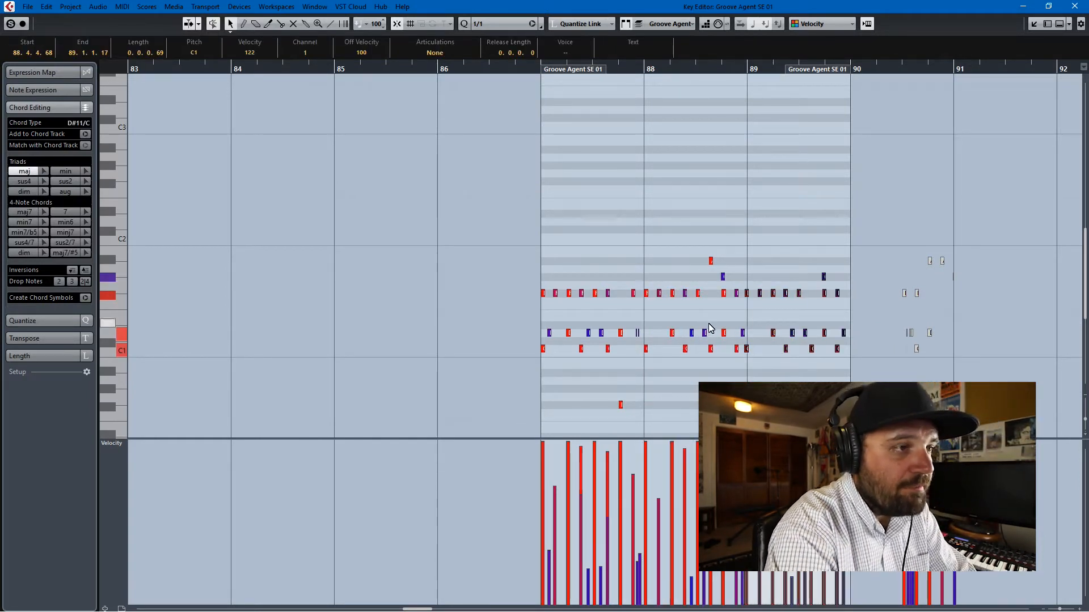
left_click(1074, 7)
Step: Undo the drum note edits along with the duplicating and moving of the Groove Agent part
key("ctrl+z")
key("ctrl+z")
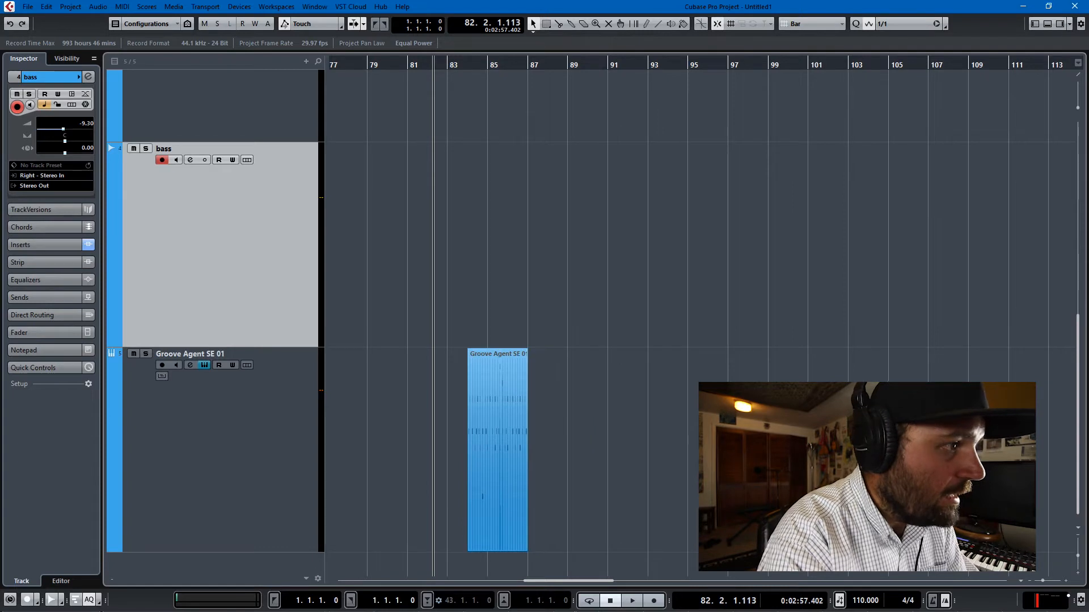
key("g")
key("g")
key("g")
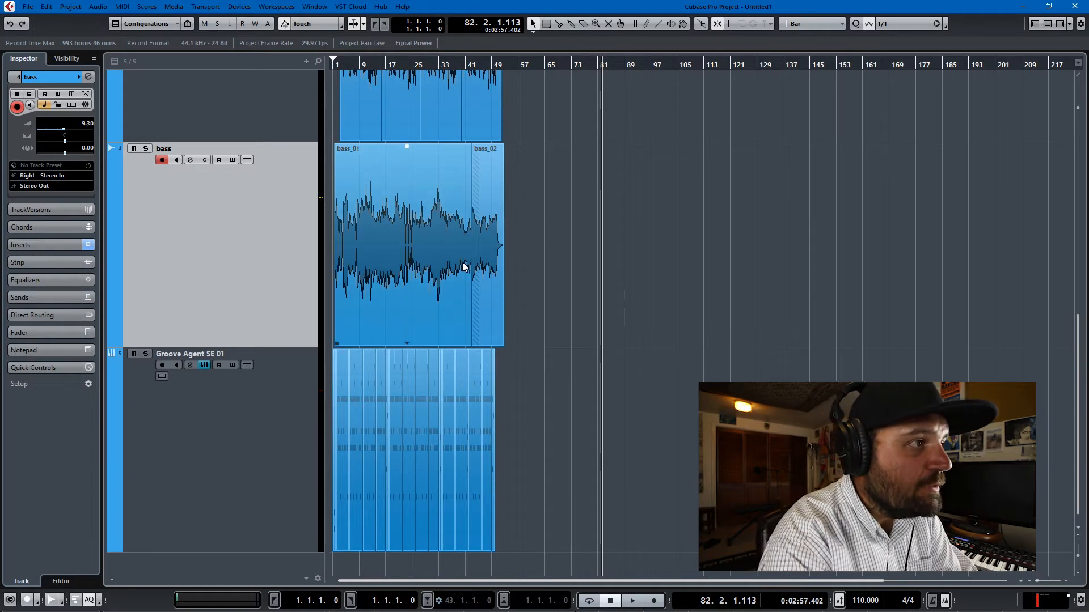
Step: Copy the bass_02 event, paste it at bar 59, and delete the pasted event
scroll(488, 269, "up", 5)
left_click(495, 259)
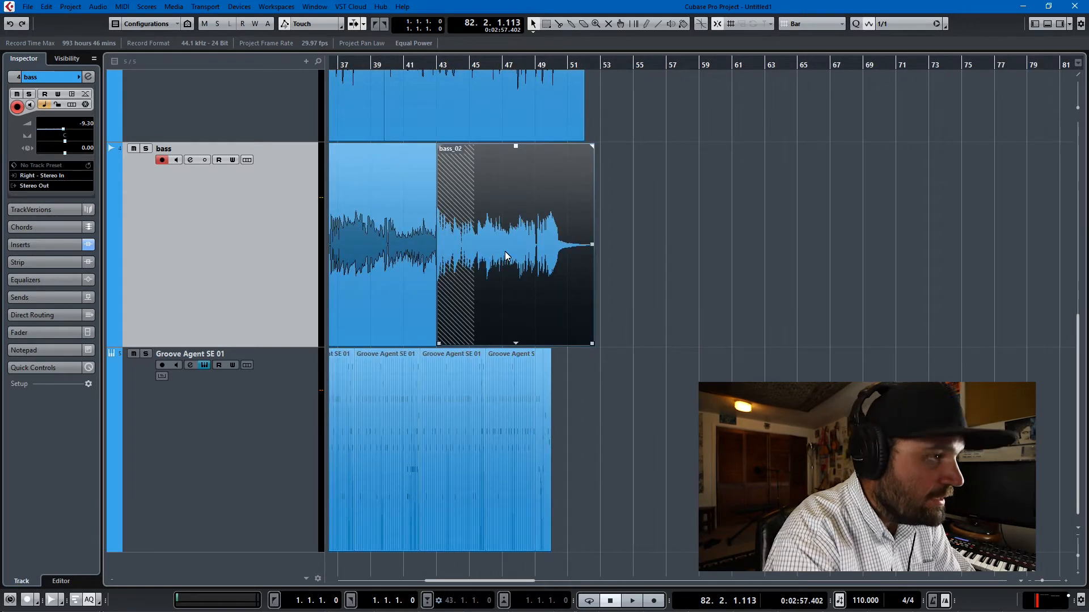
left_click(700, 62)
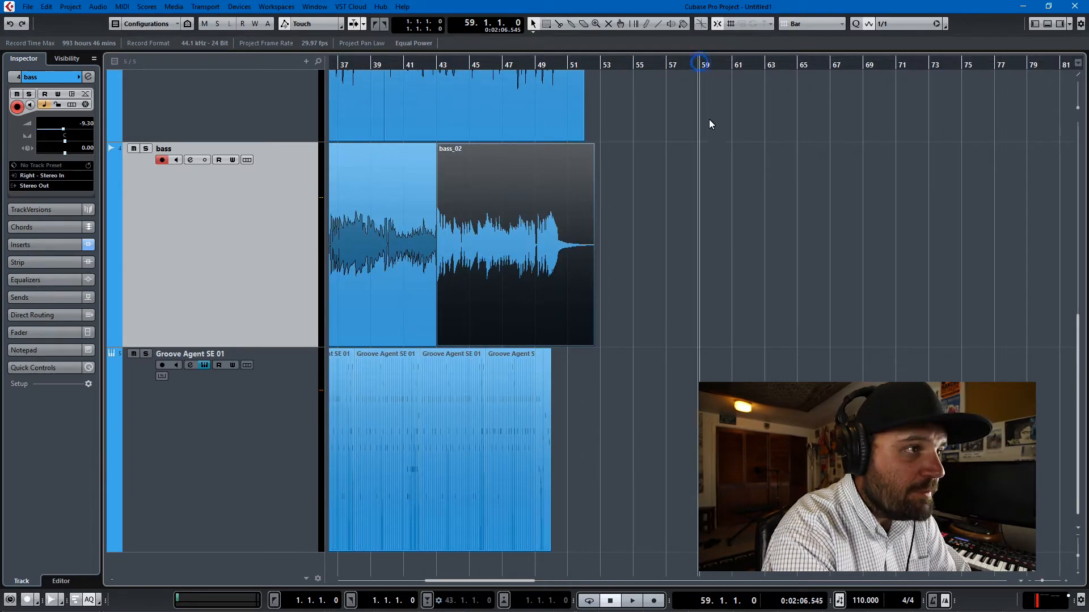
key("ctrl+v")
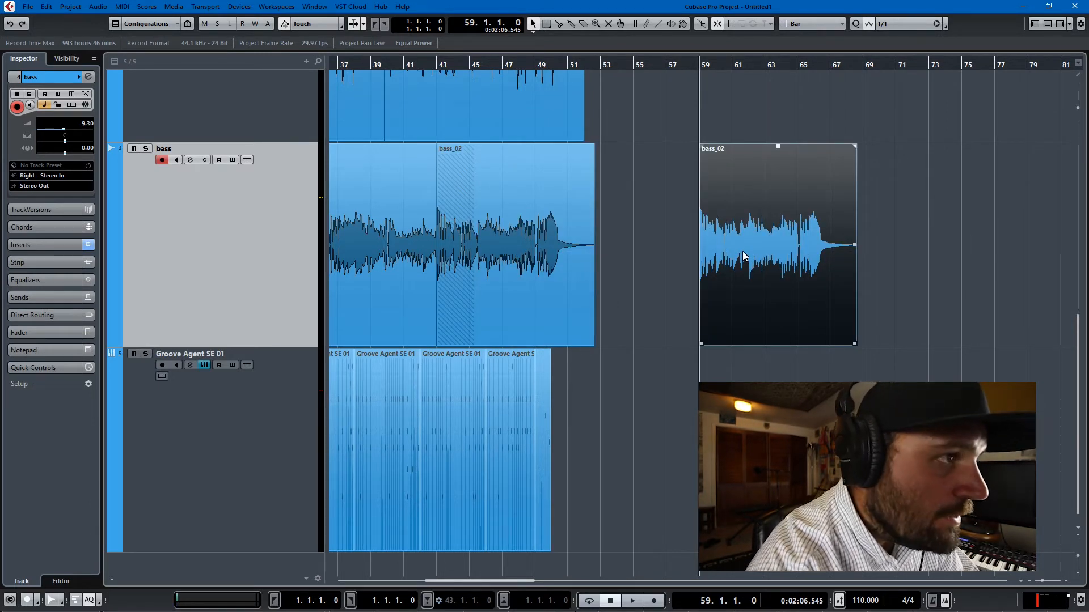
key("Delete")
Step: Pull a copy of bass_02 straight from the original to bar 59 without the clipboard, and delete that copy
left_click(509, 228)
left_click_drag(509, 228, 759, 215)
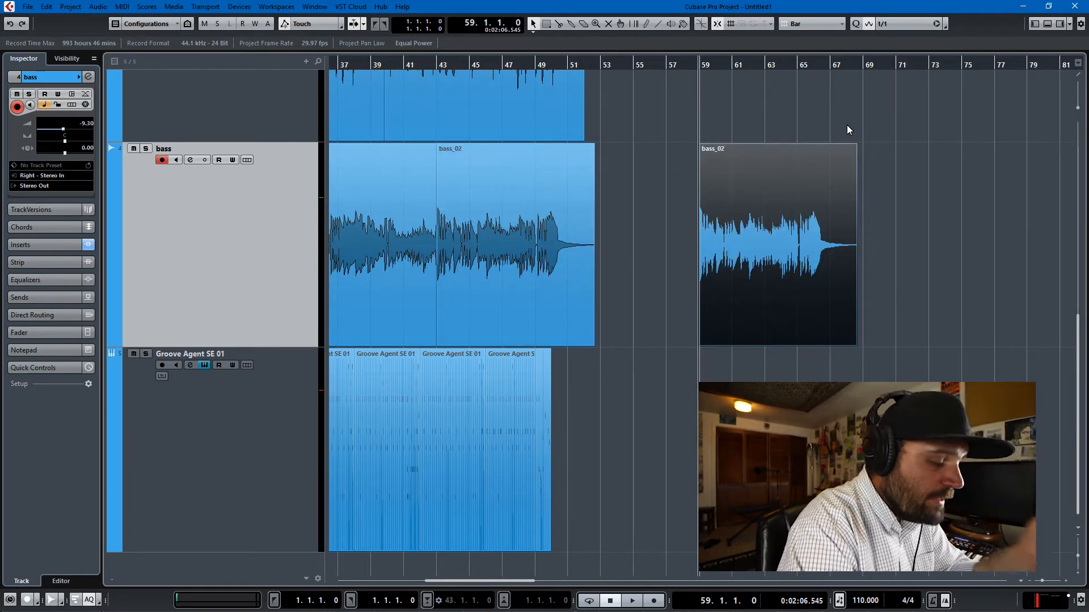
key("alt+Tab")
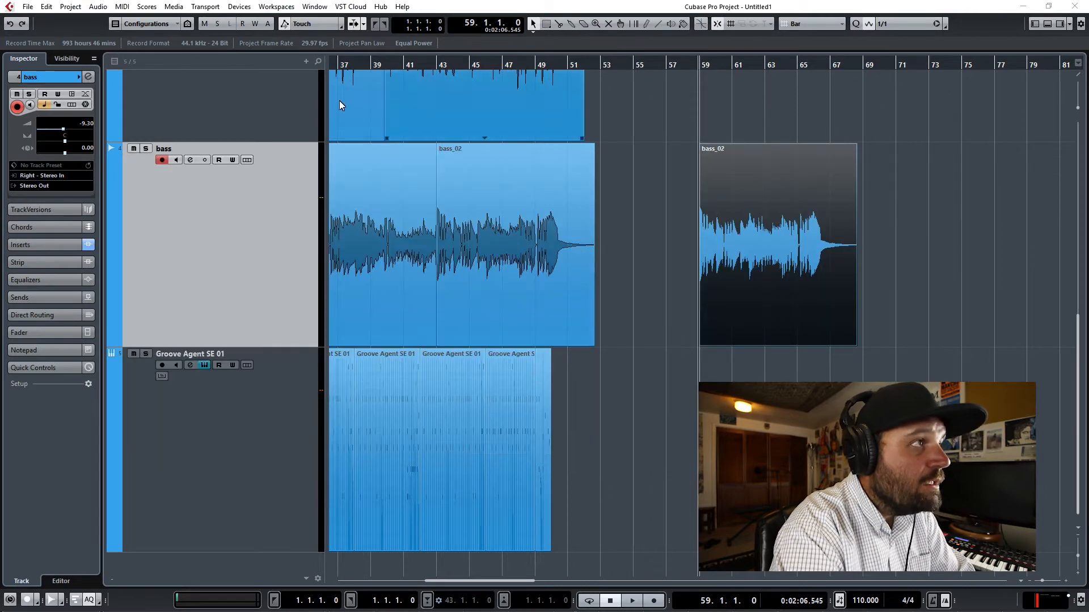
left_click(789, 256)
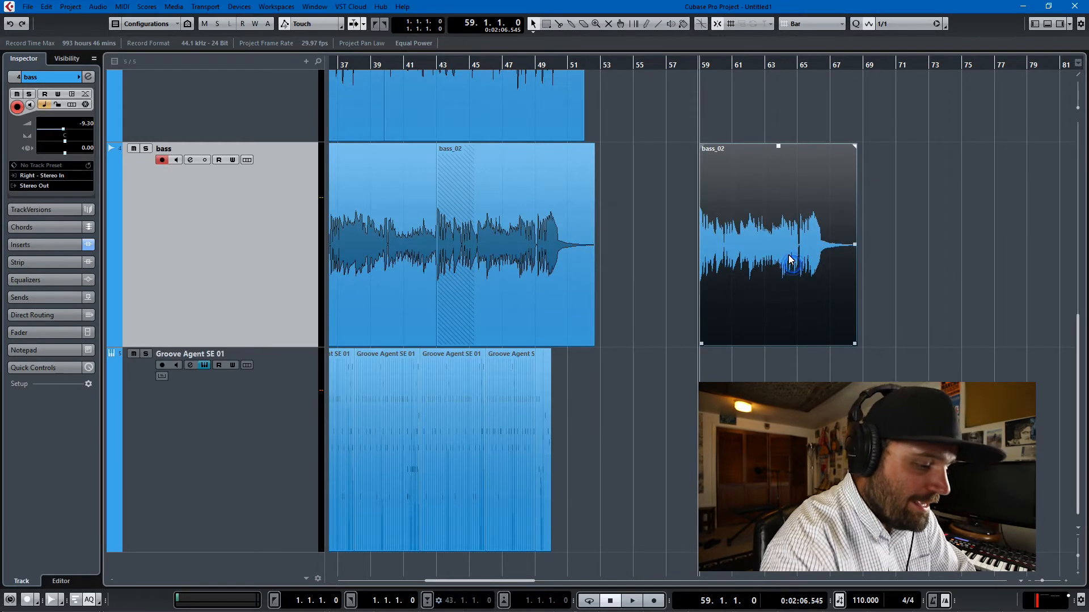
key("Delete")
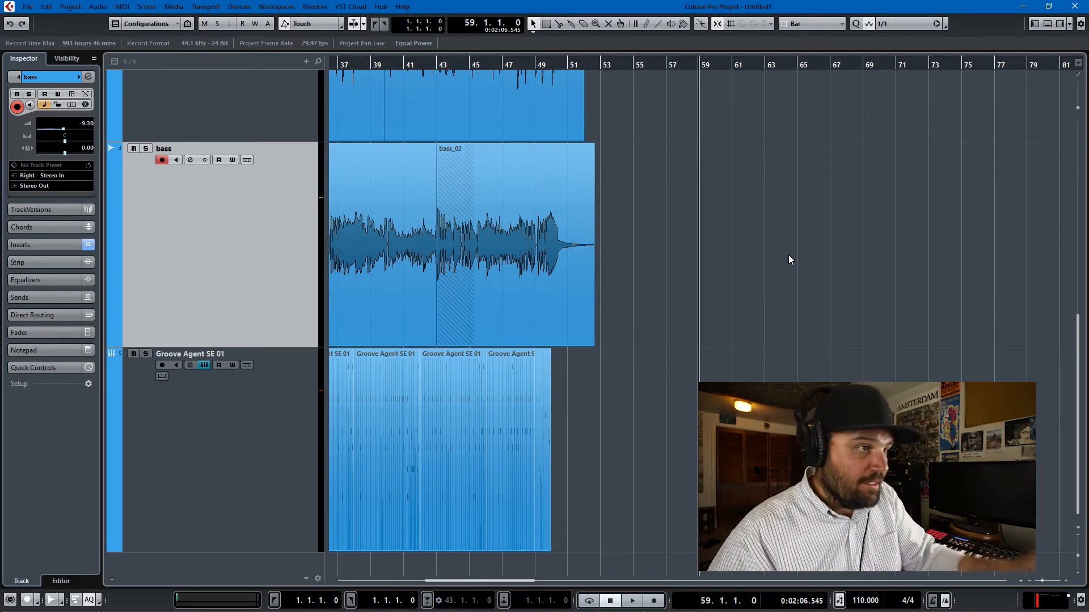
Step: Activate the Range Selection tool and select a range from bar 53 to 55 across the Grig RTM Heavy and bass tracks
scroll(510, 306, "up", 5)
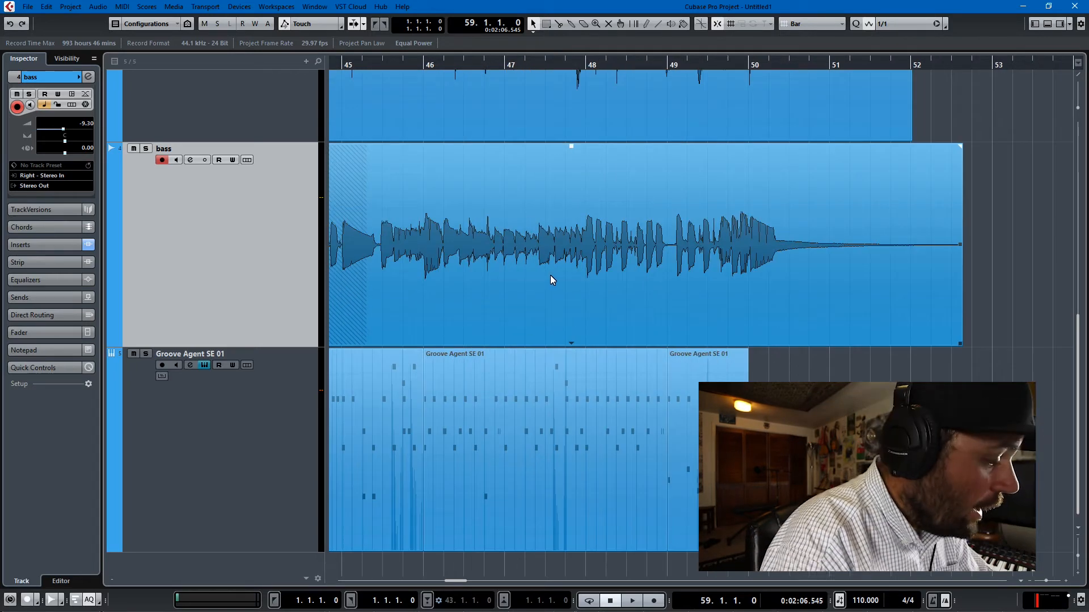
scroll(622, 250, "down", 5)
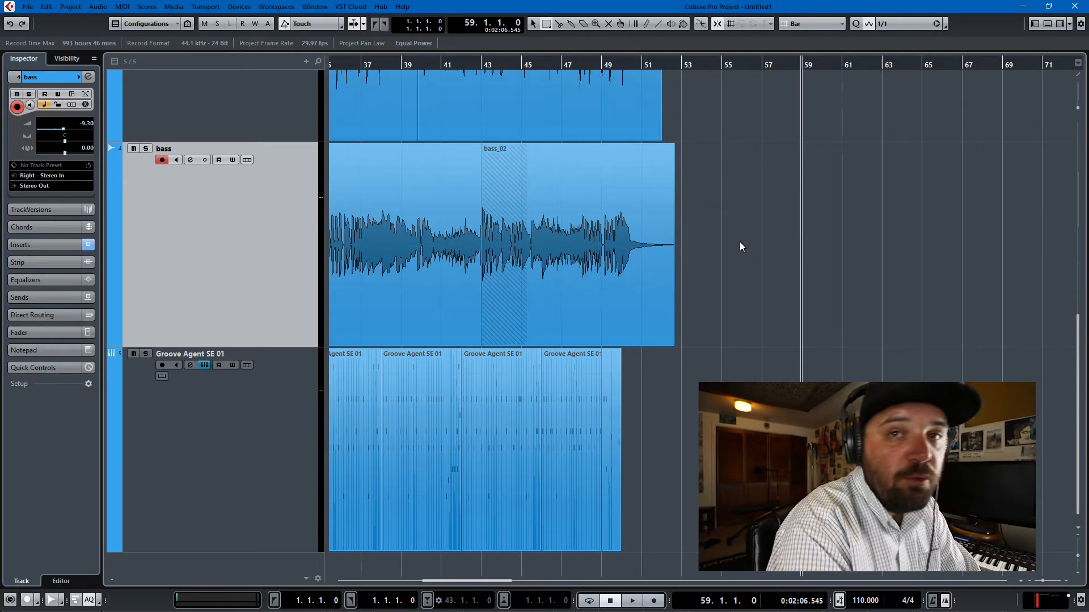
scroll(671, 285, "up", 5)
scroll(588, 321, "down", 1)
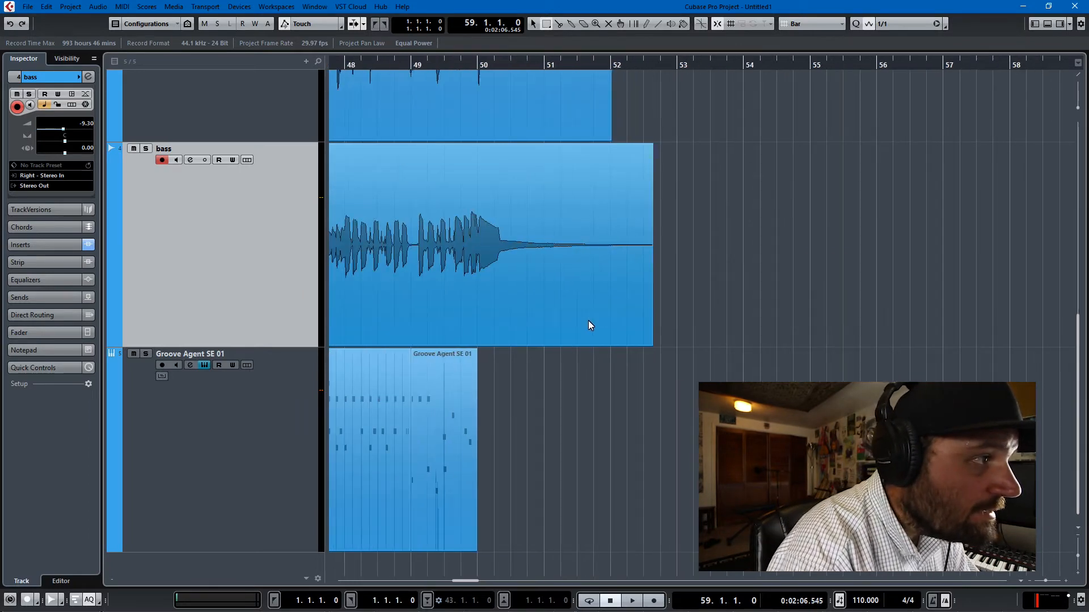
scroll(528, 300, "up", 4)
scroll(529, 300, "down", 3)
scroll(529, 301, "up", 2)
scroll(529, 300, "down", 3)
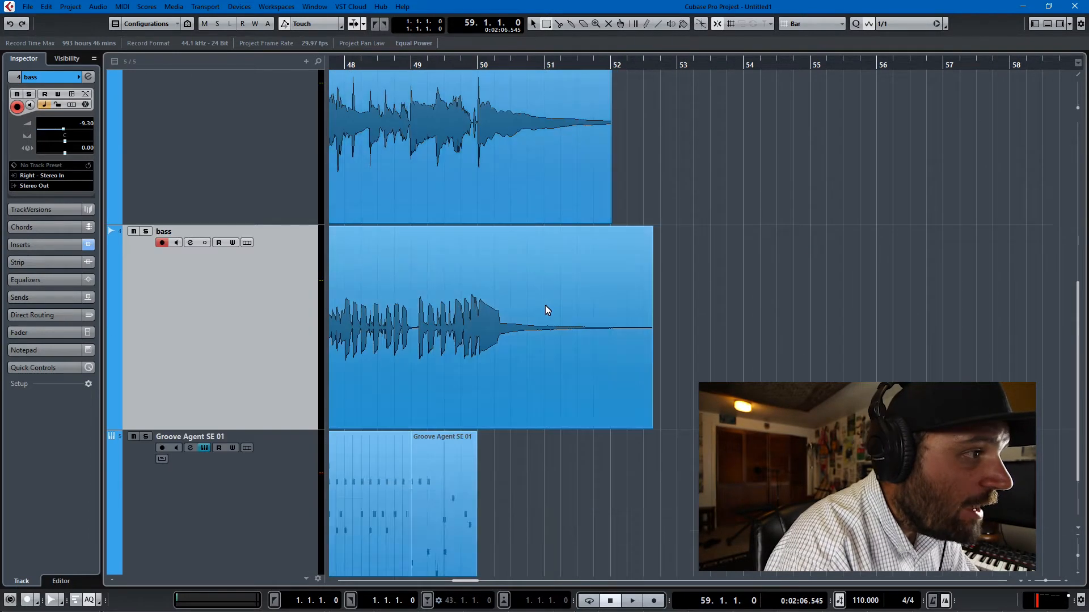
scroll(545, 305, "up", 2)
left_click_drag(698, 494, 618, 401)
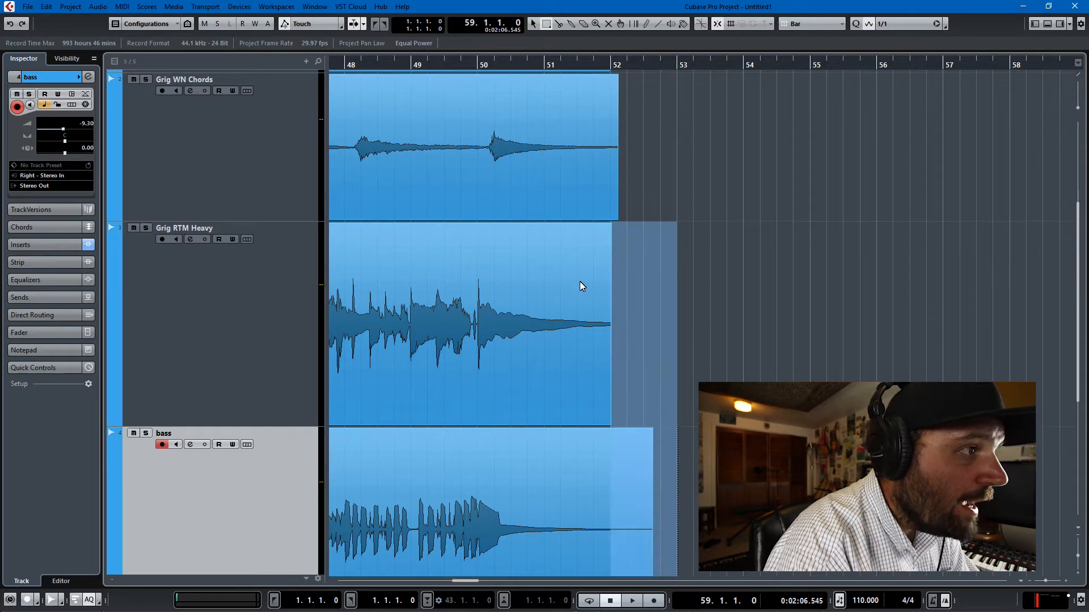
left_click_drag(582, 287, 805, 403)
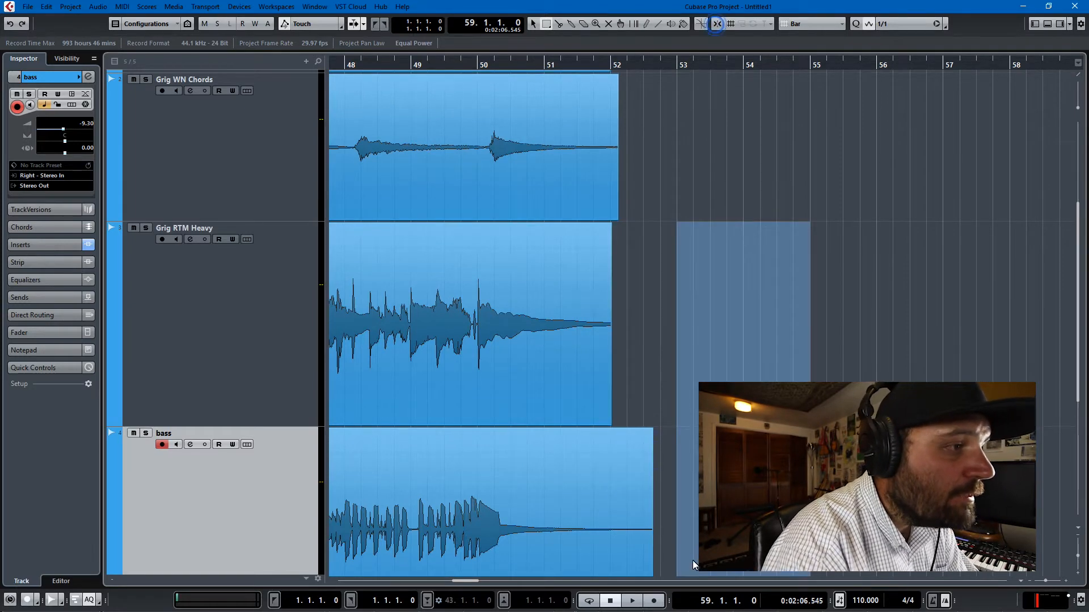
Step: Turn off snap, select from about bar 51.3 to 53.1 across all guitar and bass tracks, and fade out the events over that range
scroll(691, 562, "down", 3)
left_click_drag(697, 270, 745, 250)
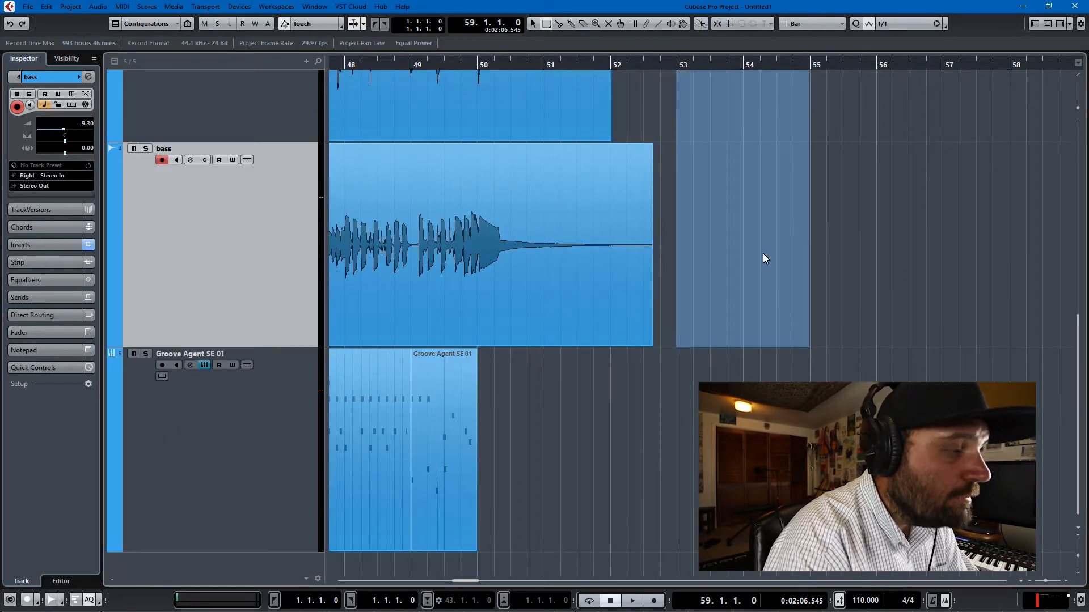
left_click(778, 259)
left_click_drag(684, 269, 569, 23)
key("a")
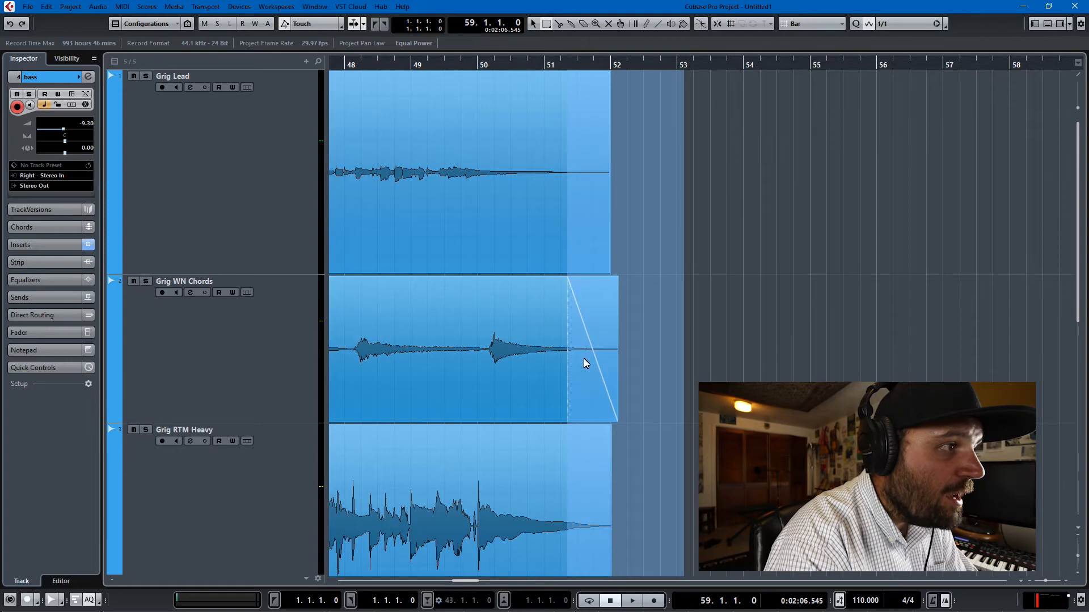
Step: Check the fade-outs at the ends of the guitar and bass tracks and play them back from about bar 50.3
scroll(560, 518, "down", 6)
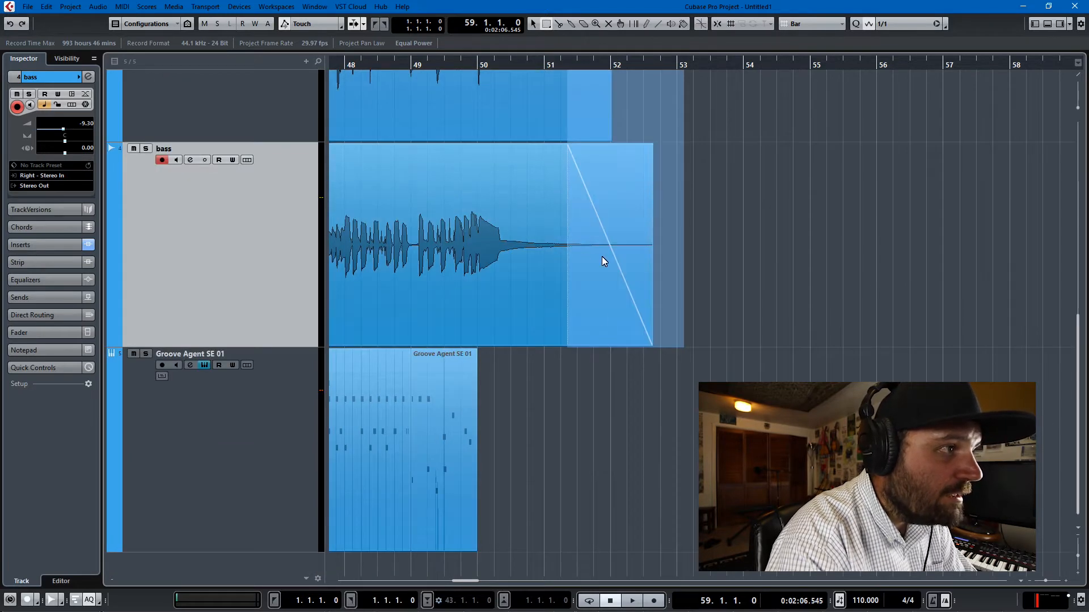
scroll(584, 148, "up", 6)
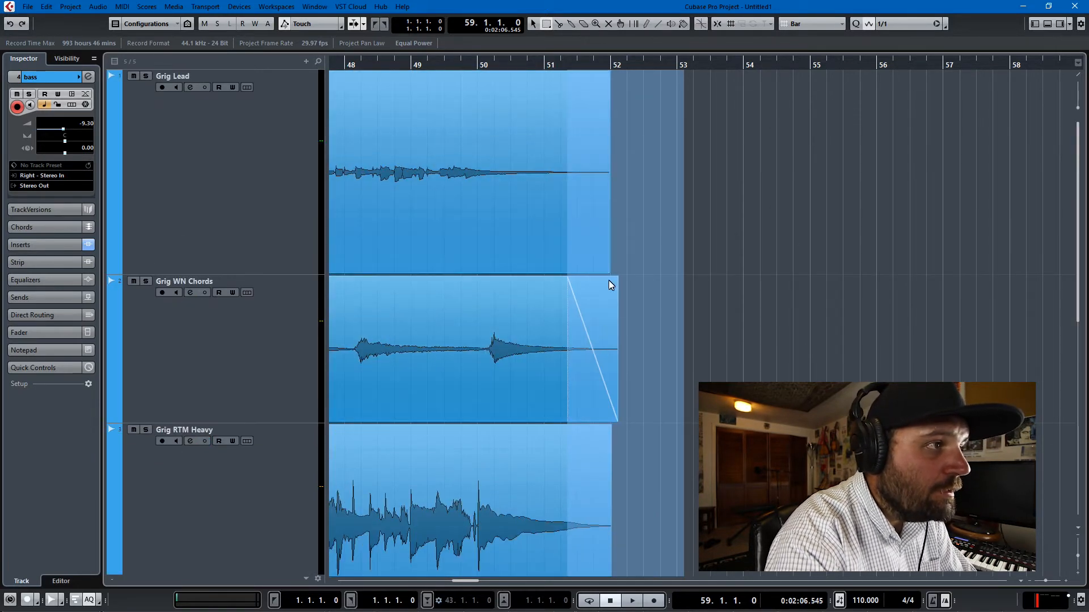
scroll(566, 388, "down", 6)
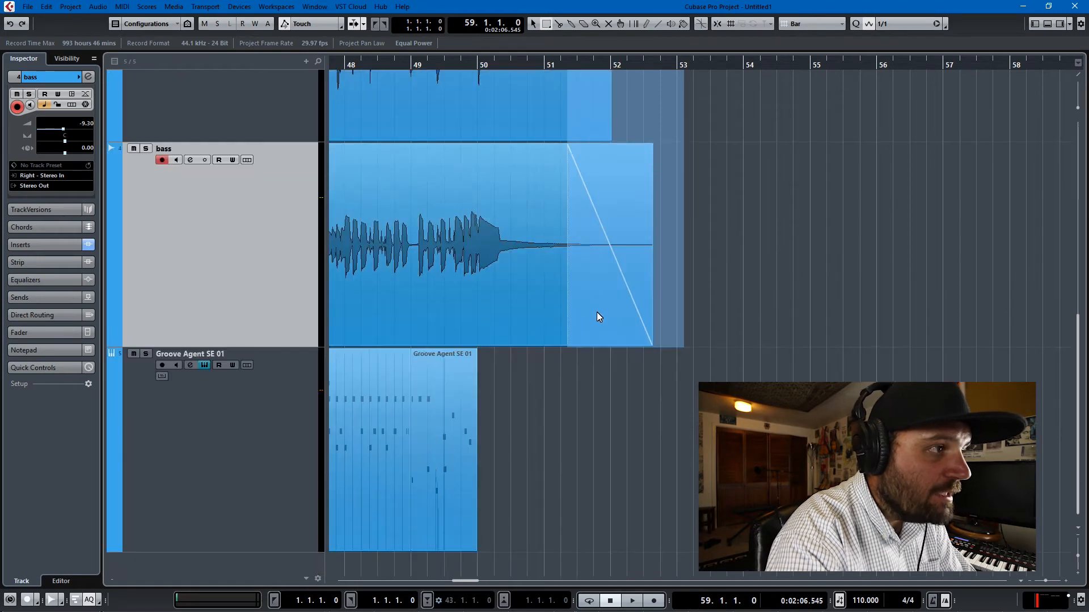
scroll(594, 319, "up", 3)
left_click(511, 69)
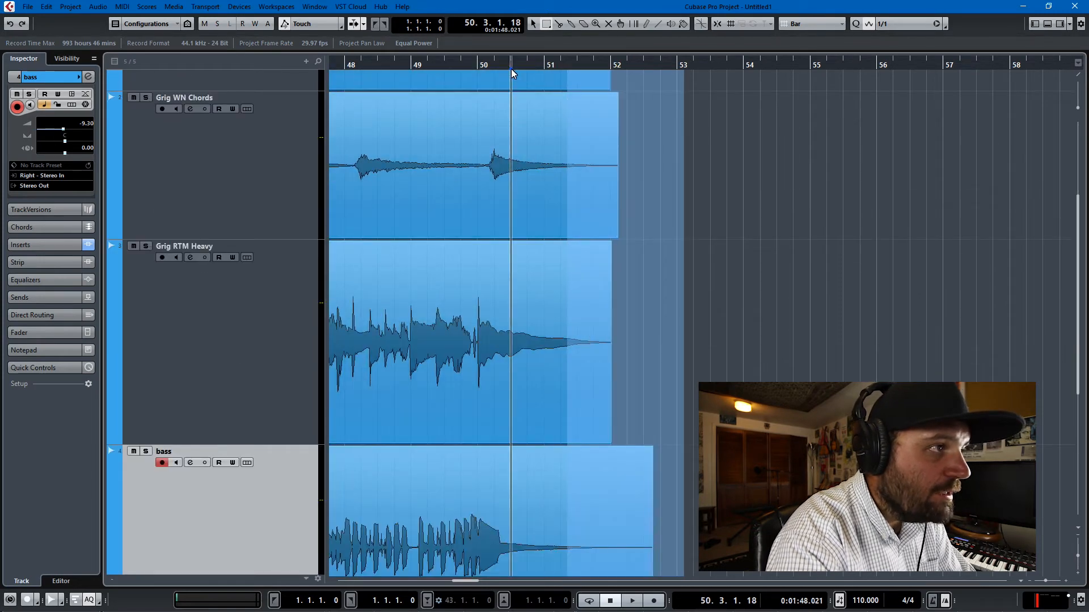
key("space")
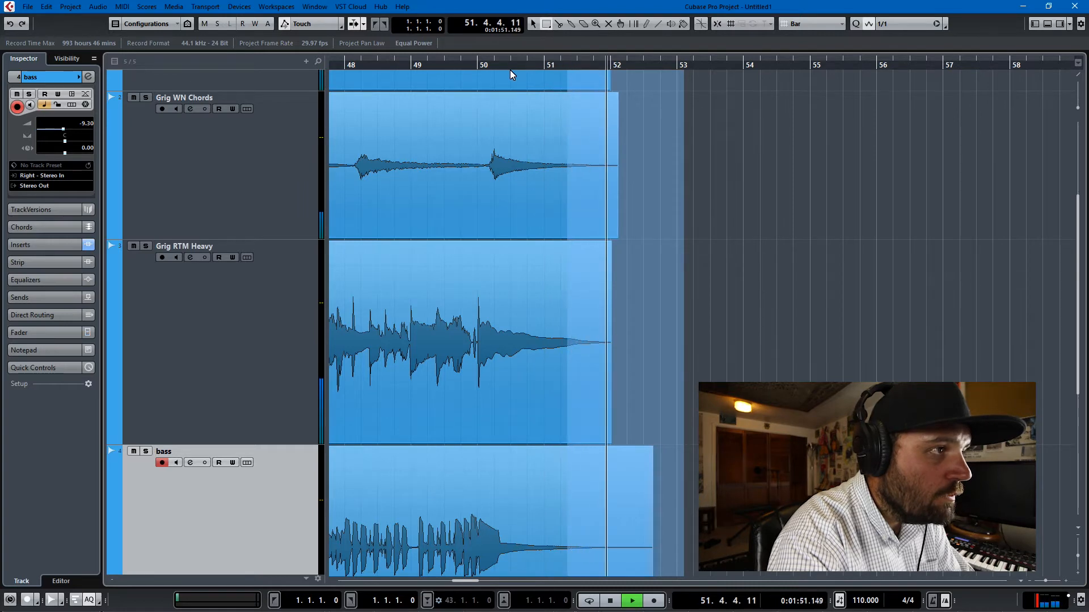
key("space")
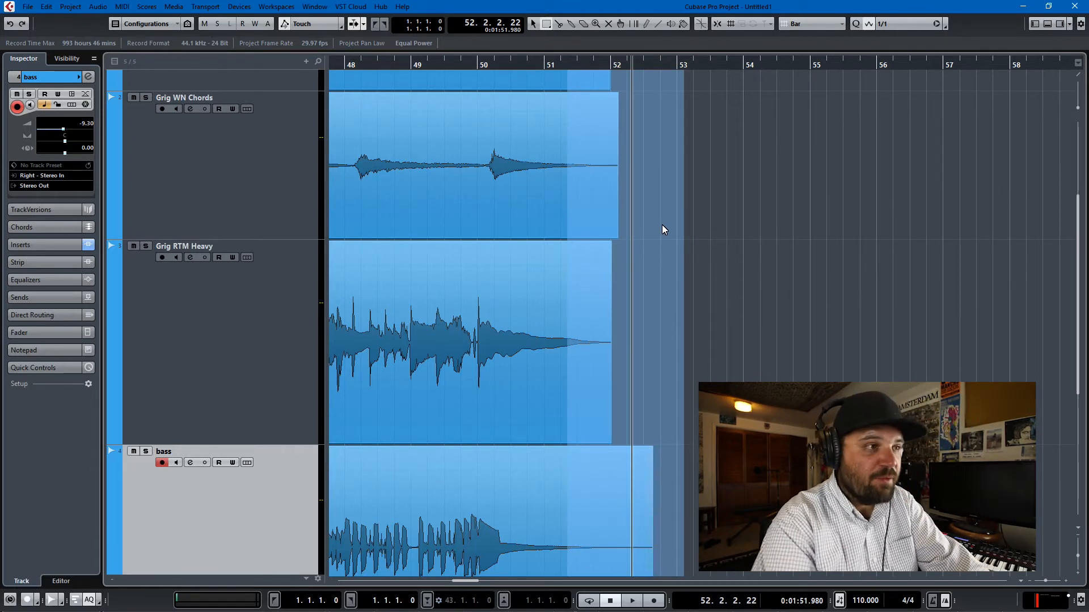
Step: Select the silent range before the first notes of Grig RTM Heavy, from about bar 2.7 to 3.8
scroll(505, 421, "left", 10)
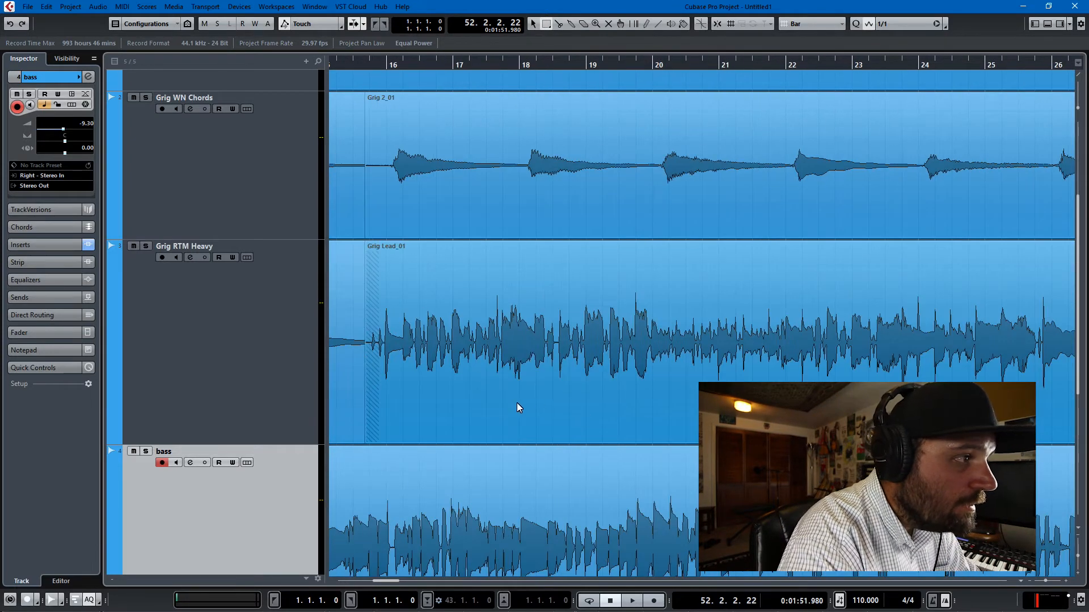
scroll(539, 405, "left", 5)
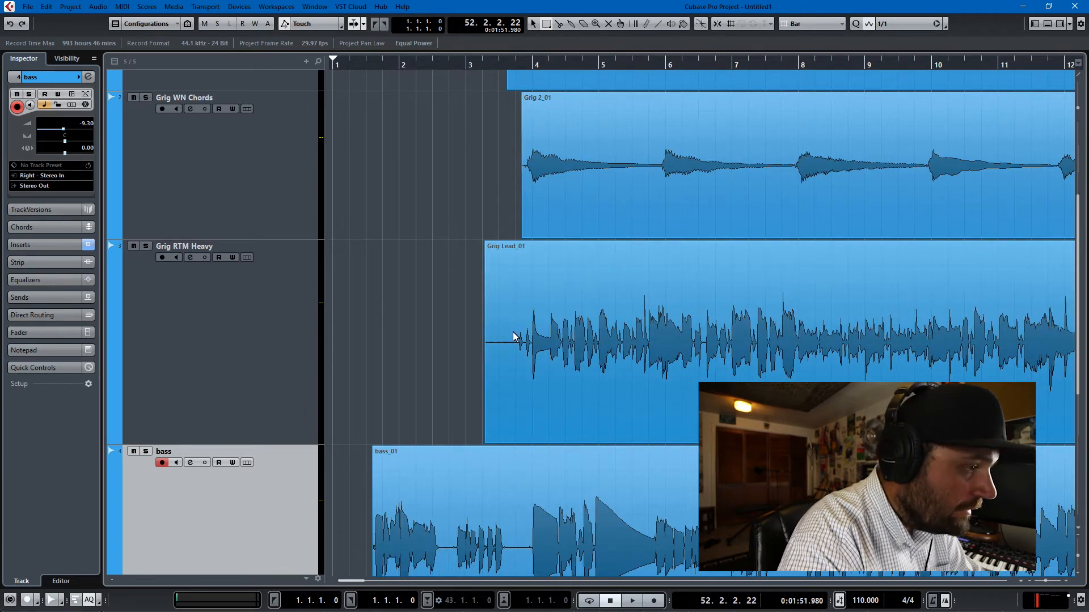
mouse_move(447, 336)
left_mouse_down()
mouse_move(509, 339)
mouse_move(508, 356)
left_mouse_up()
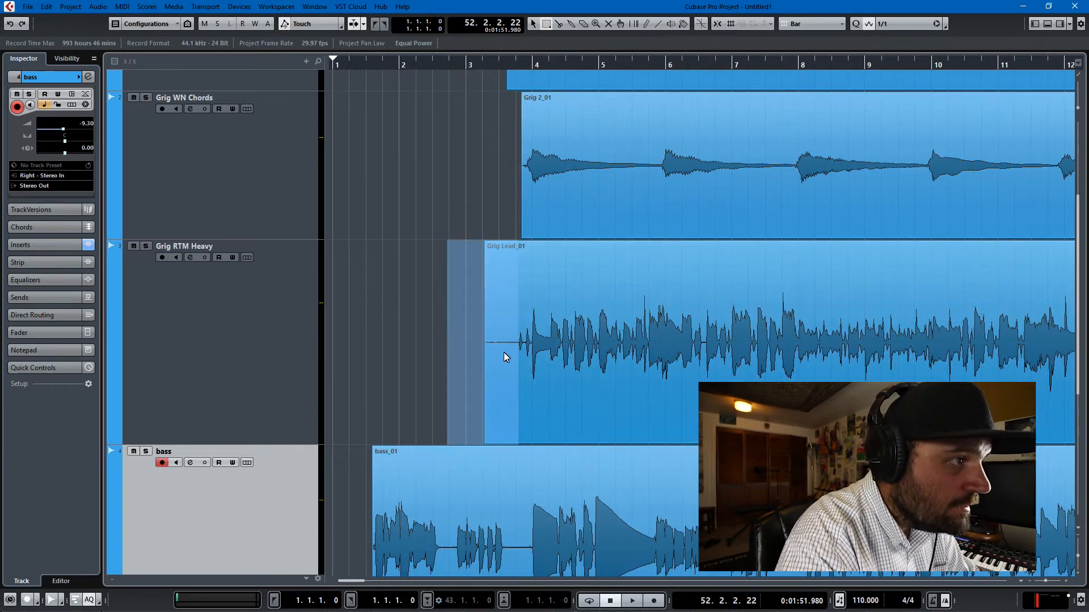
scroll(507, 352, "up", 5)
key("a")
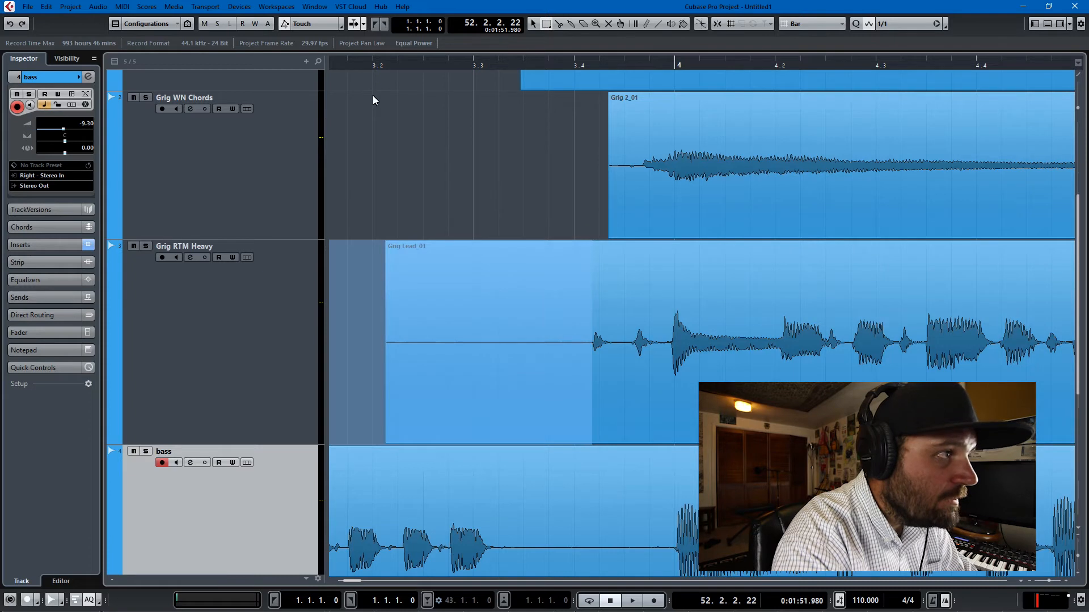
Step: Solo the Grig RTM Heavy track and play its opening from just before beat 3.2 into bar 4
left_click(146, 246)
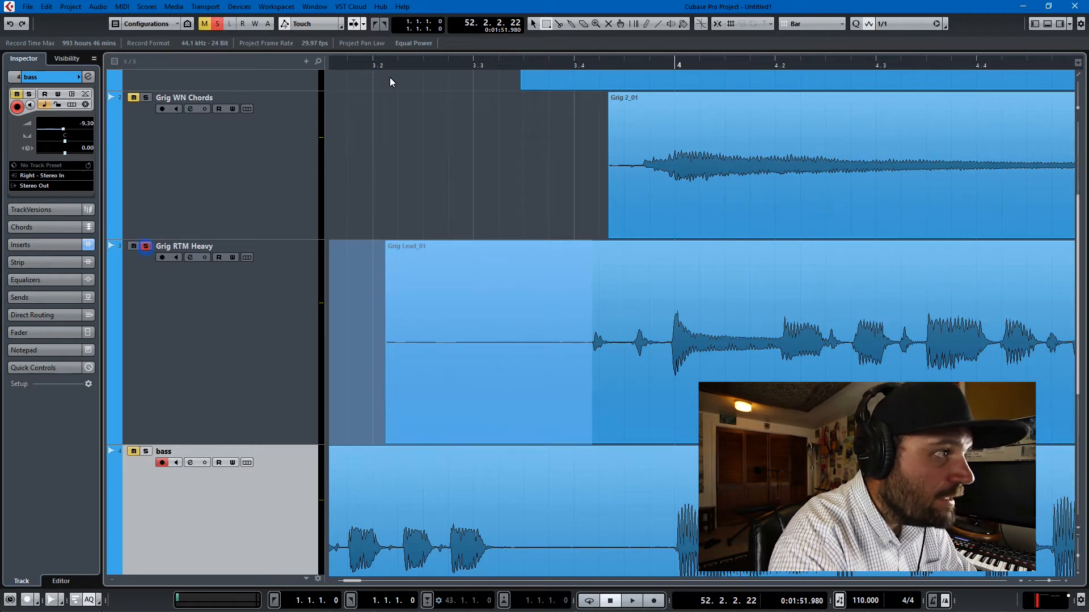
left_click(363, 68)
key("space")
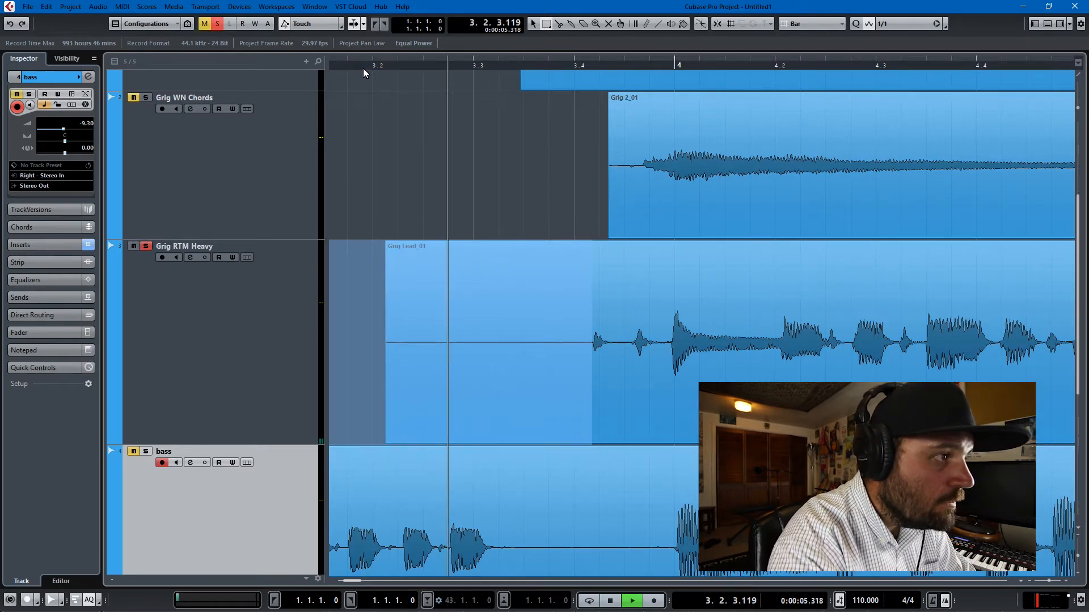
key("space")
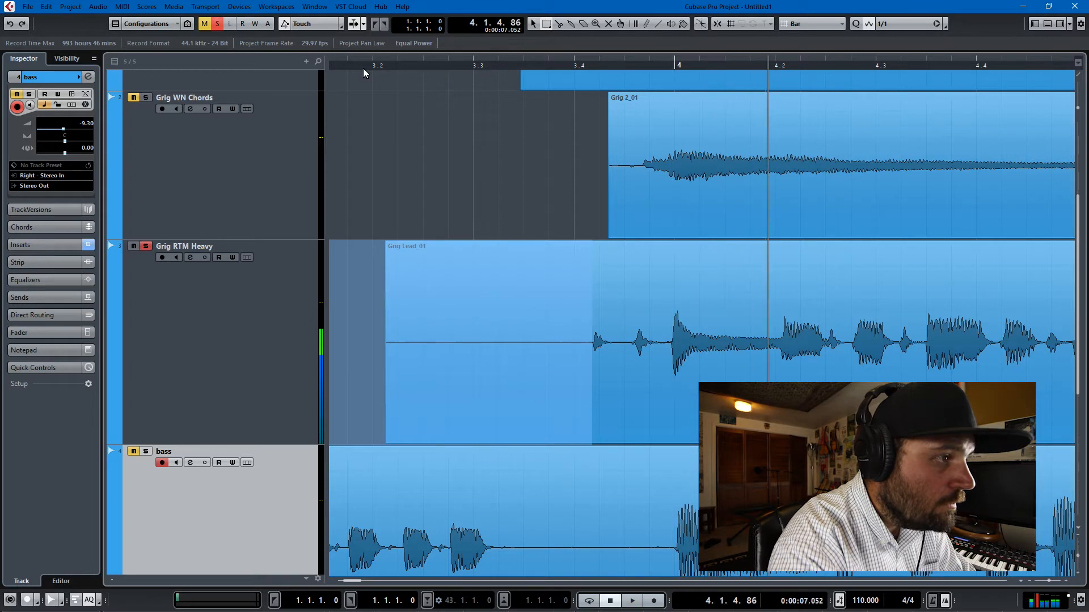
Step: Clear the range selection and replay the quiet opening of Grig RTM Heavy from position 3.1.4
left_click(459, 346)
left_click(427, 192)
left_click(348, 66)
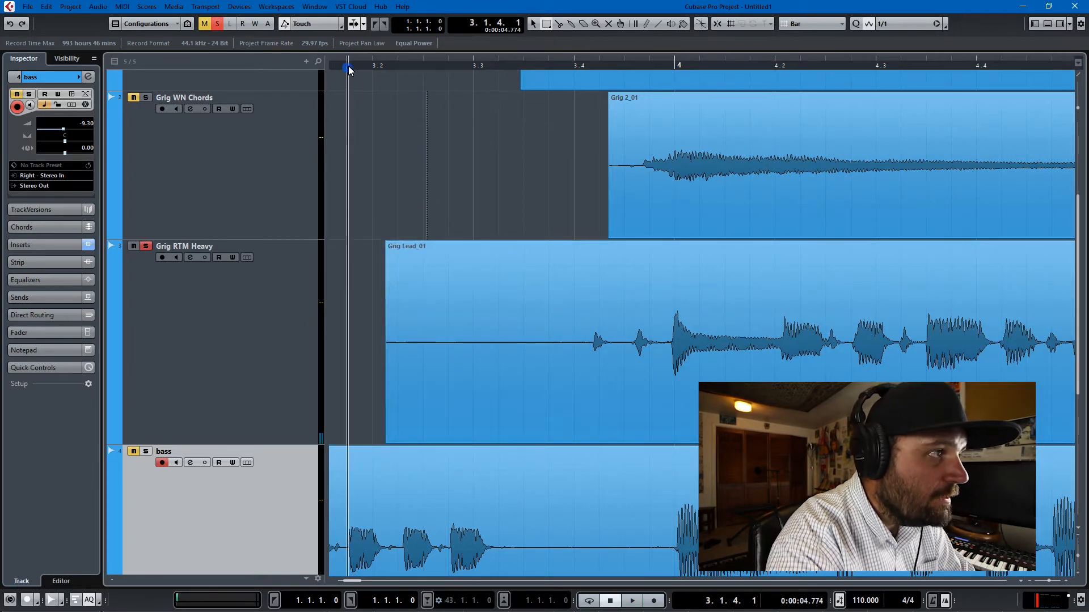
key("space")
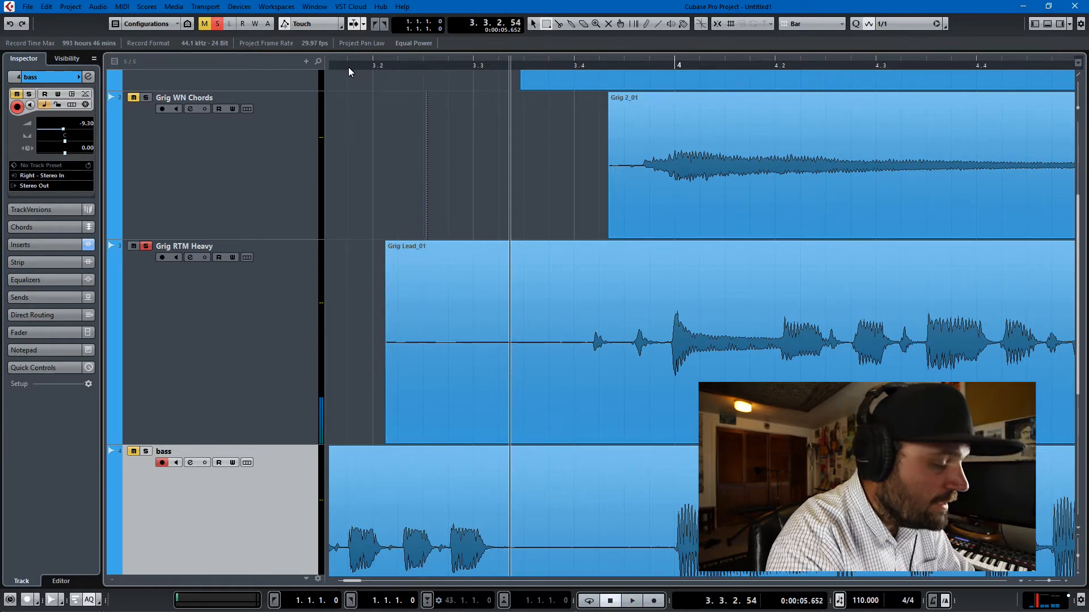
Step: Toggle snap on and off several times and leave it on
key("alt+Tab")
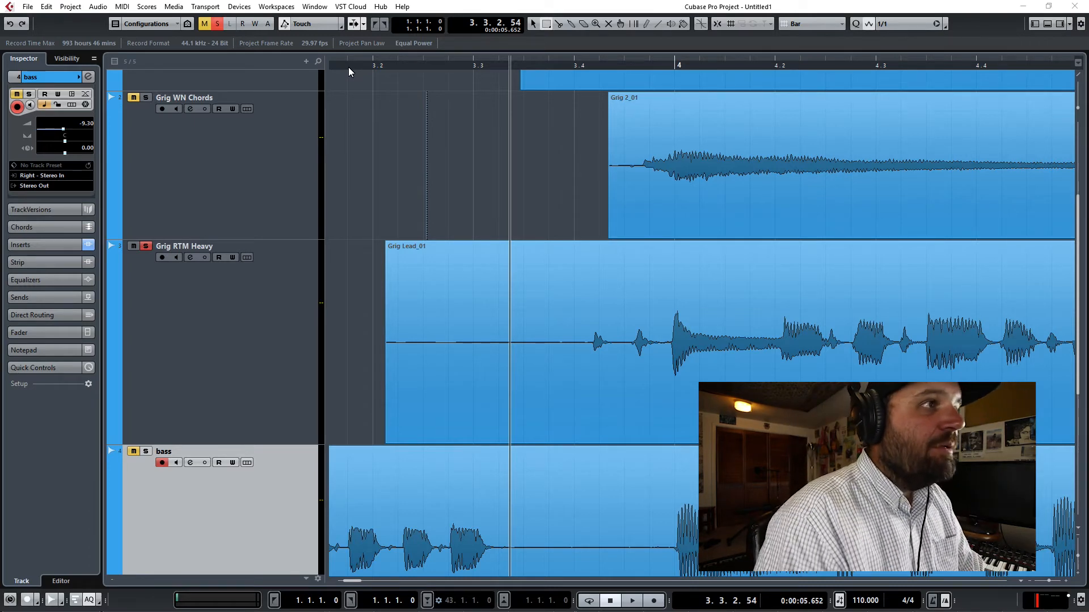
scroll(593, 236, "up", 3)
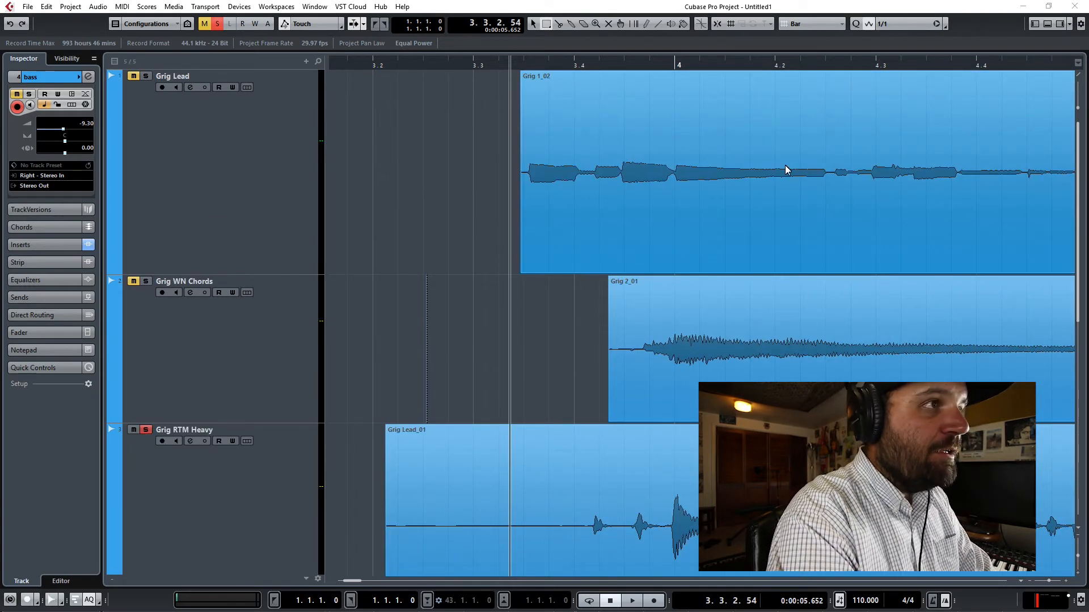
left_click(717, 27)
key("j")
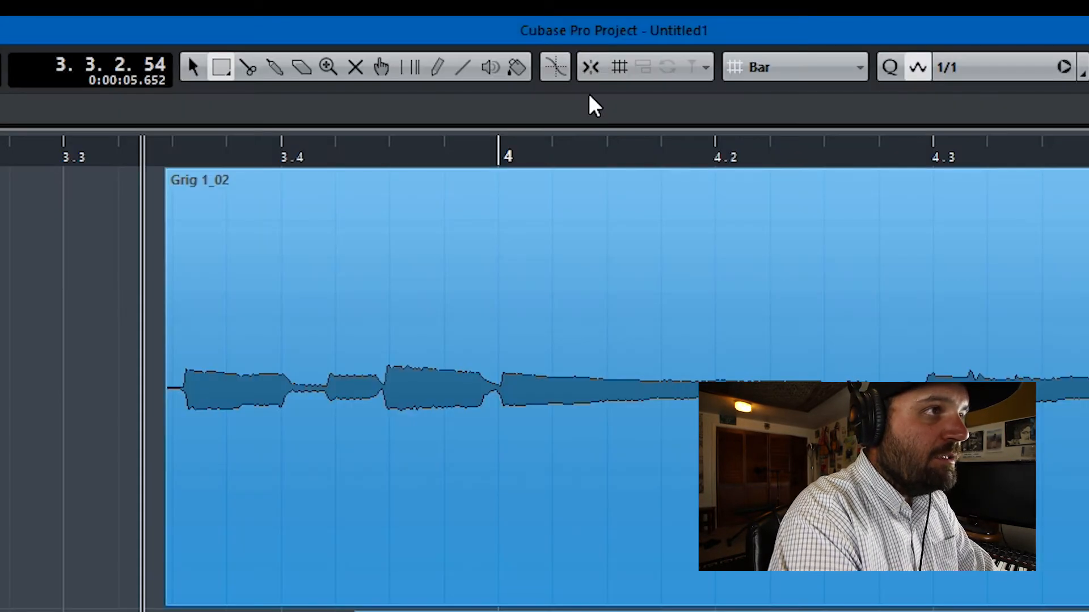
key("j")
key("j")
key("j")
key("j")
key("j")
key("j")
key("j")
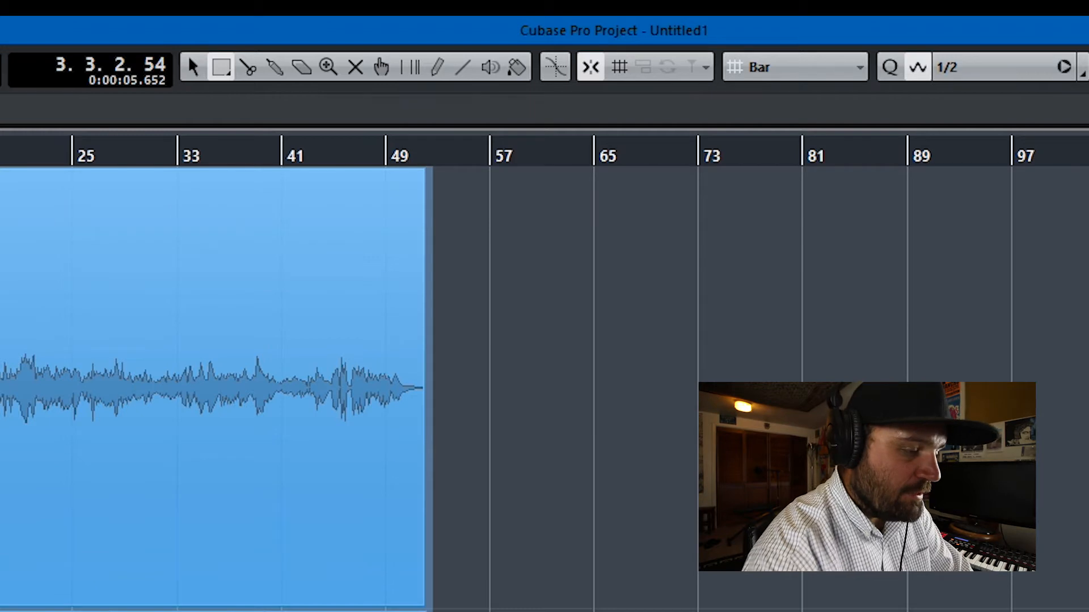
Step: Select a range over all the track events, move them to start near bar 28 with snap on, and undo the move
left_click_drag(146, 470, 474, 499)
left_click_drag(631, 232, 618, 229)
key("ctrl+z")
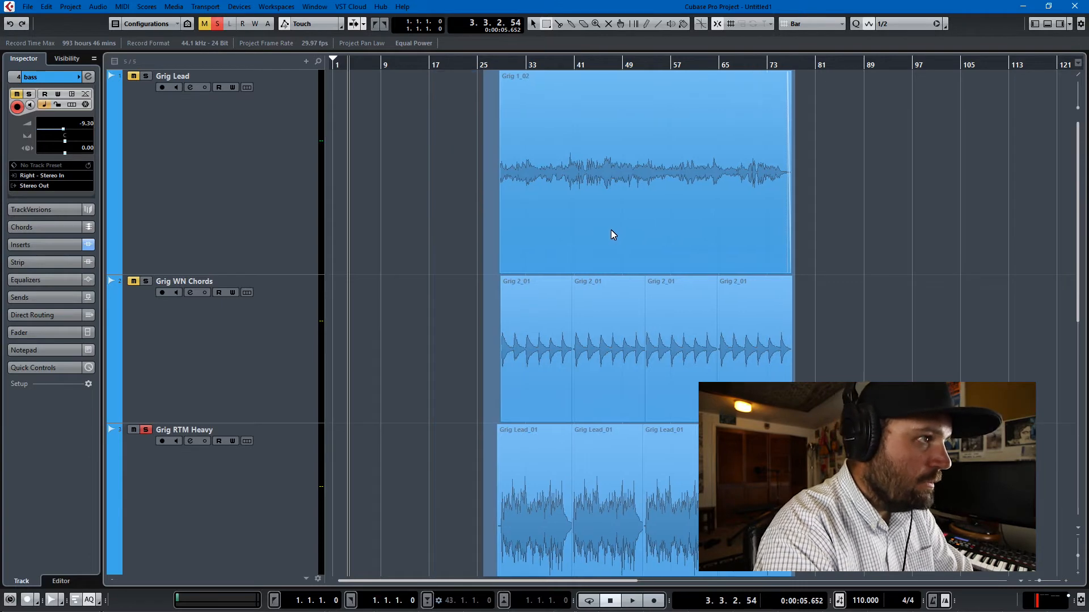
key("ctrl+z")
Step: With the Object Selection tool, move all selected events to about bar 35 and on to about bar 52, and undo both moves
left_click(697, 562)
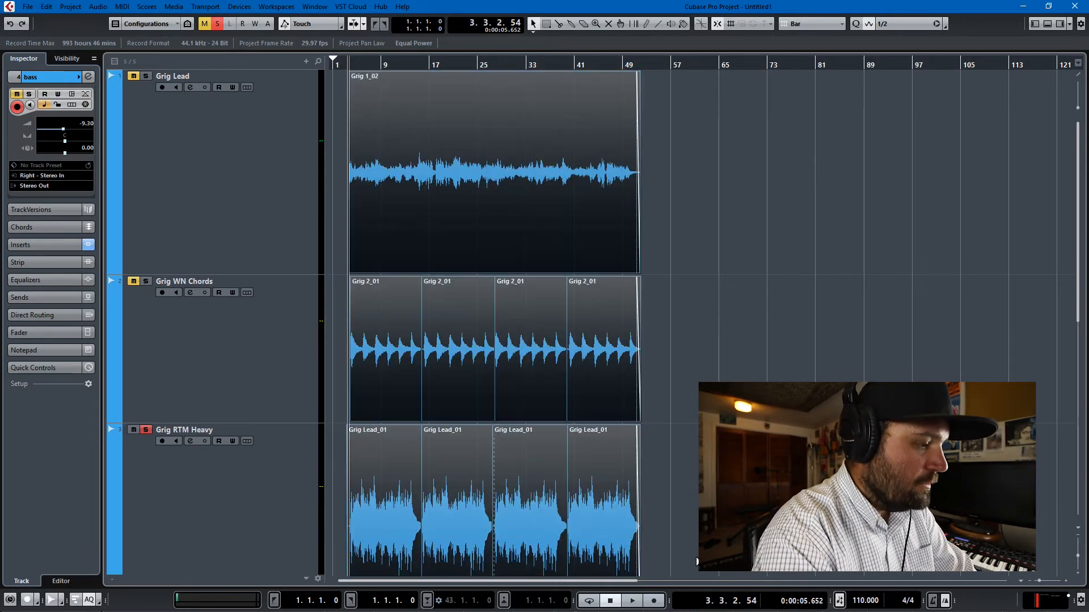
left_click_drag(458, 163, 647, 172)
scroll(447, 206, "up", 8)
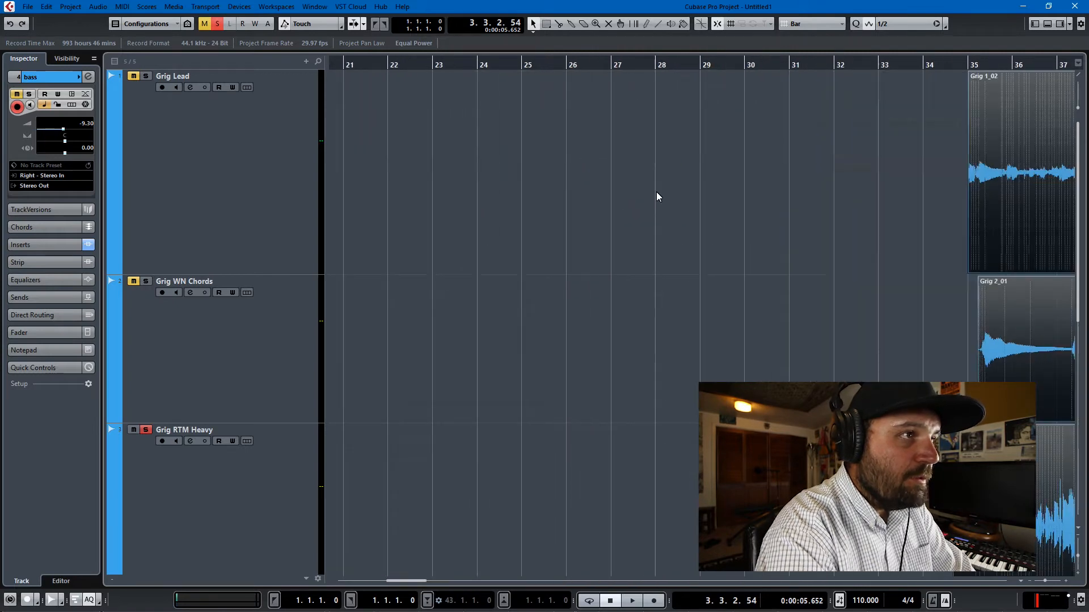
scroll(649, 215, "down", 10)
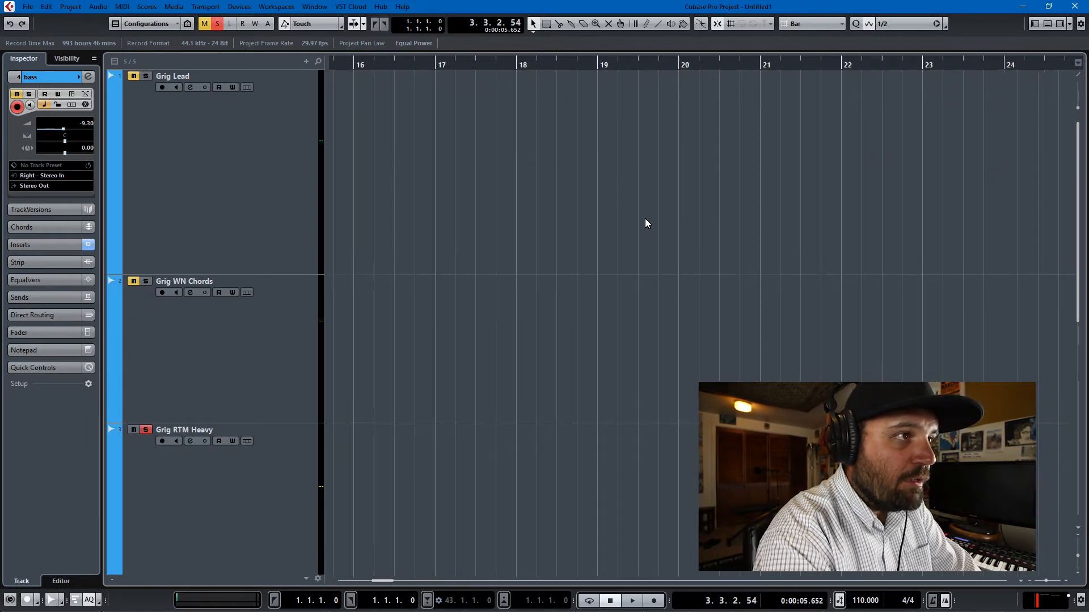
scroll(624, 229, "down", 5)
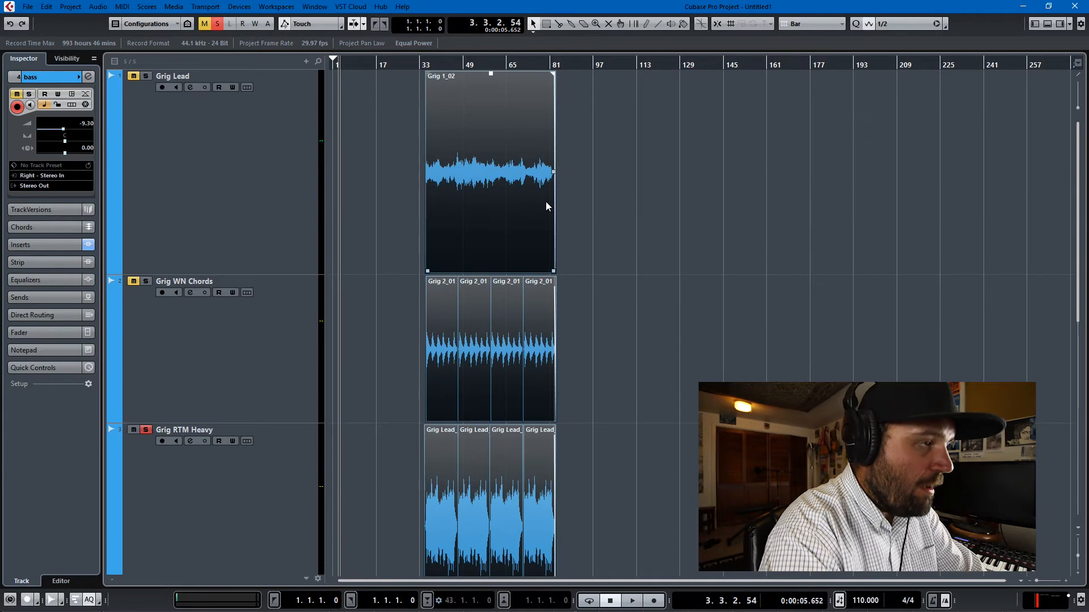
left_click_drag(513, 188, 557, 238)
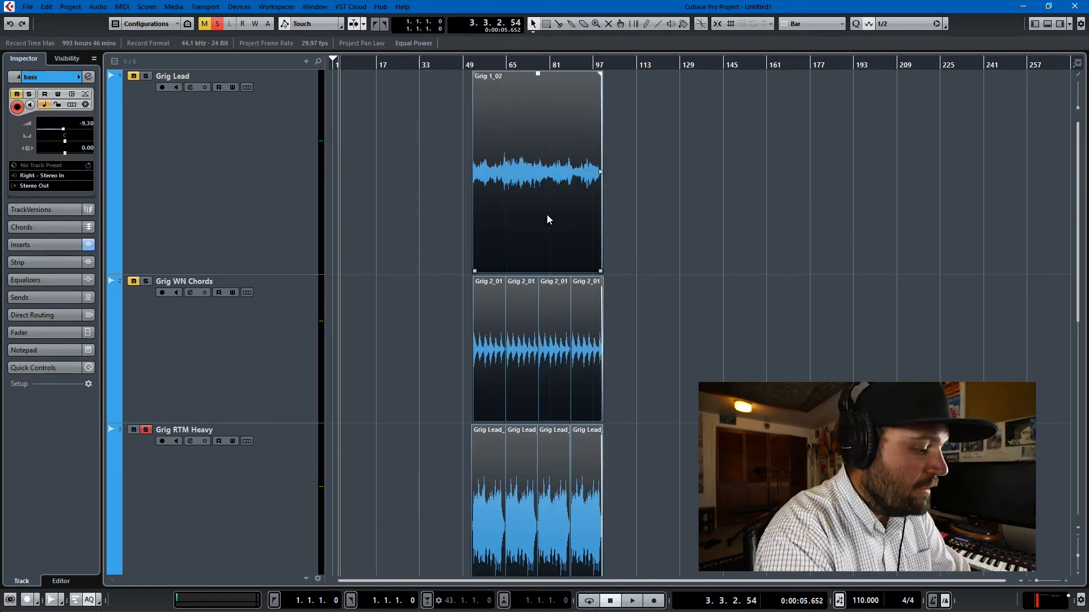
key("ctrl+z")
key("ctrl+z")
Step: Examine the opening bars of the guitar, bass and drum tracks up close and view the full length of the project
scroll(445, 235, "up", 5)
scroll(446, 235, "up", 1)
scroll(452, 237, "left", 5)
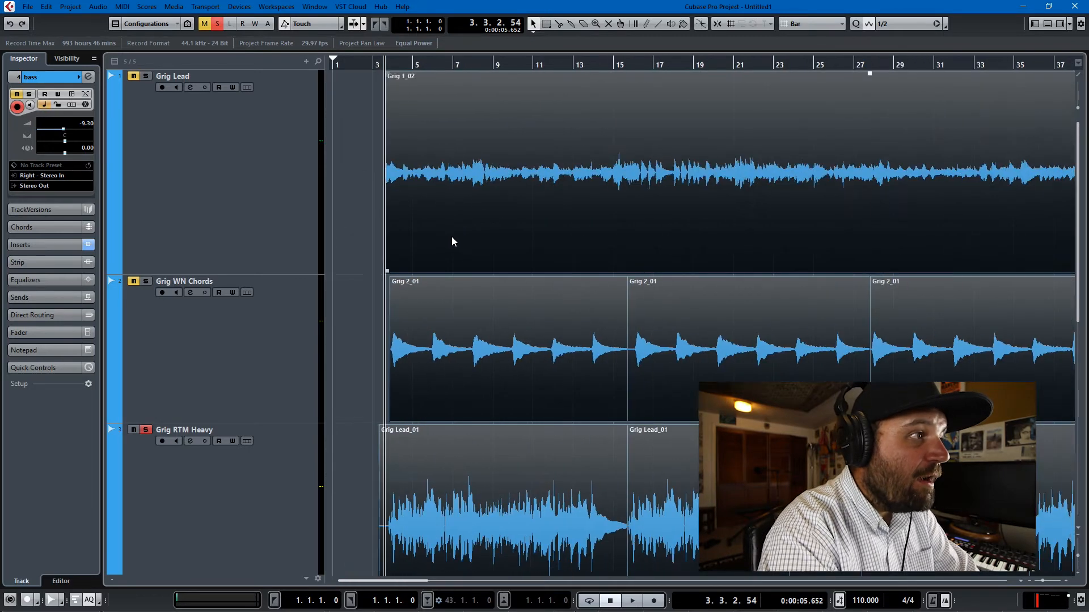
scroll(452, 237, "down", 2)
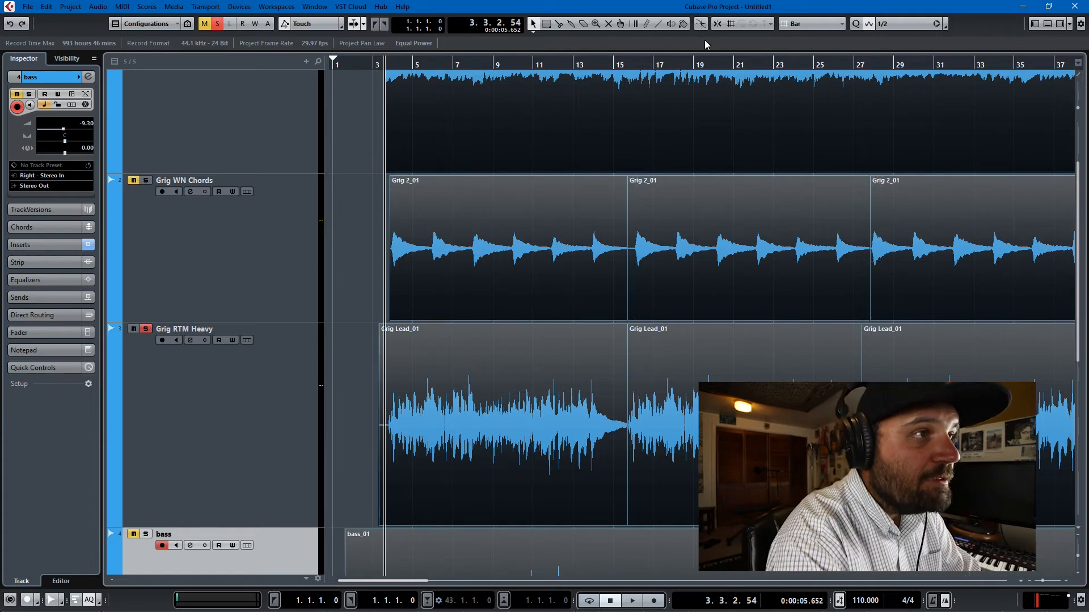
left_click(714, 26)
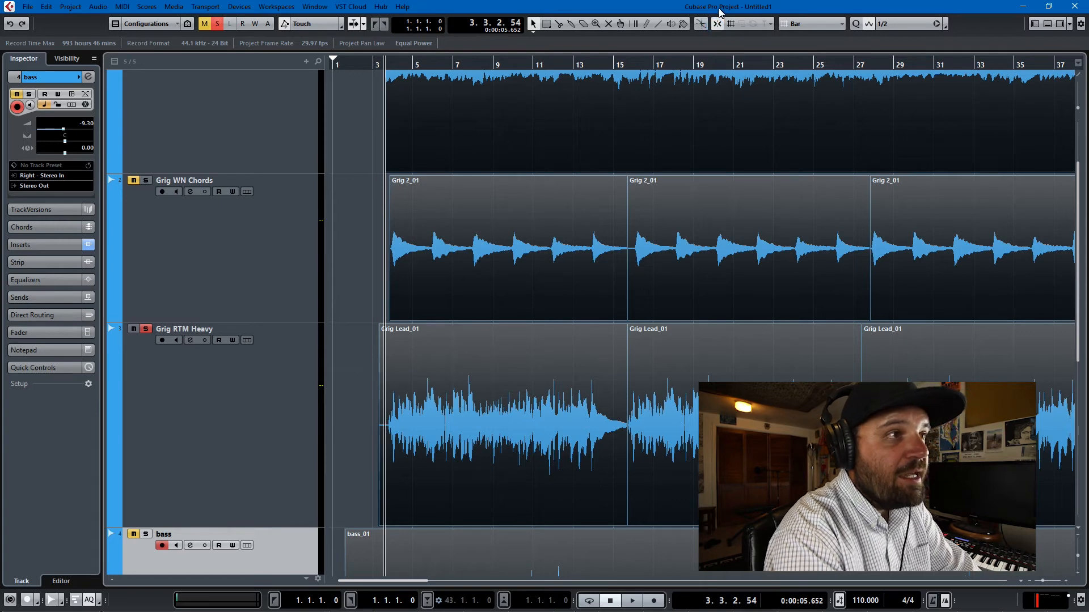
key("h")
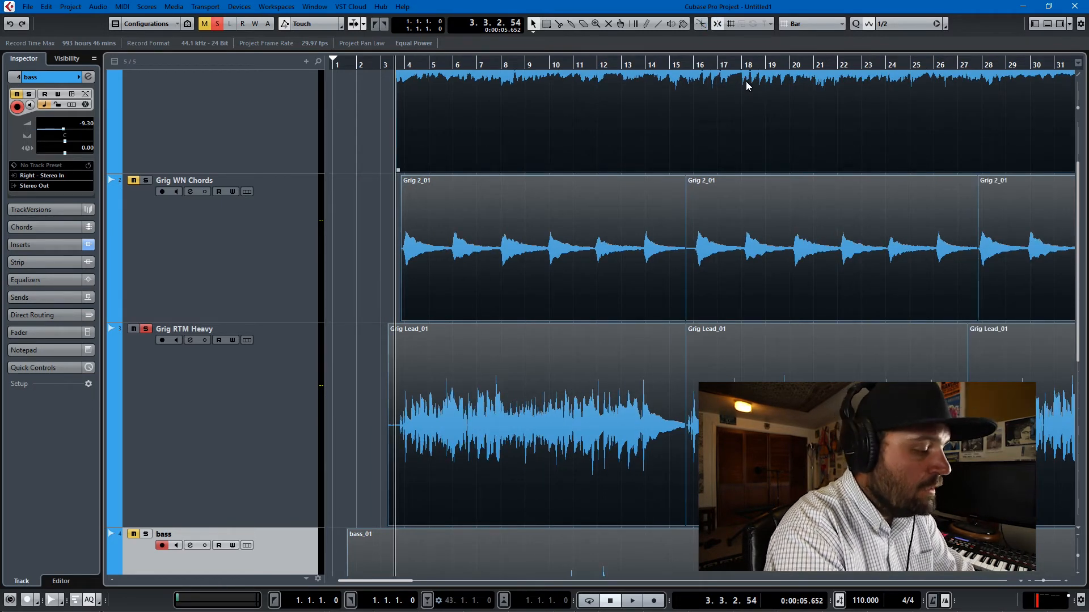
key("alt+Tab")
key("Escape")
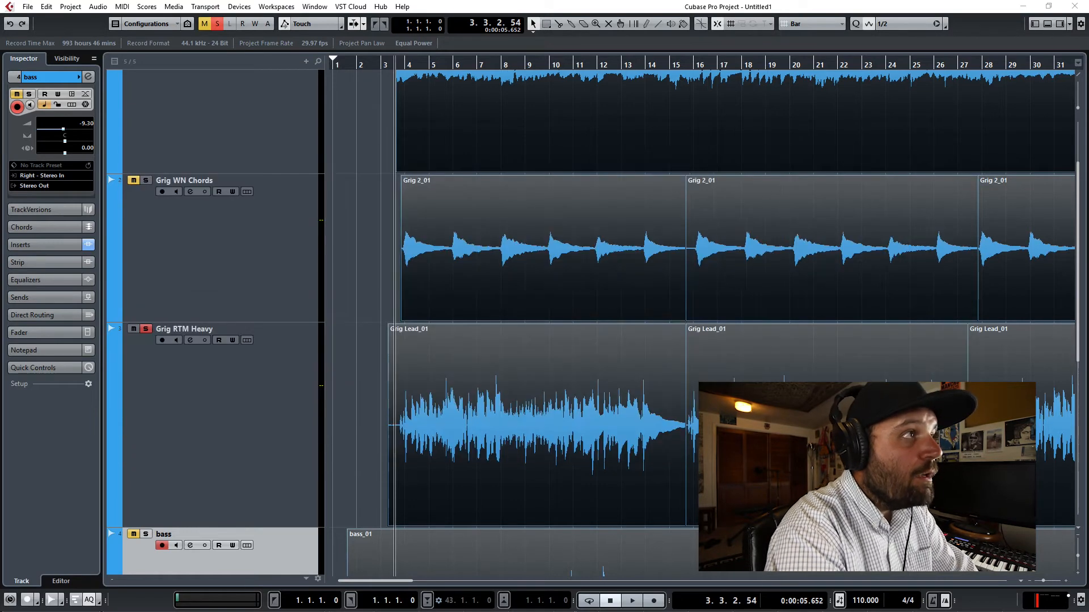
scroll(541, 149, "down", 5)
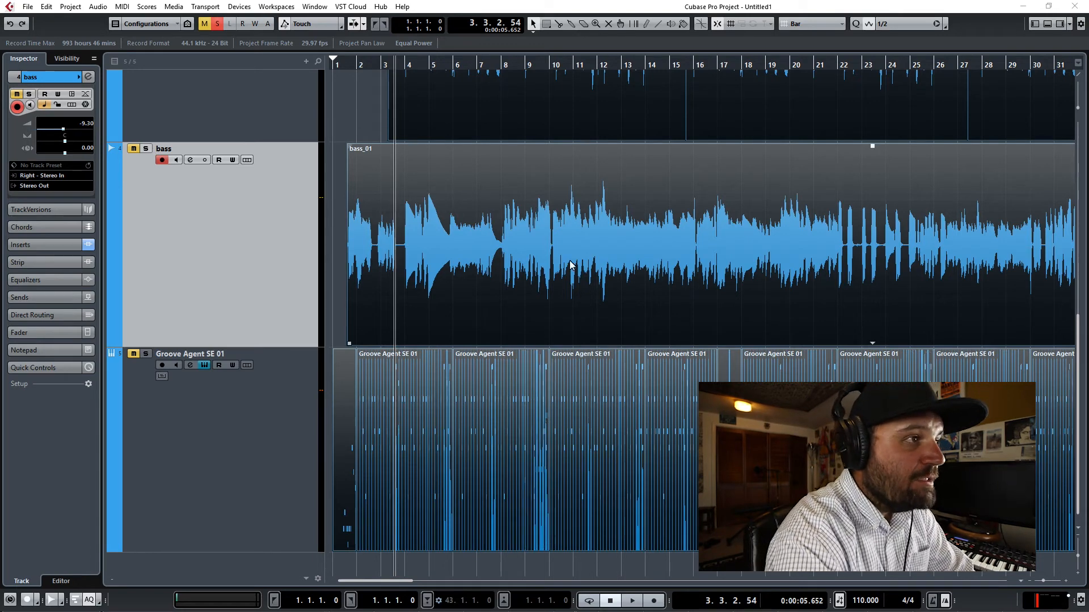
left_click(346, 115)
key("shift+f")
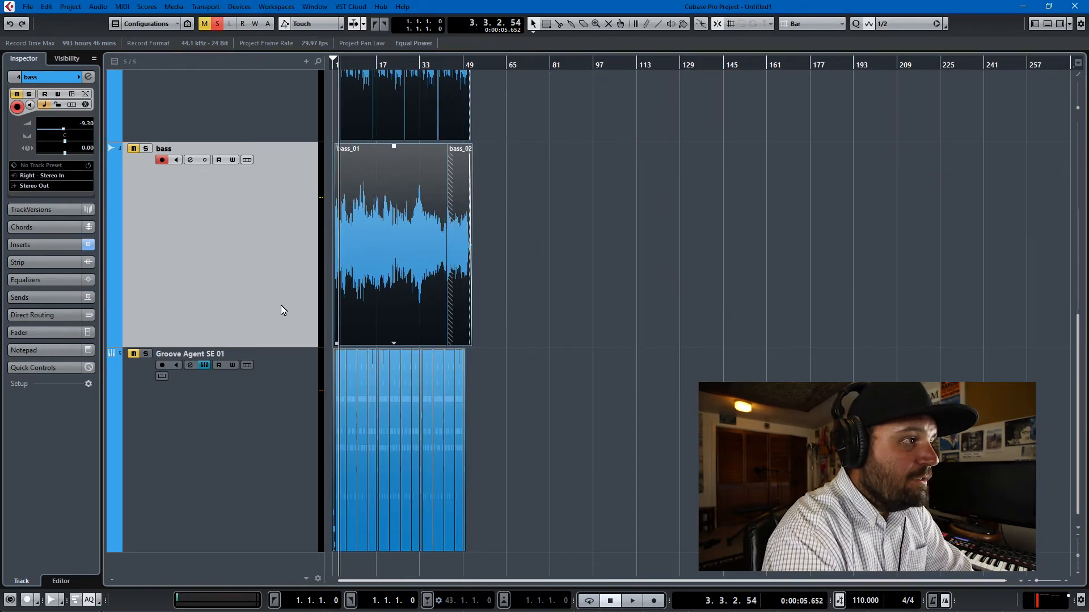
Step: Turn off solo on Grig RTM Heavy and set the left and right locators around the selected events
scroll(159, 183, "up", 5)
left_click(146, 430)
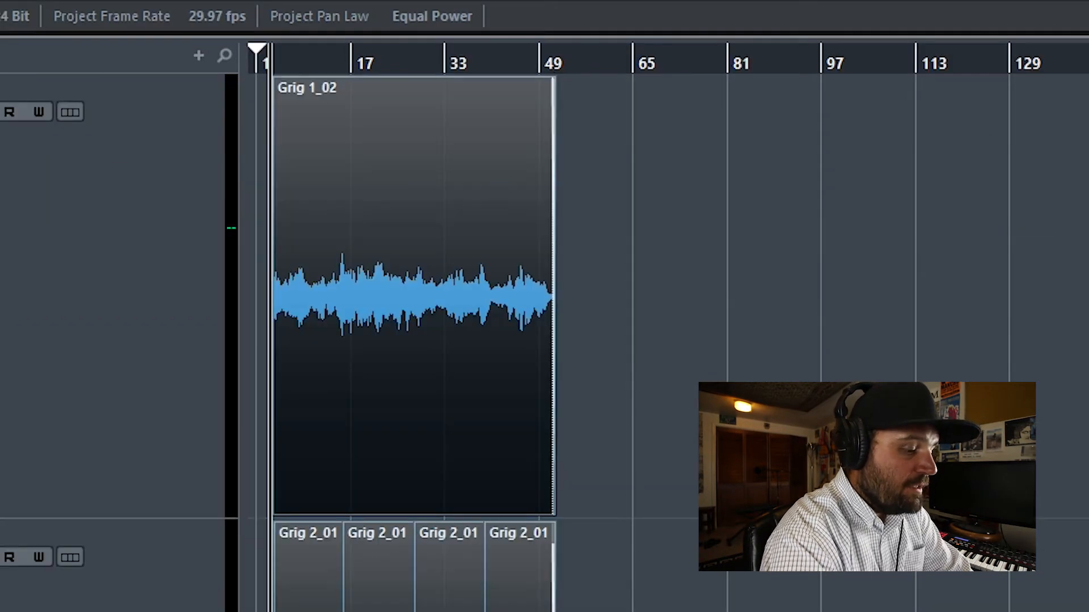
key("p")
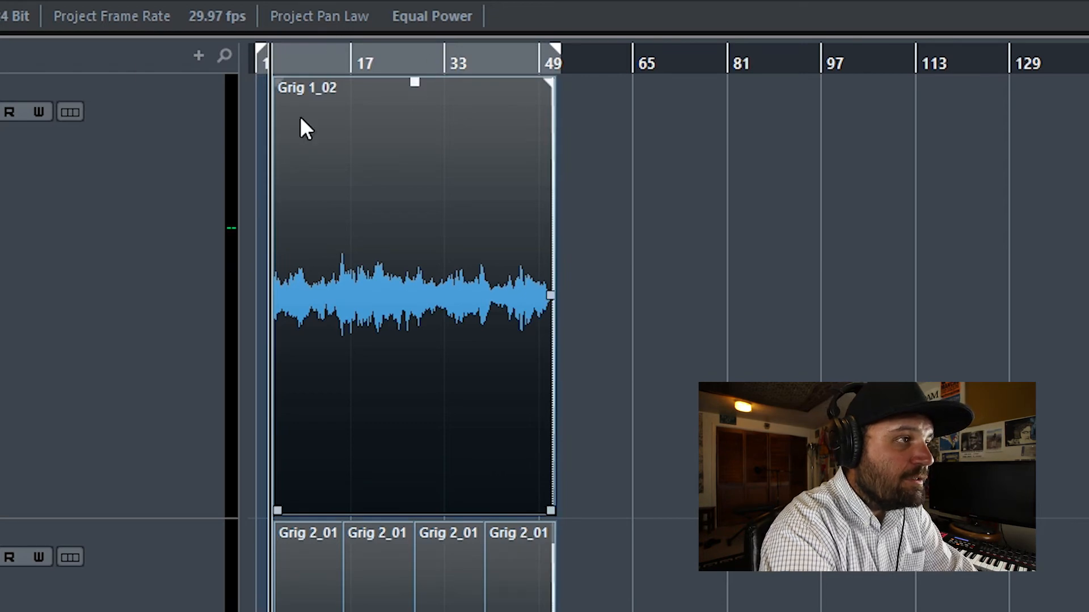
scroll(580, 236, "down", 3)
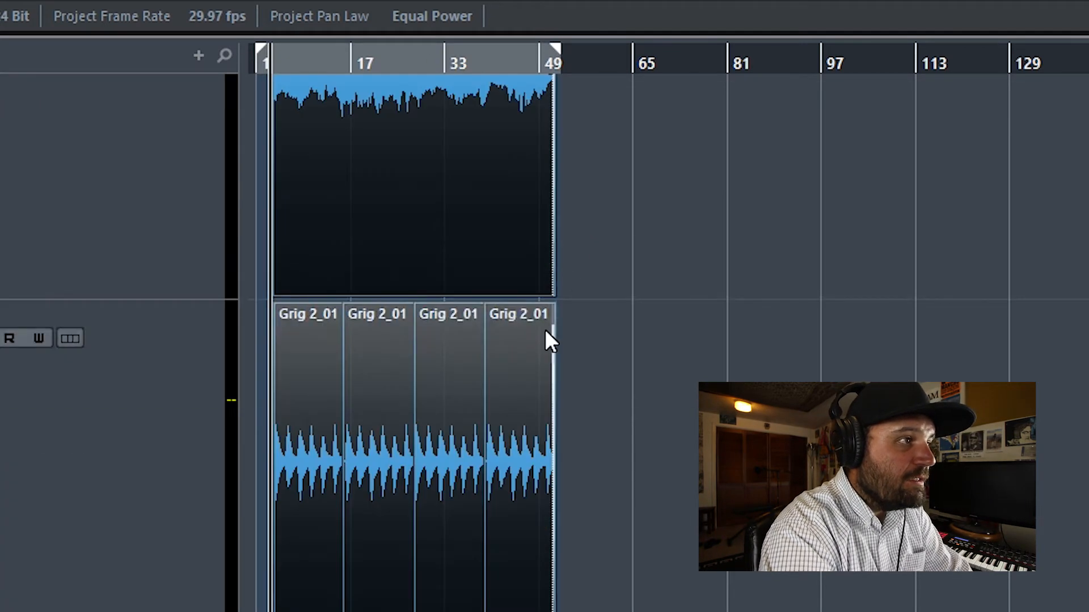
Step: Set the left and right locators around the third Grig WN Chords event and place the project cursor at bar 32
key("ctrl+a")
left_click(427, 465)
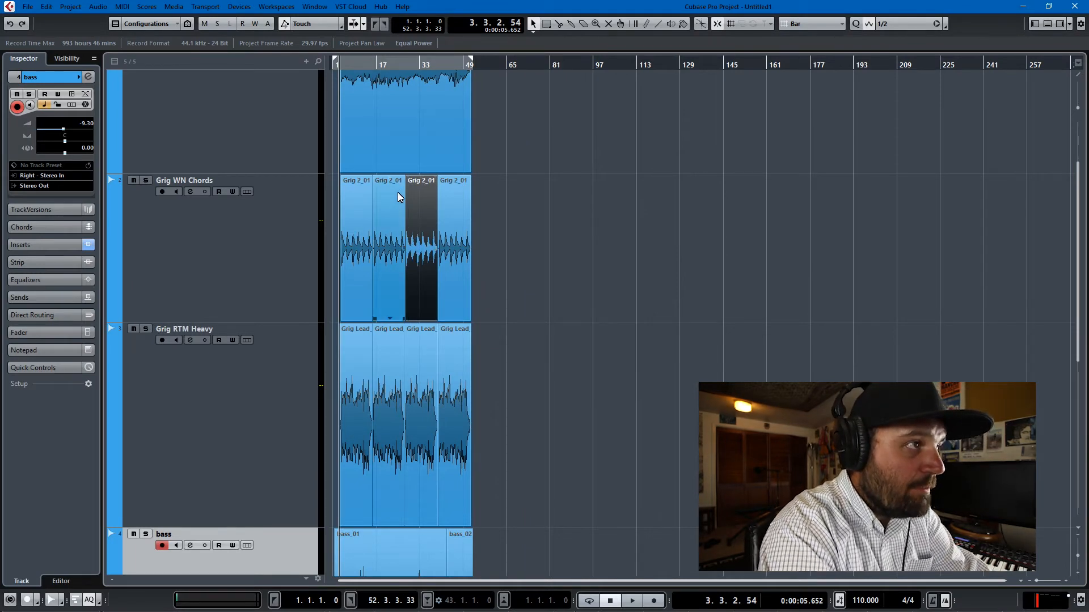
key("p")
left_click(418, 67)
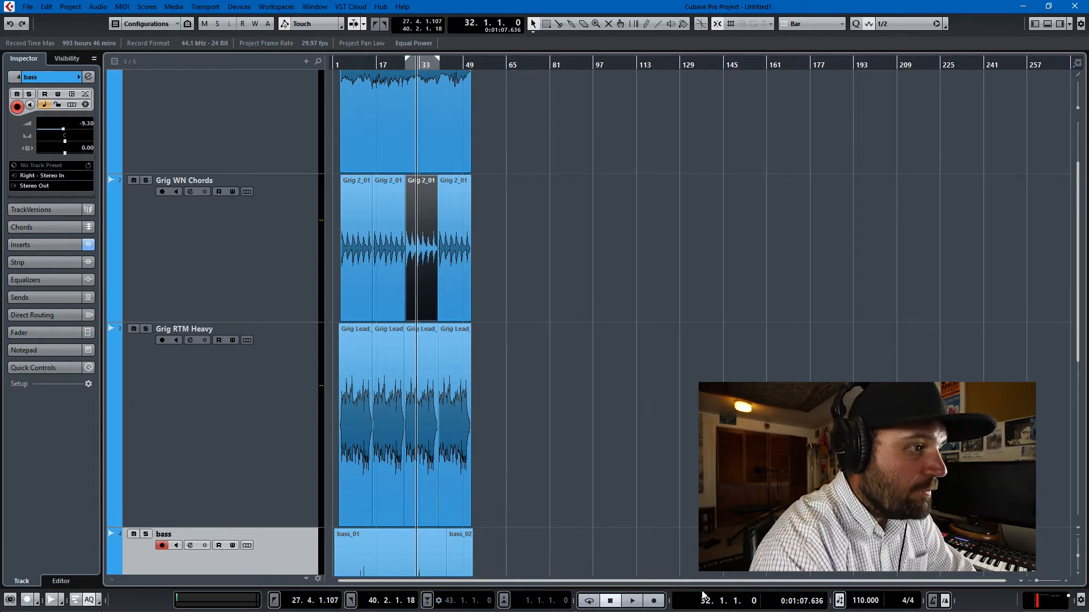
Step: Turn on cycle and play part of the loop from bar 32, stopping in bar 34
left_click(589, 601)
key("space")
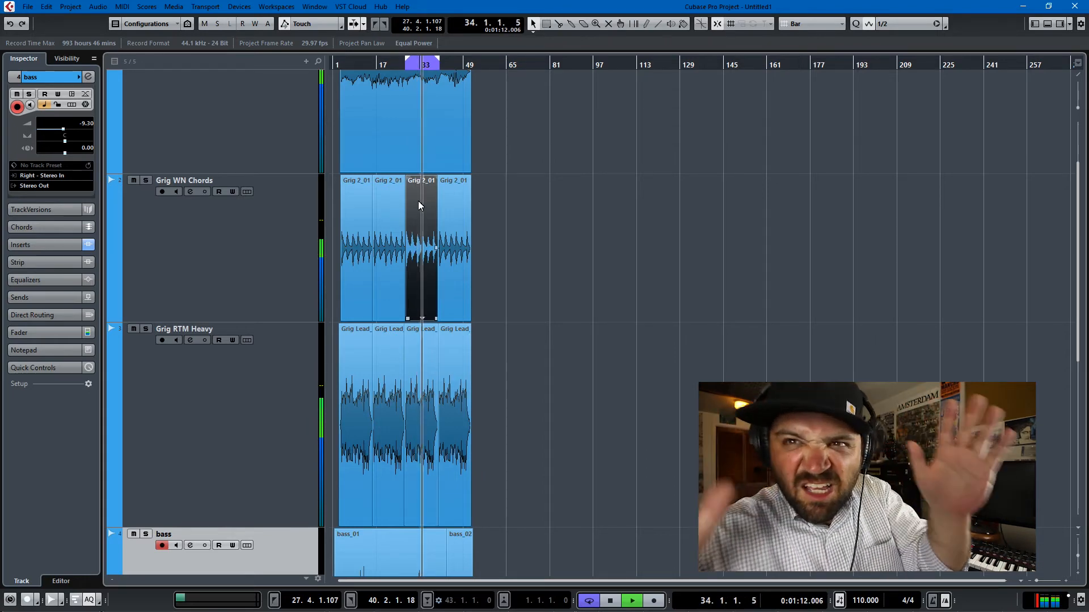
key("space")
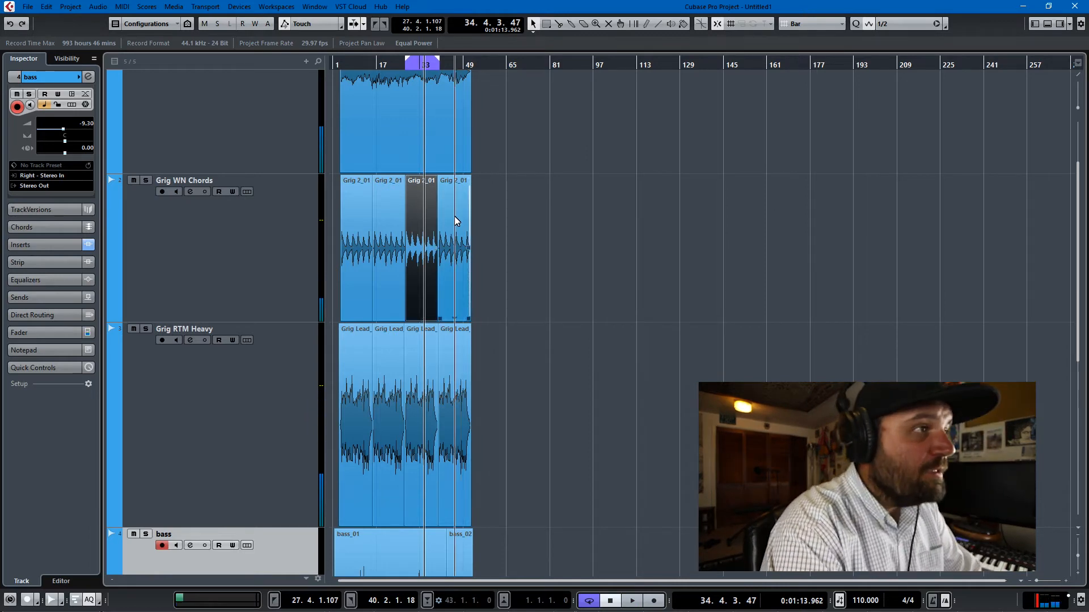
key("alt+Tab")
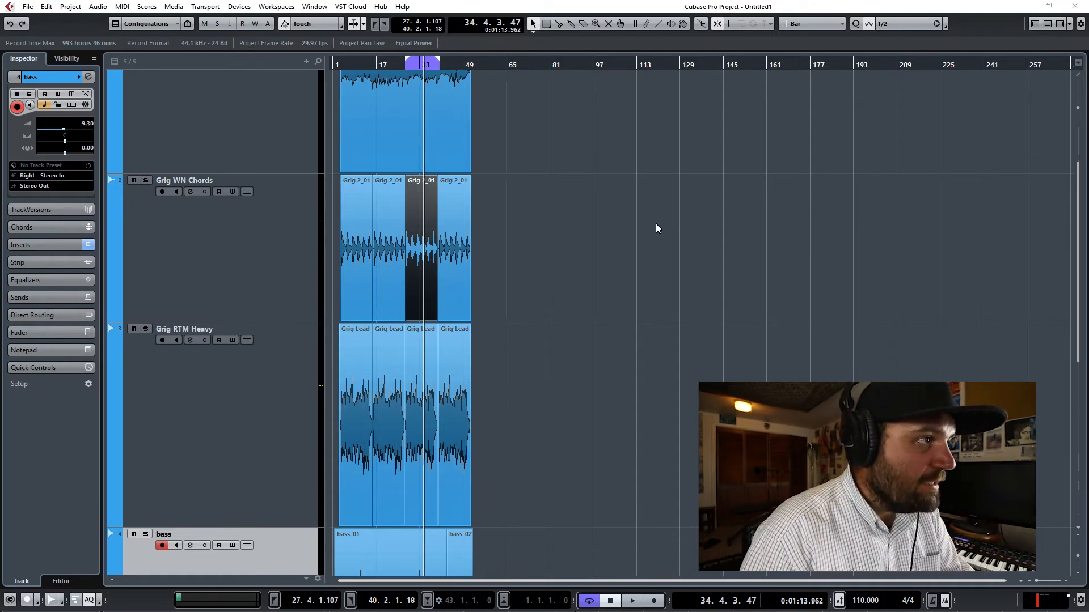
Step: Set the locators around all events in the project and turn off cycle
key("ctrl+a")
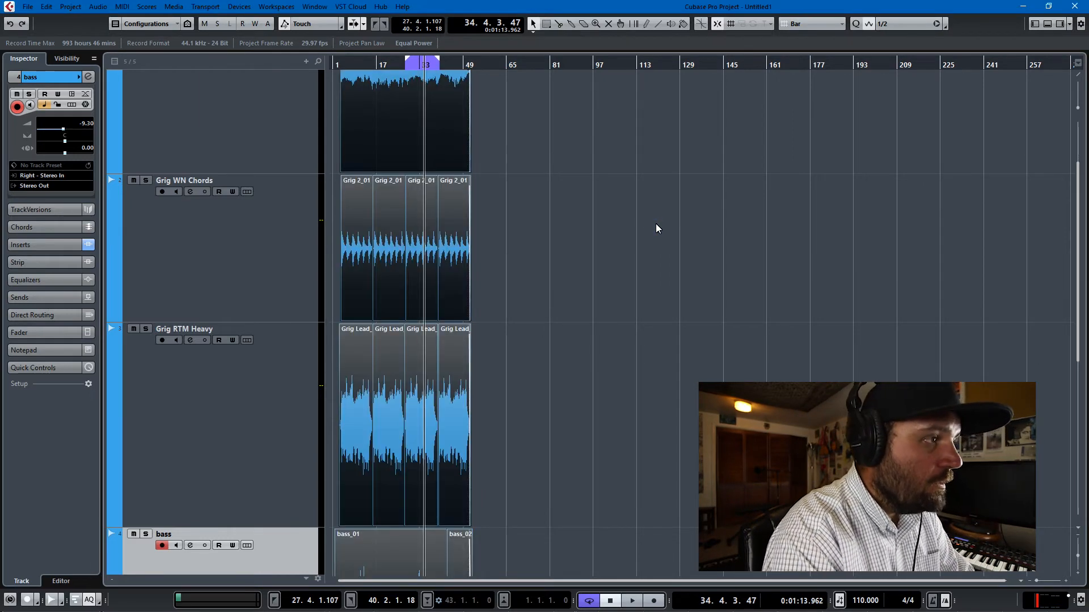
key("p")
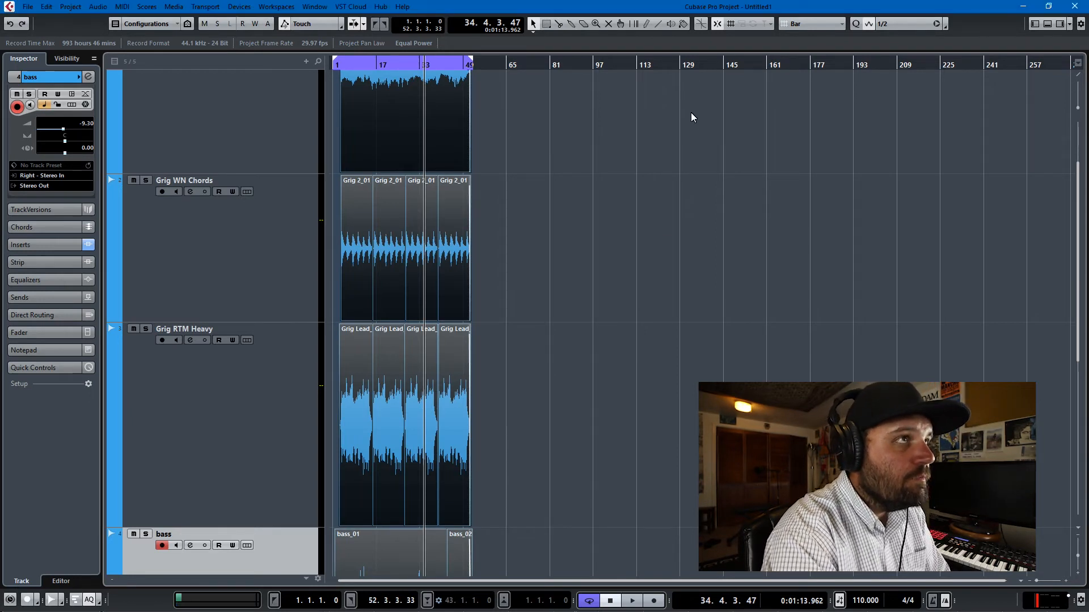
key("alt+s")
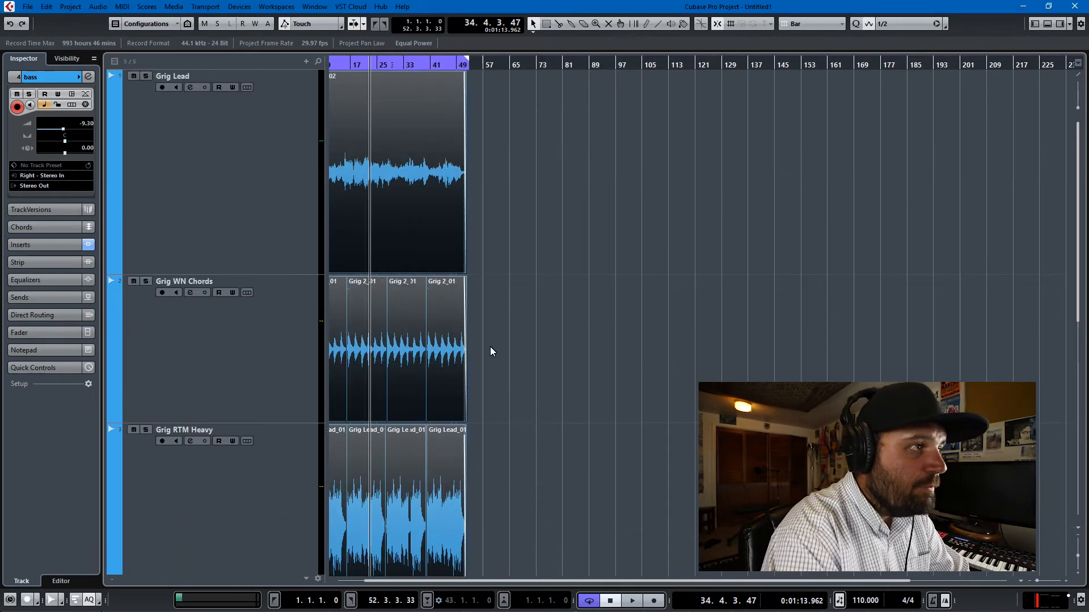
key("shift+f")
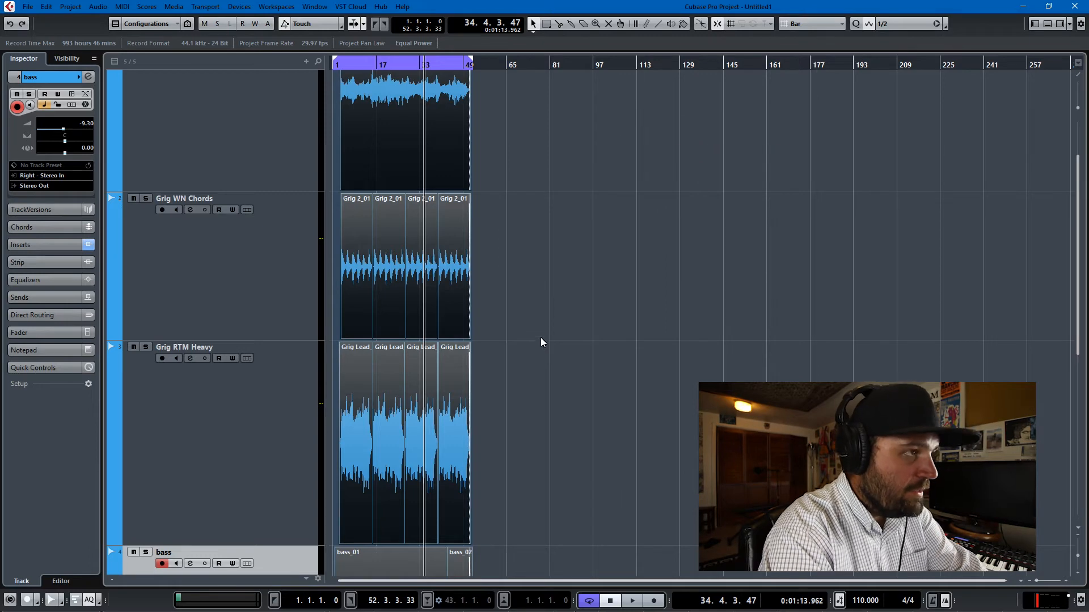
key("KP_Divide")
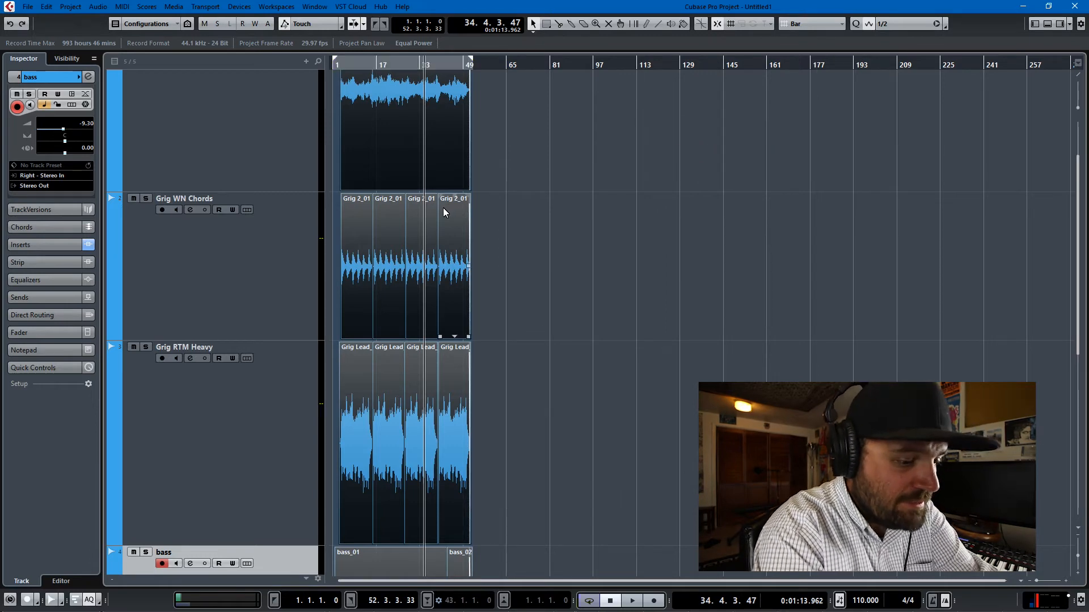
Step: Look at the project's export options without exporting and deselect all events
left_click(27, 7)
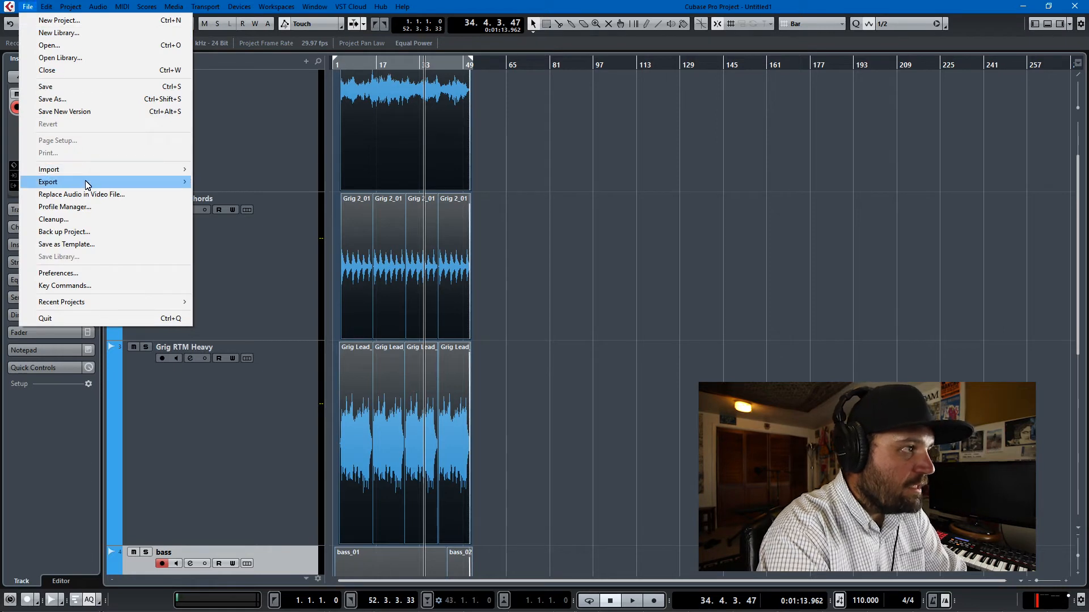
mouse_move(87, 183)
left_click(250, 207)
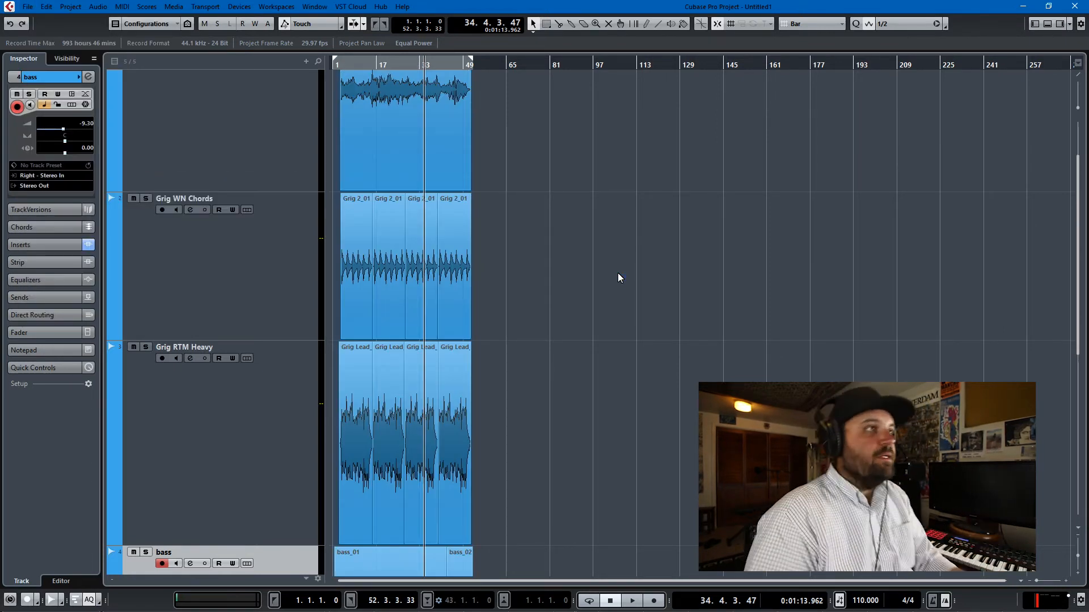
Step: Switch cycle on and off repeatedly for the range between the locators, leaving it on
scroll(665, 150, "down", 3)
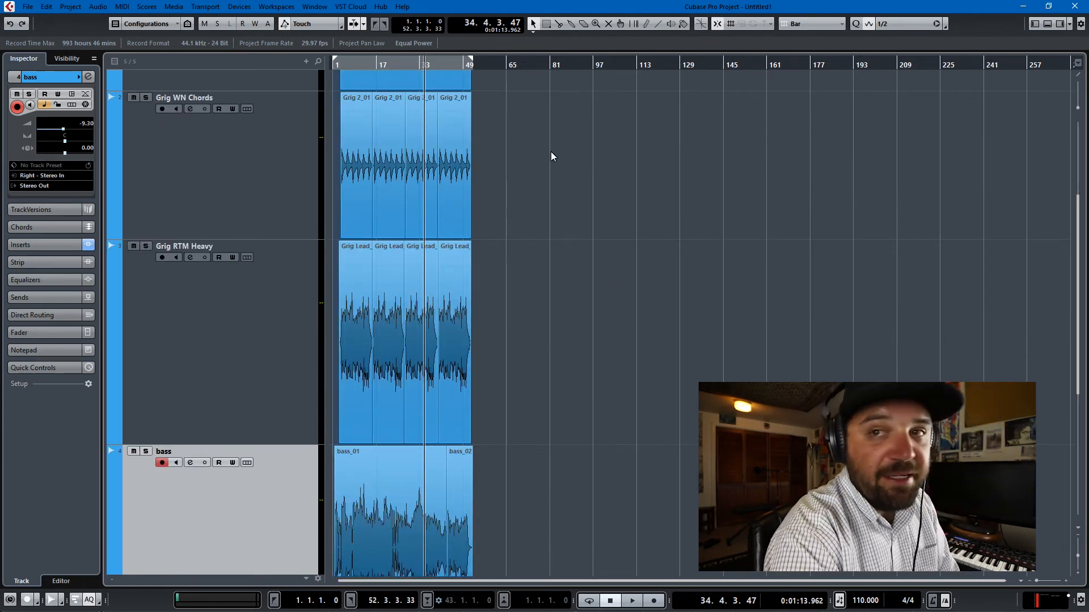
key("KP_Divide")
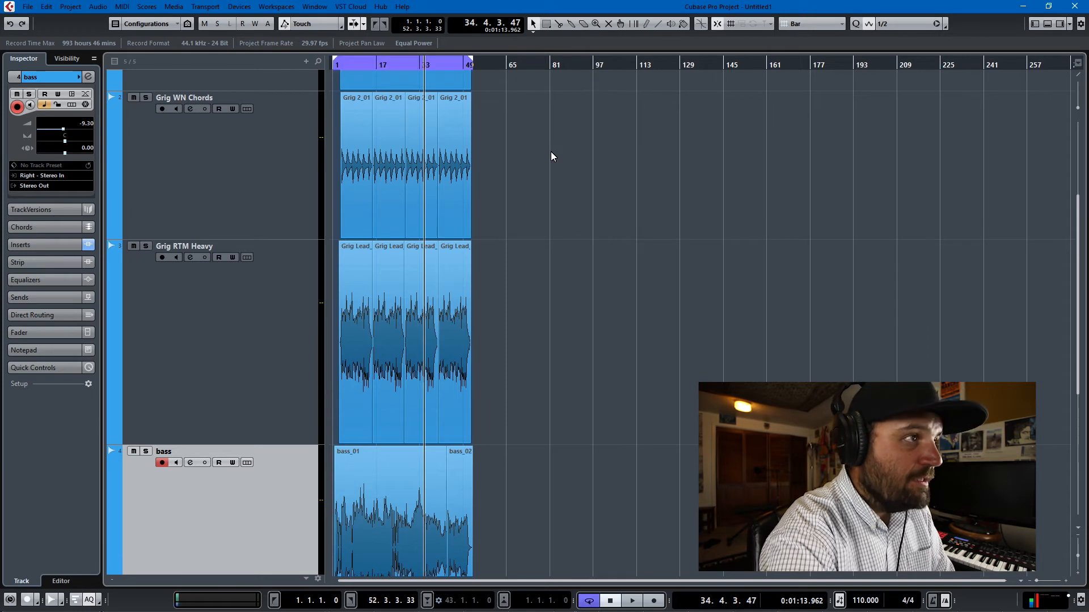
left_click(583, 601)
left_click(584, 601)
left_click(583, 601)
left_click(584, 601)
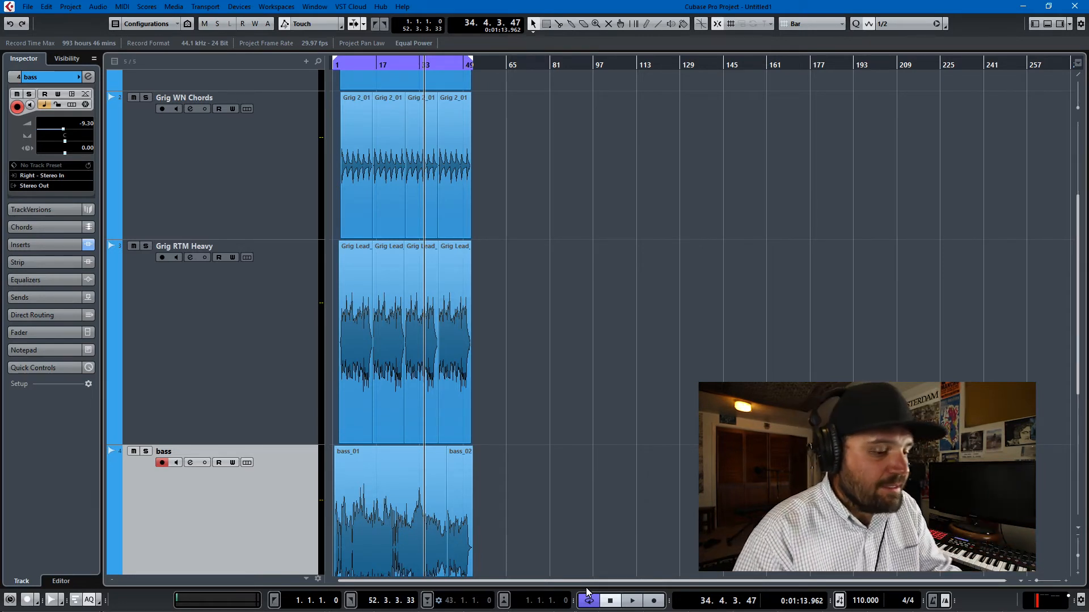
Step: Examine the bass and Groove Agent tracks around bar 34 up close and play short passages from there
scroll(661, 357, "down", 2)
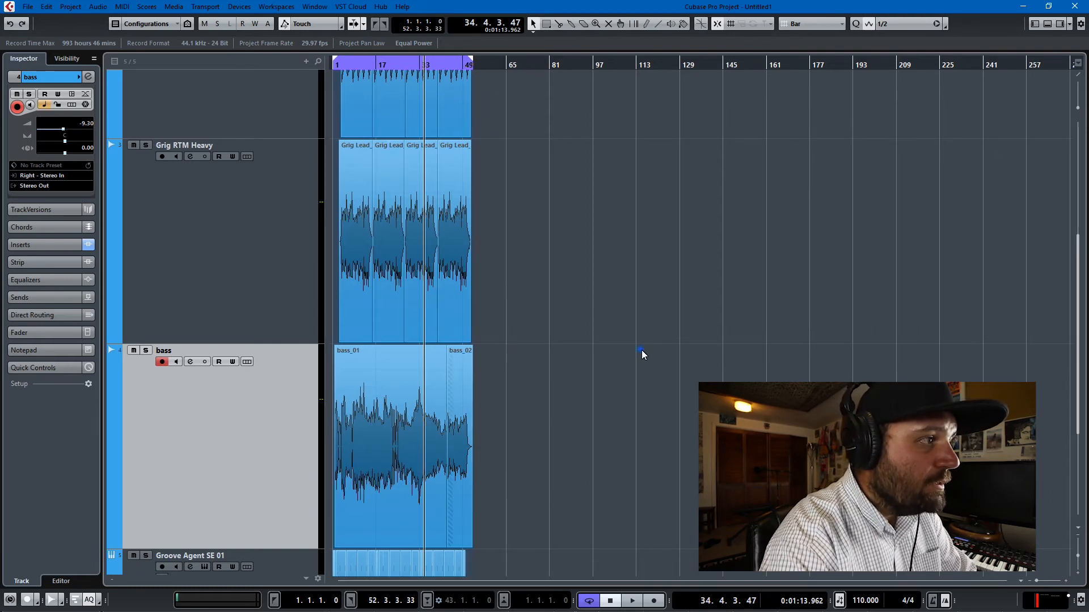
scroll(641, 350, "down", 4)
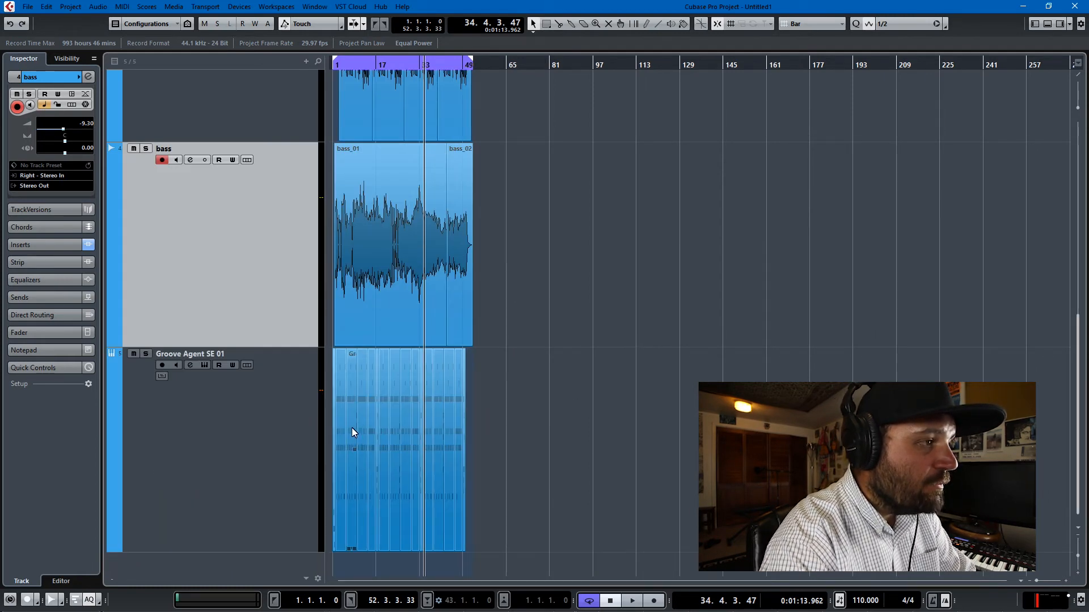
scroll(271, 419, "up", 2)
scroll(291, 464, "down", 2)
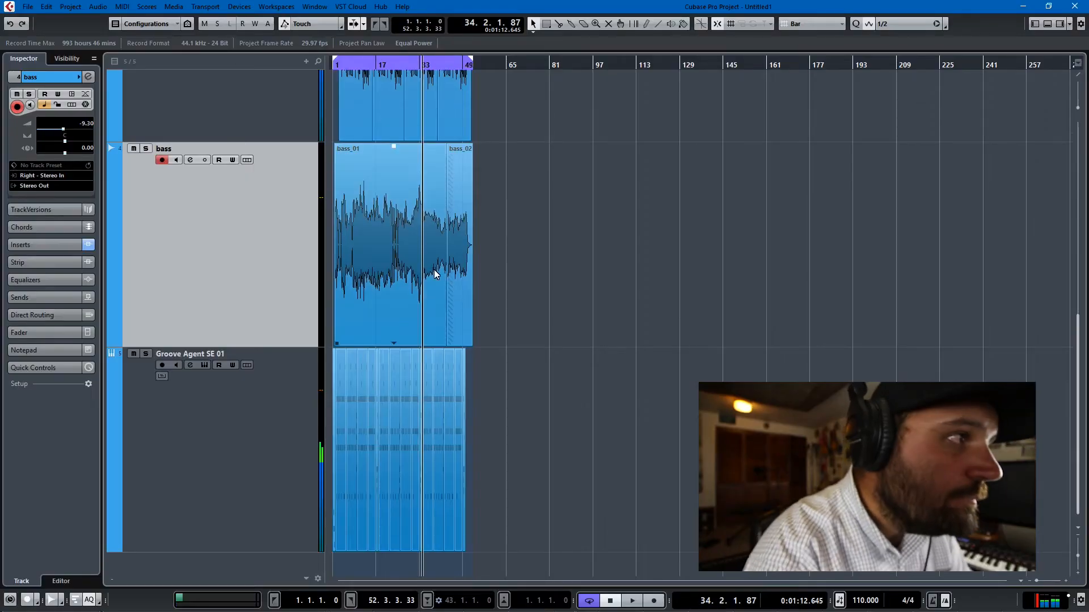
key("h")
key("h")
key("h")
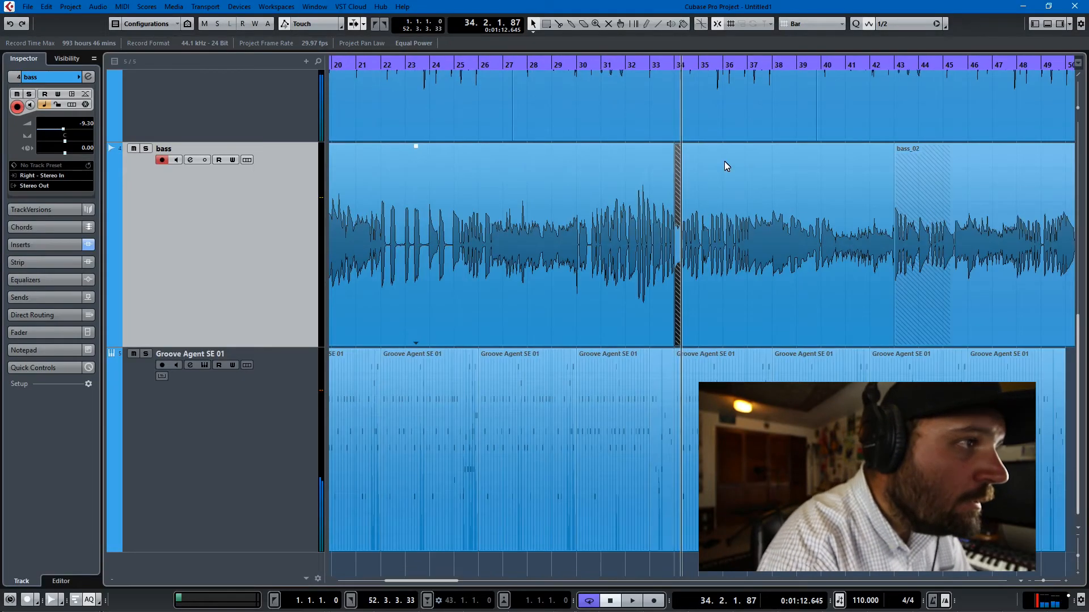
key("space")
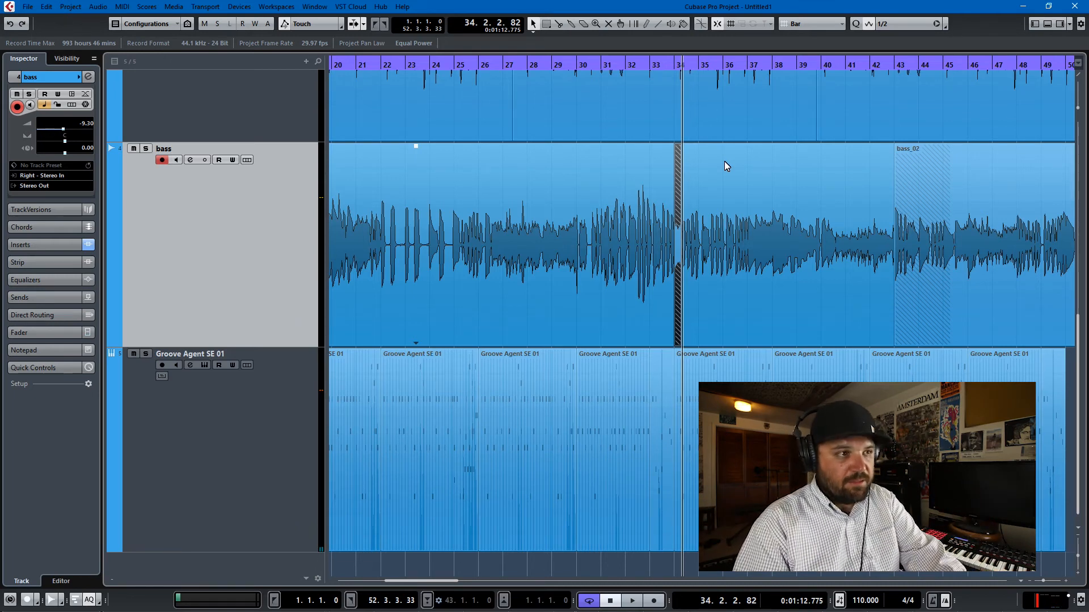
key("space")
key("space")
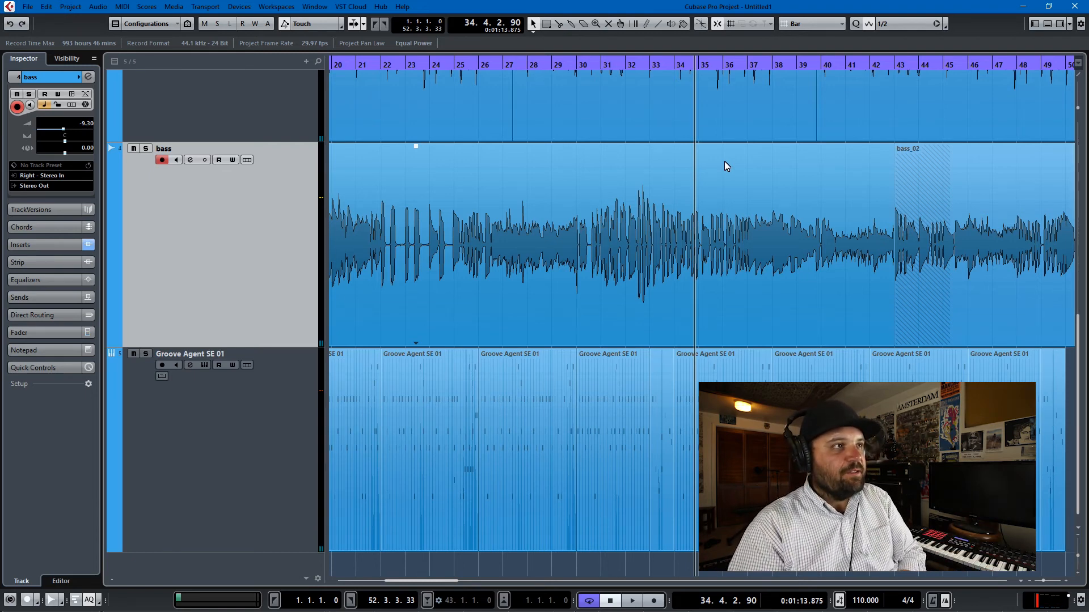
Step: Select all events on every guitar, bass and drum track
key("g")
key("g")
key("g")
key("g")
key("g")
key("g")
key("g")
key("g")
key("g")
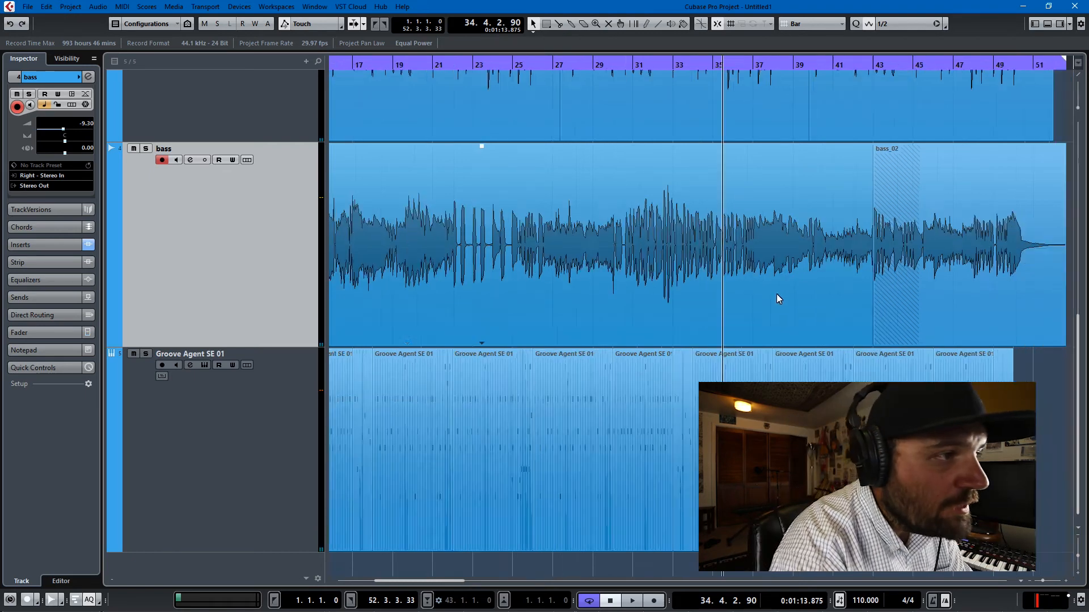
left_click_drag(761, 455, 328, 70)
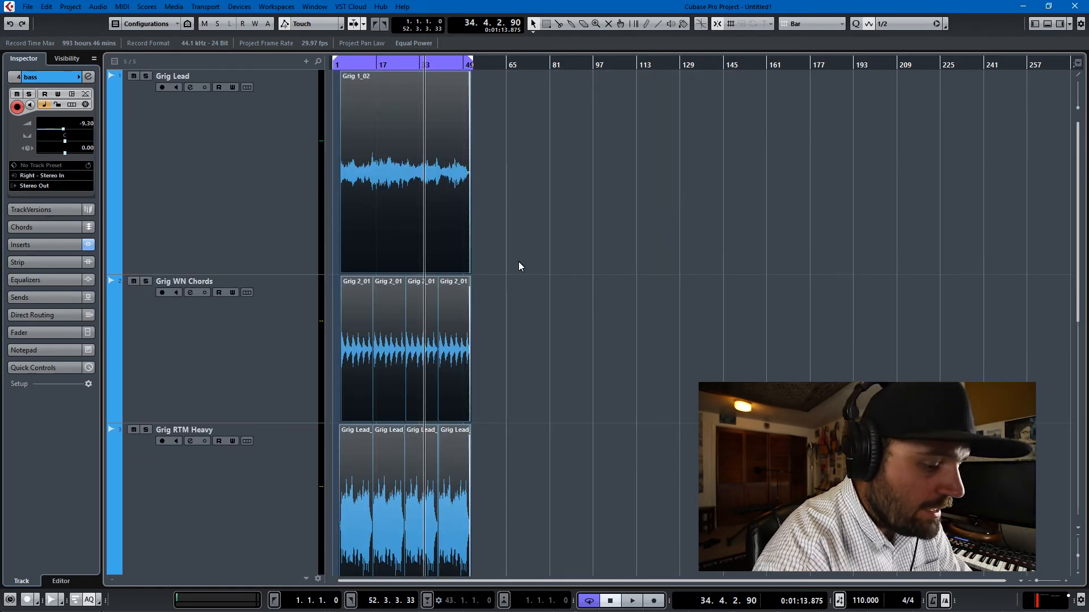
Step: Nudge all selected events eight bars later so the Grig Lead event ends at bar 60
key("ctrl+Right")
key("ctrl+Right")
key("ctrl+Right")
key("ctrl+Right")
key("ctrl+Right")
key("ctrl+Right")
key("ctrl+Right")
key("ctrl+Right")
scroll(505, 243, "up", 9)
scroll(492, 172, "left", 6)
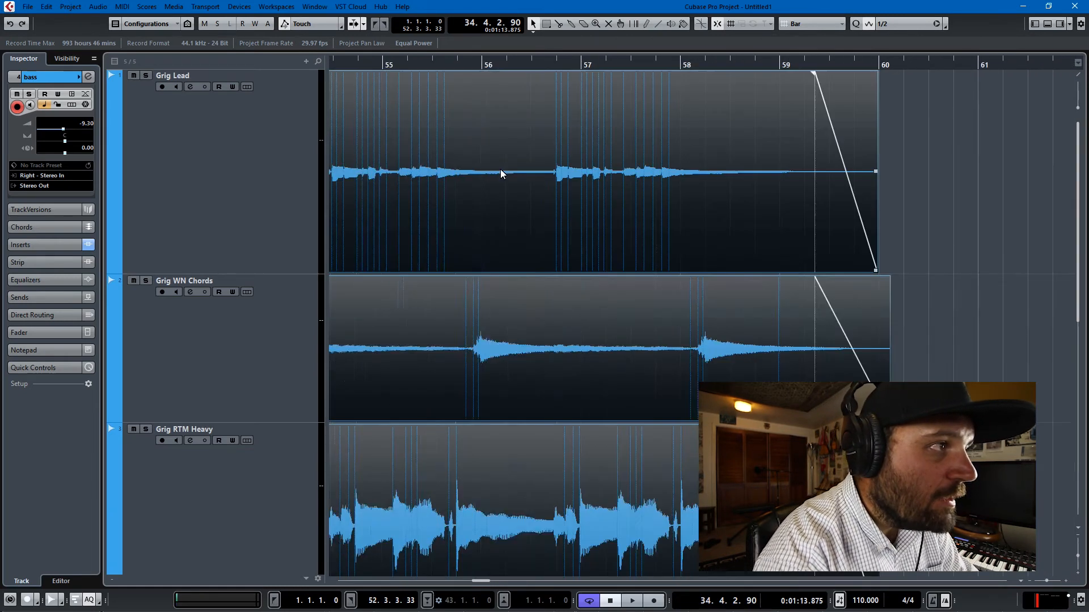
scroll(505, 169, "left", 3)
scroll(521, 163, "right", 4)
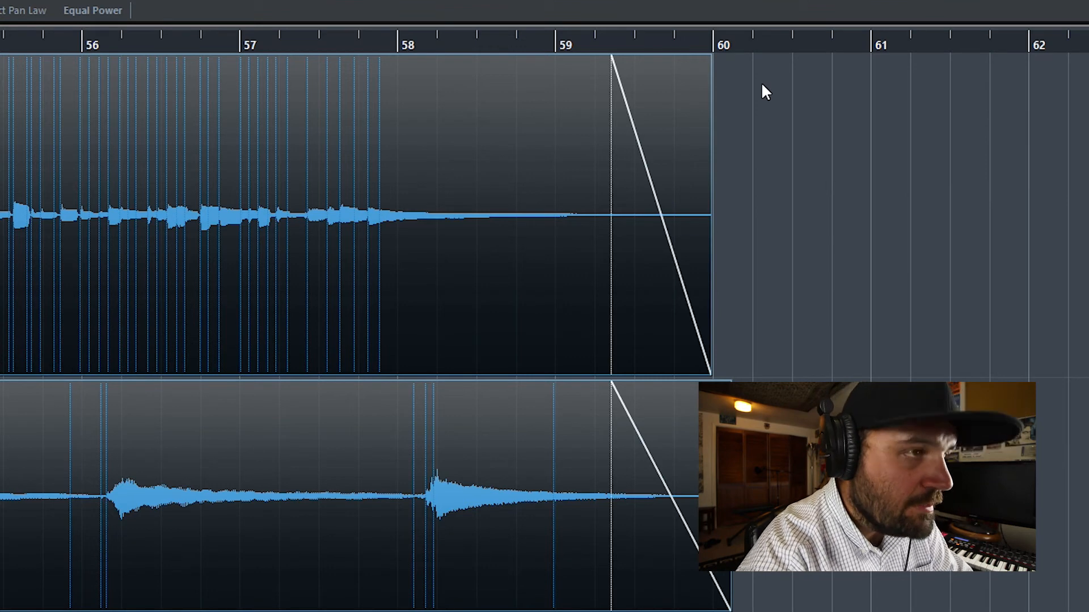
Step: Nudge all events another eleven bars later so the Grig Lead event ends at bar 71, reselecting everything along the way
key("ctrl+Right")
key("ctrl+Right")
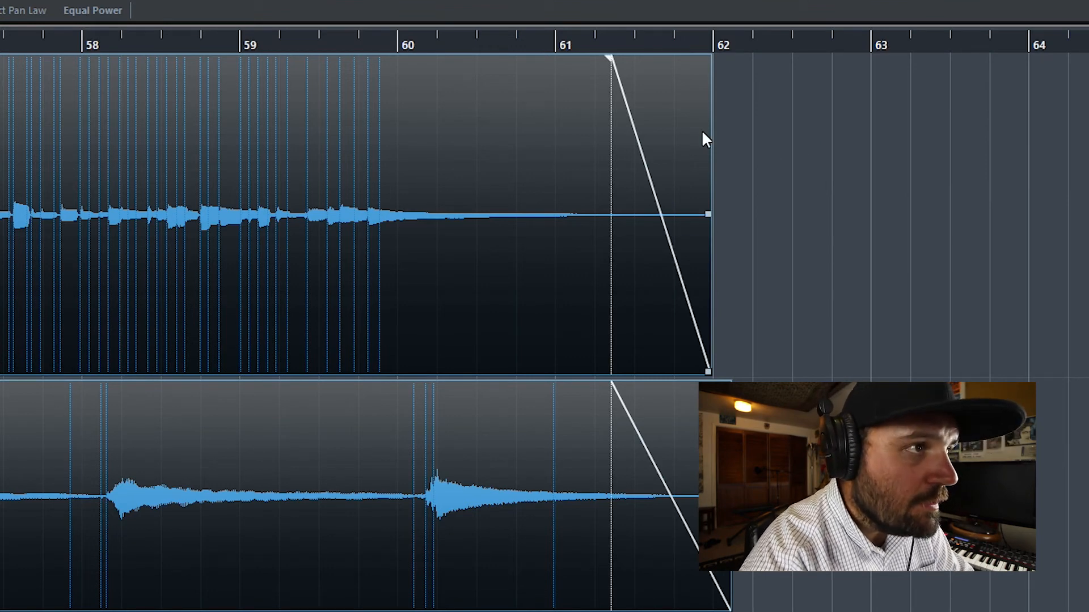
left_click(839, 187)
key("ctrl+a")
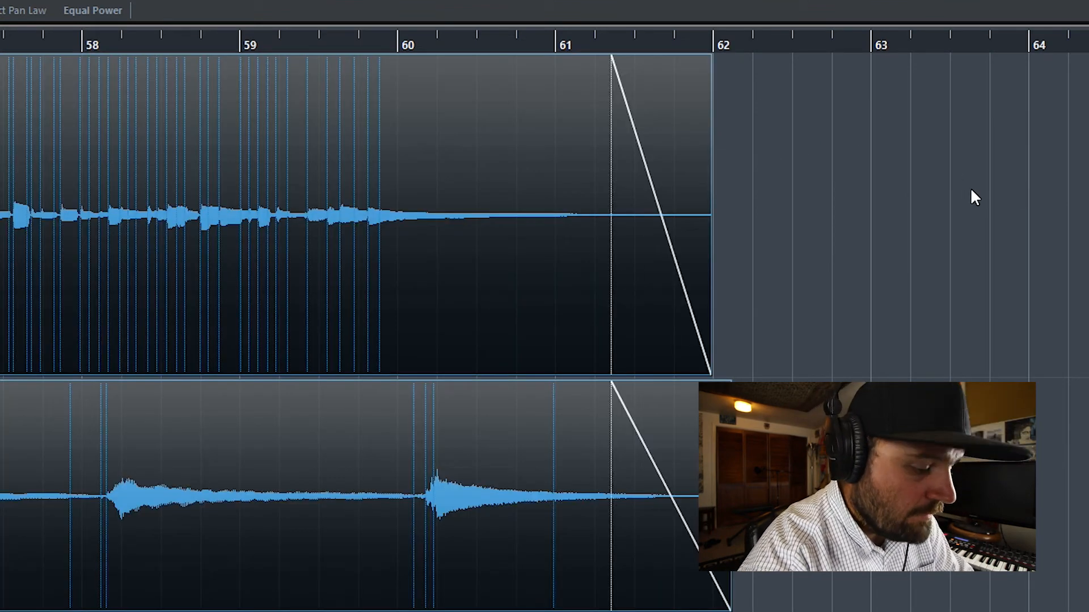
key("ctrl+Right")
key("ctrl+Right")
key("ctrl+Right")
key("ctrl+Right")
key("ctrl+Right")
key("ctrl+Right")
key("ctrl+Right")
key("ctrl+Right")
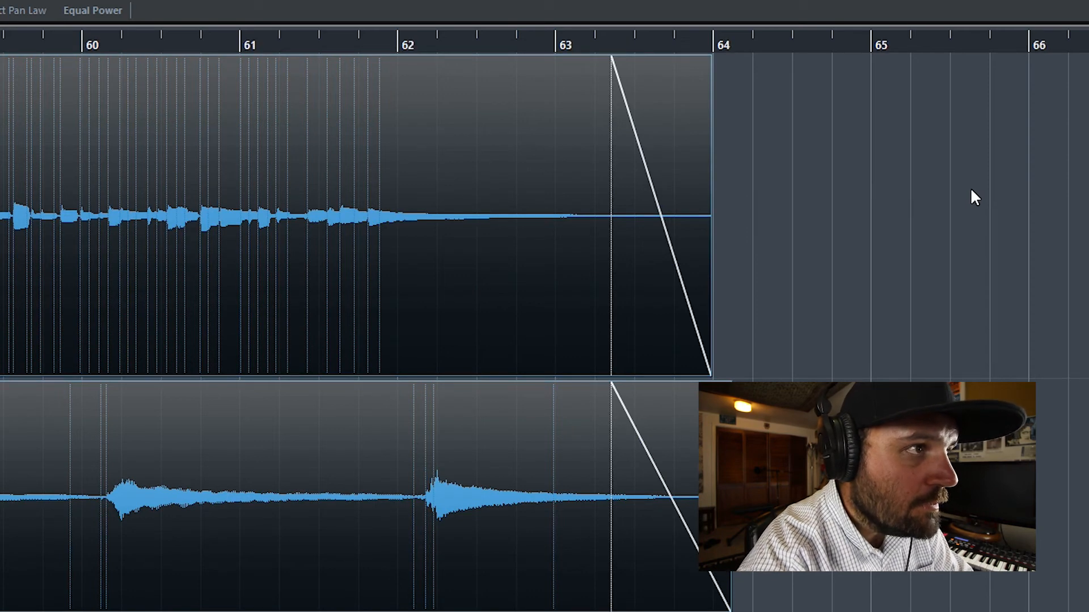
key("ctrl+Right")
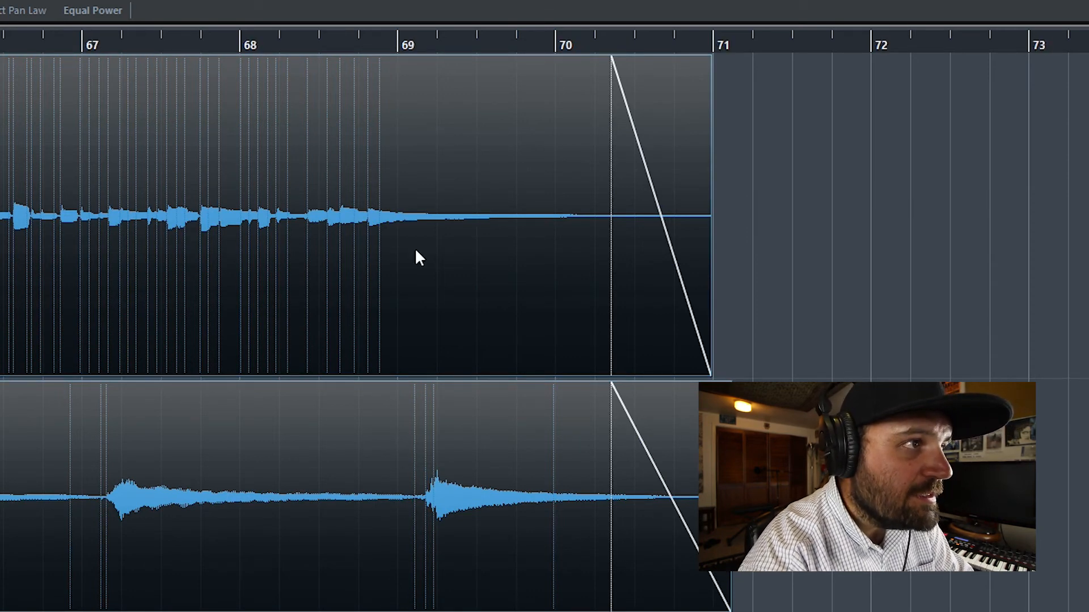
Step: Nudge all selected events about six more bars later while viewing the full project
scroll(537, 159, "down", 10)
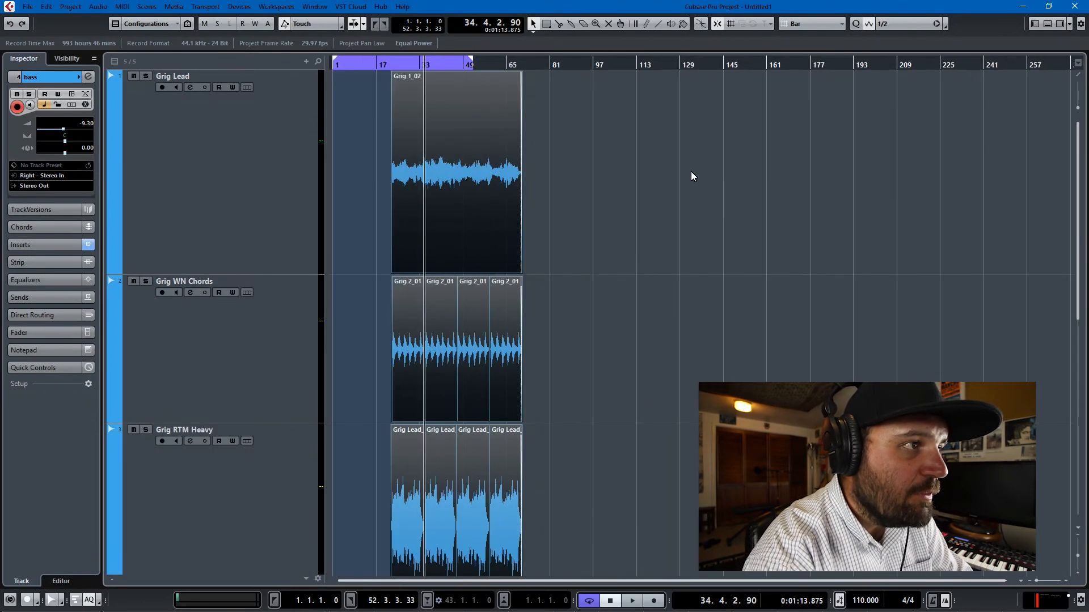
key("ctrl+Right")
key("ctrl+Right")
key("ctrl+Right")
key("ctrl+Right")
key("ctrl+Right")
key("ctrl+Right")
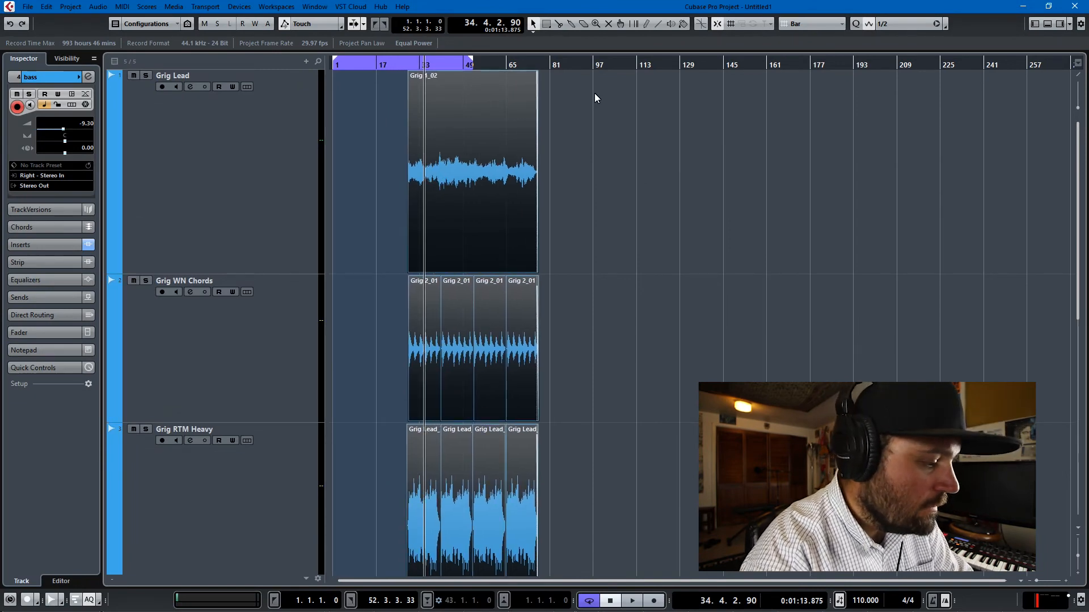
Step: Nudge all selected events back to their original position within the locator range
key("ctrl+Left")
key("ctrl+Left")
key("ctrl+Left")
key("ctrl+Left")
key("ctrl+Left")
key("ctrl+Left")
key("ctrl+Left")
key("ctrl+Left")
key("ctrl+Left")
key("ctrl+Left")
key("ctrl+Left")
key("ctrl+Left")
key("ctrl+Left")
key("ctrl+Left")
key("ctrl+Left")
key("ctrl+Left")
key("ctrl+Left")
key("ctrl+Left")
key("ctrl+Left")
key("ctrl+Left")
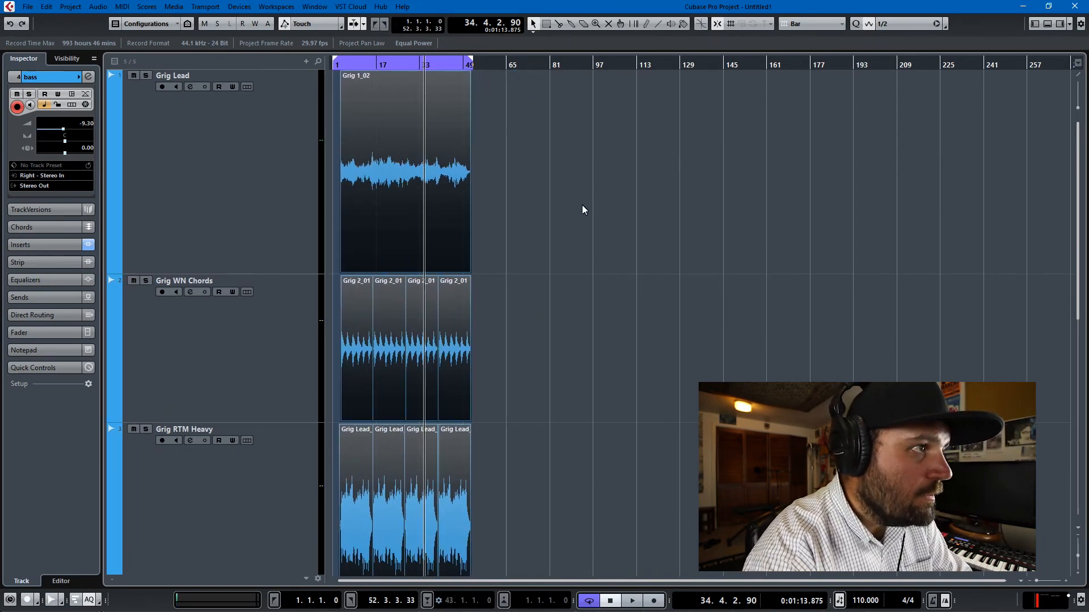
Step: Play the guitar tracks from about bar 39 at close zoom and stop within the bar
scroll(545, 202, "up", 6)
scroll(471, 189, "left", 5)
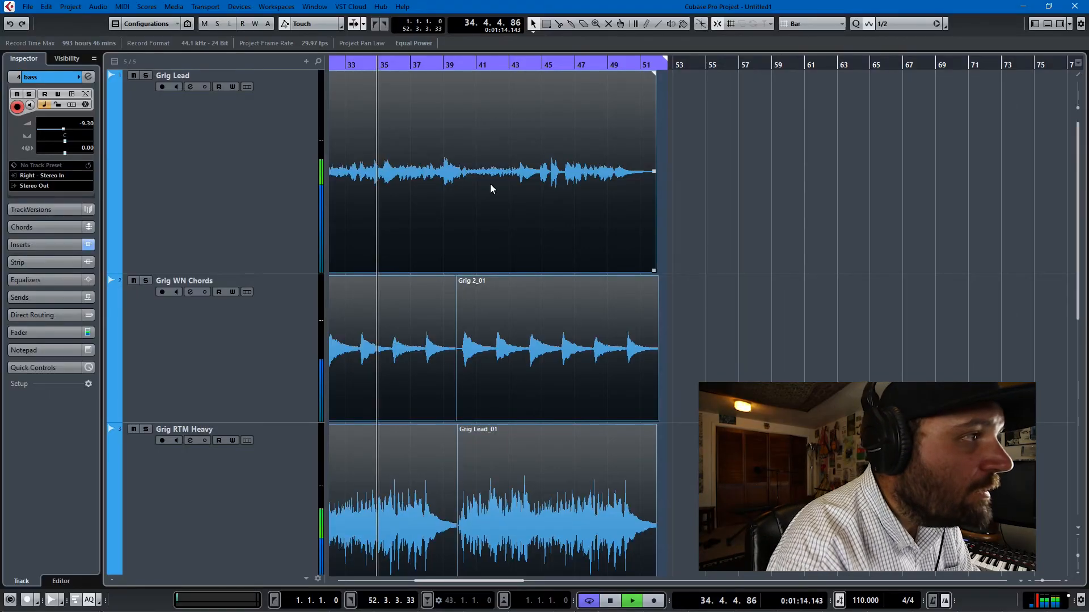
scroll(510, 194, "up", 10)
left_click(460, 66)
key("space")
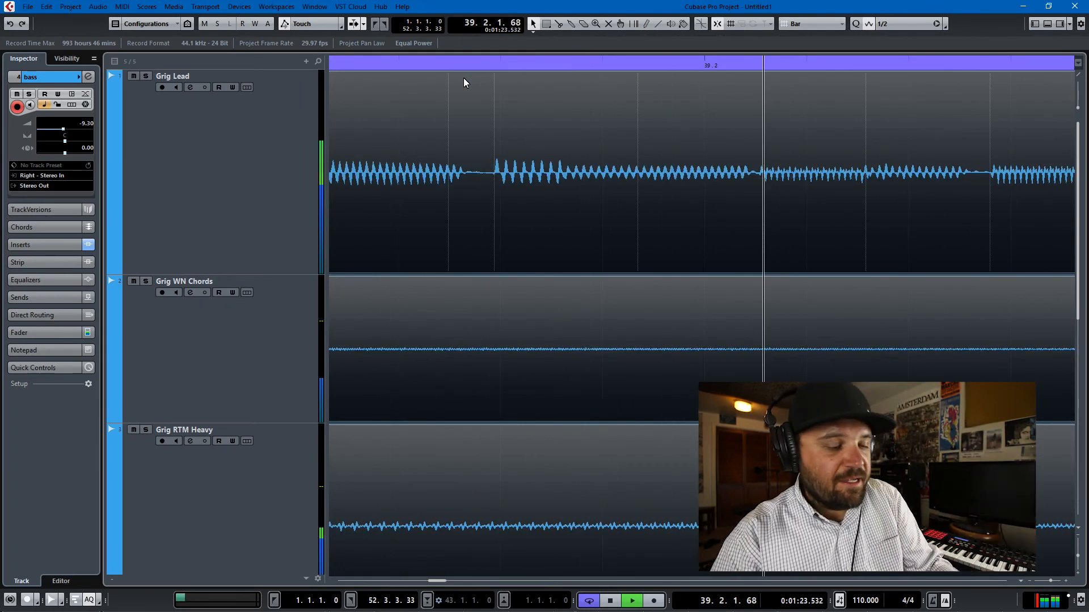
key("space")
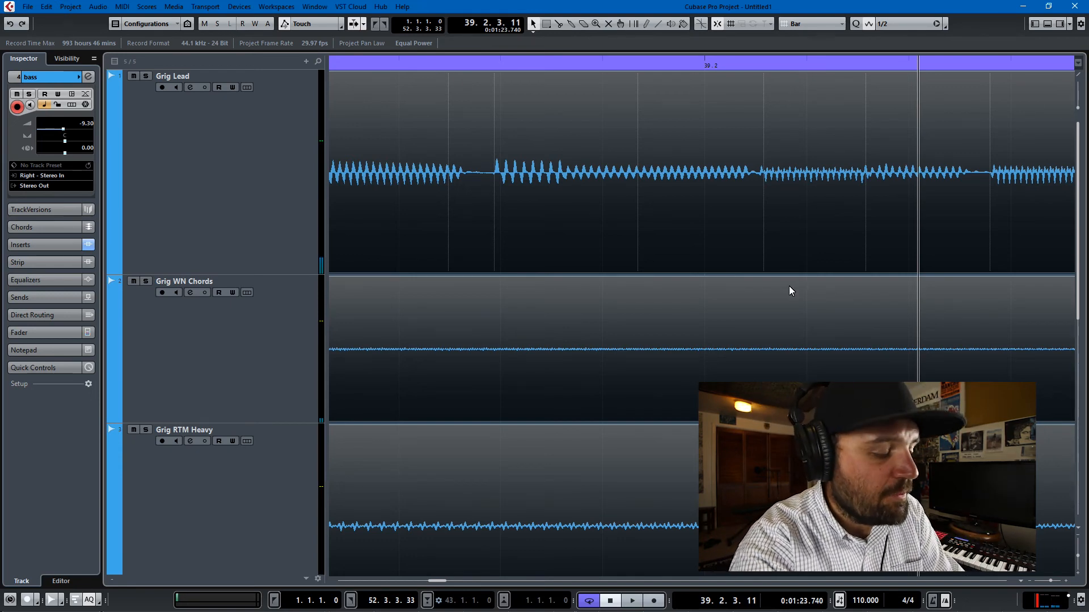
Step: Continue playback past bar 40, pausing to bring the bass and Groove Agent tracks into view before resuming
key("space")
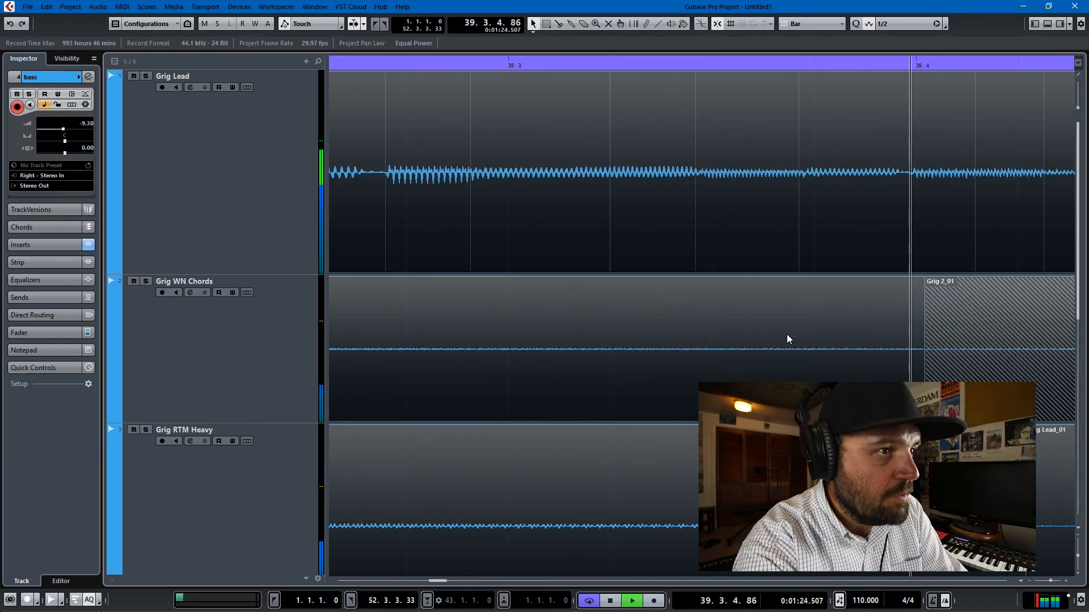
scroll(787, 335, "down", 2)
key("space")
scroll(787, 335, "down", 5)
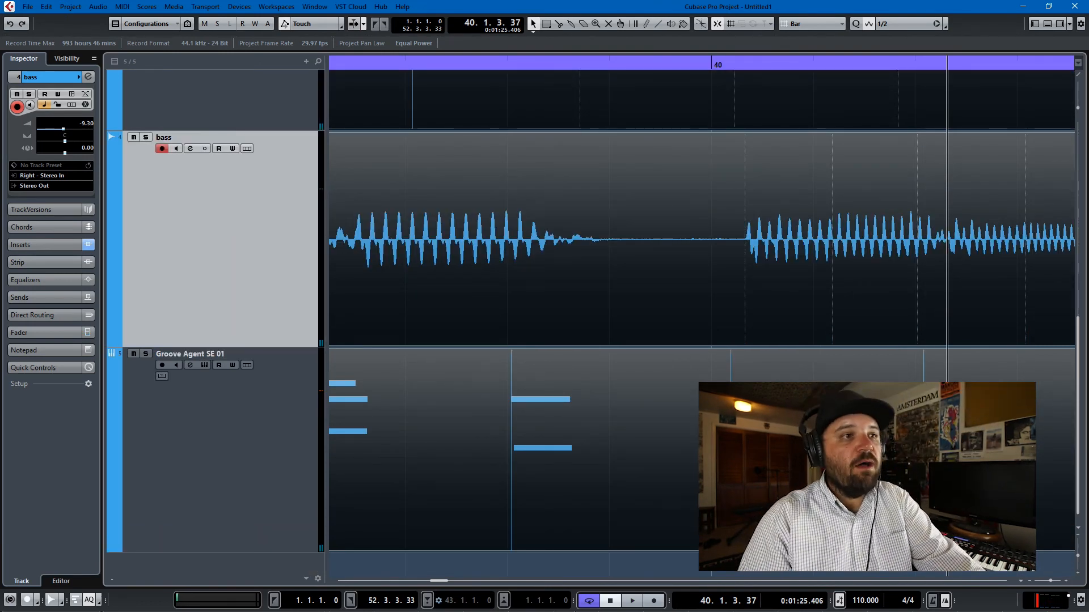
key("space")
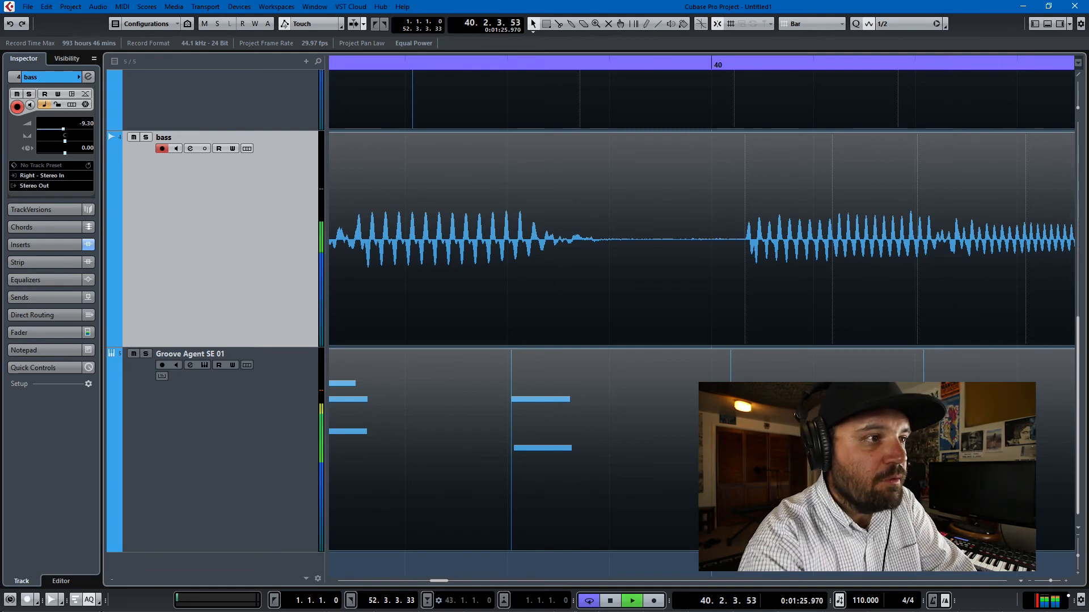